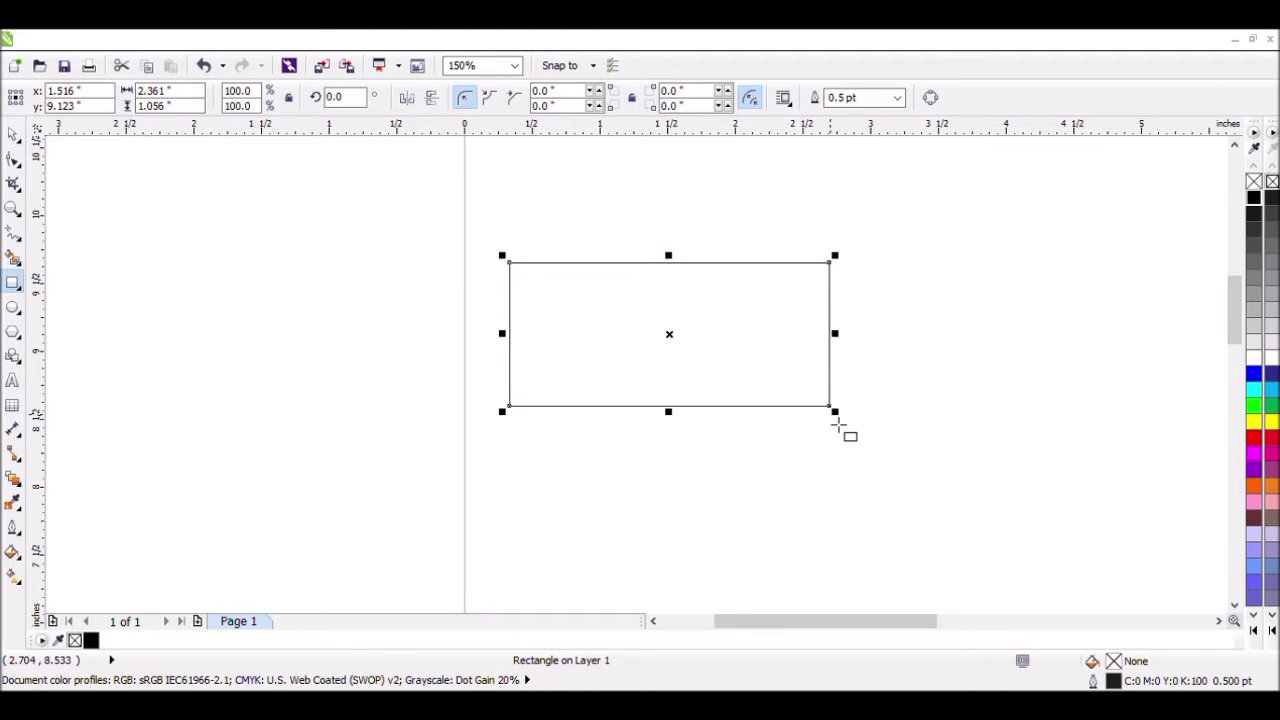
- Resize the rectangle to 5 inches wide and 3 inches high
drag(838, 423, 1003, 500)
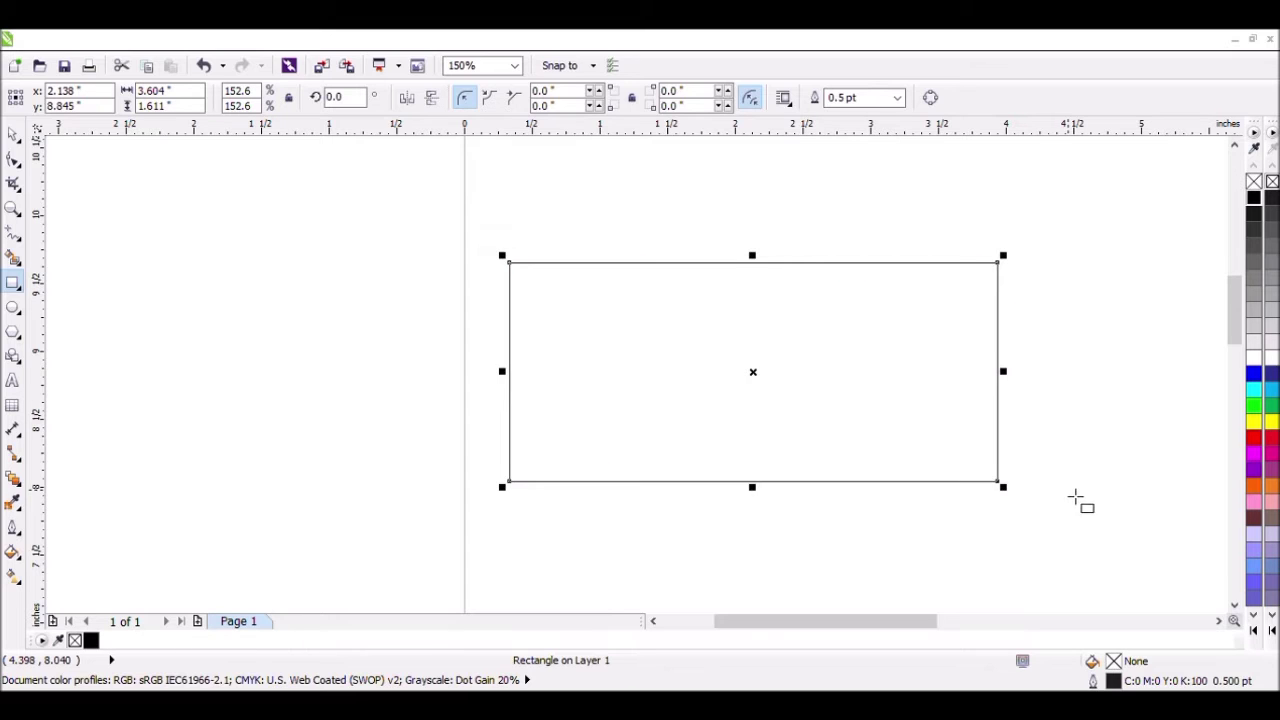
drag(753, 256, 768, 212)
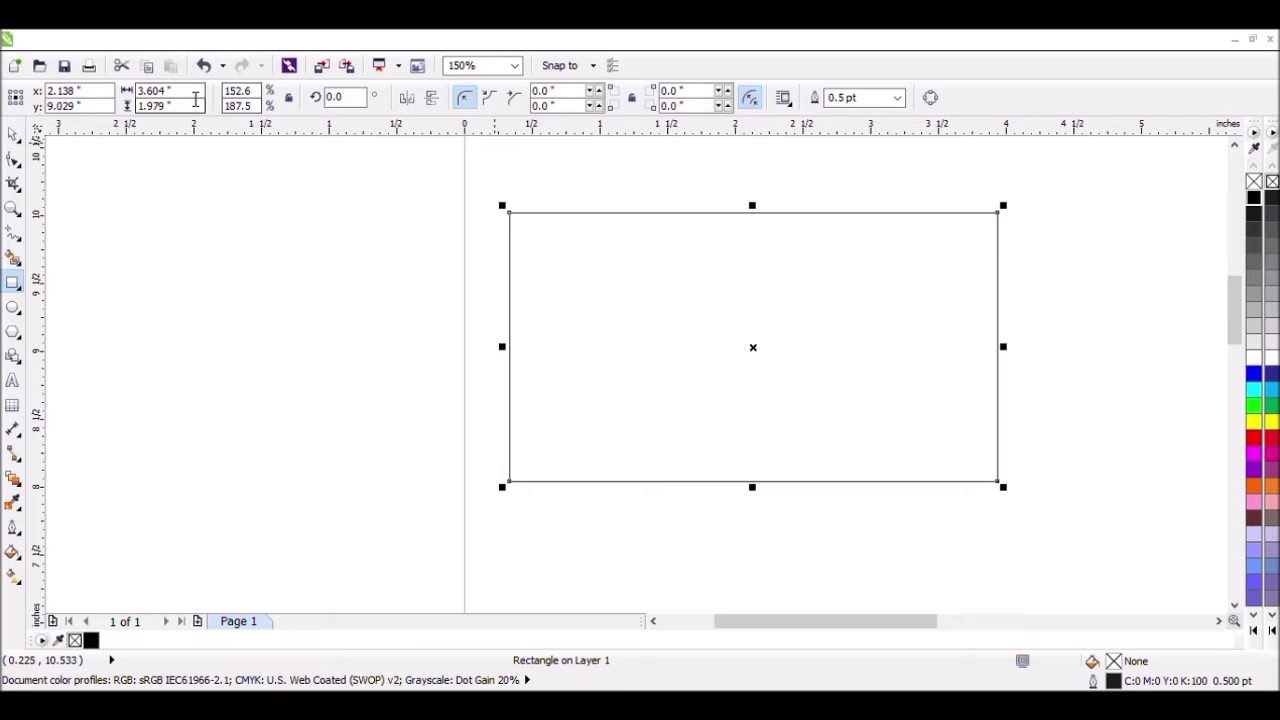
drag(196, 93, 135, 91)
text(5)
double_click(151, 106)
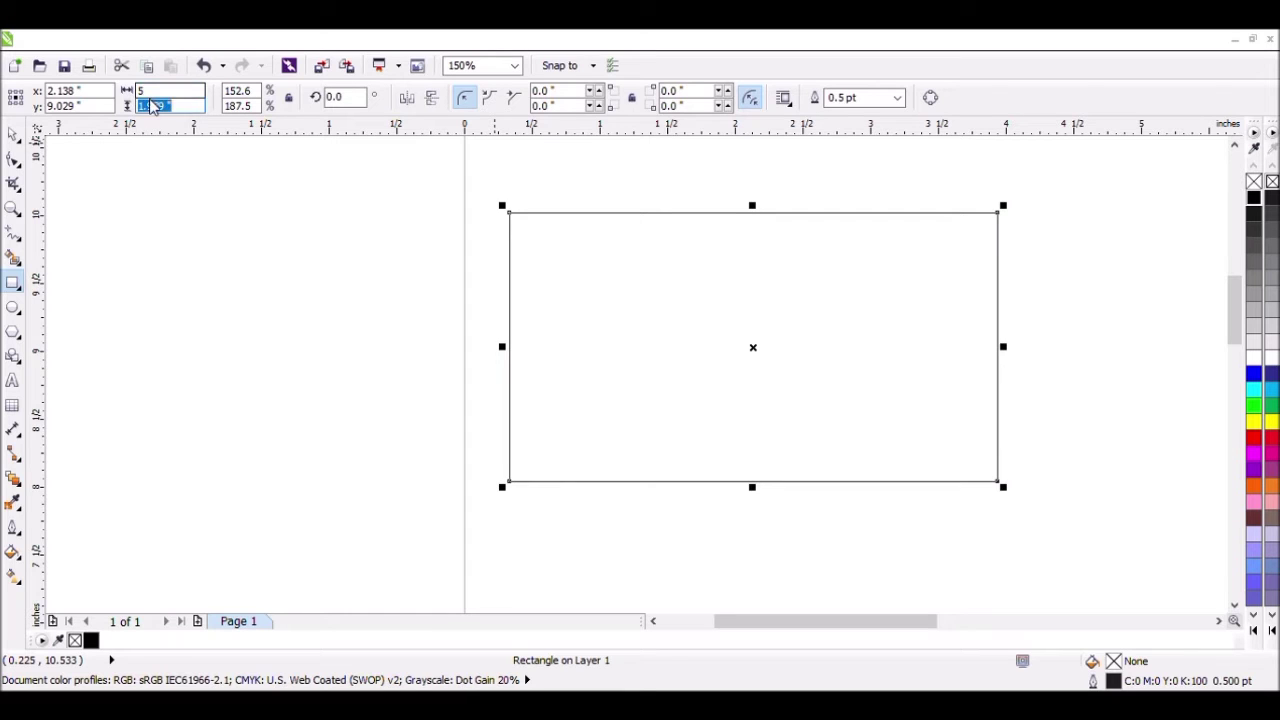
text(3)
key(Return)
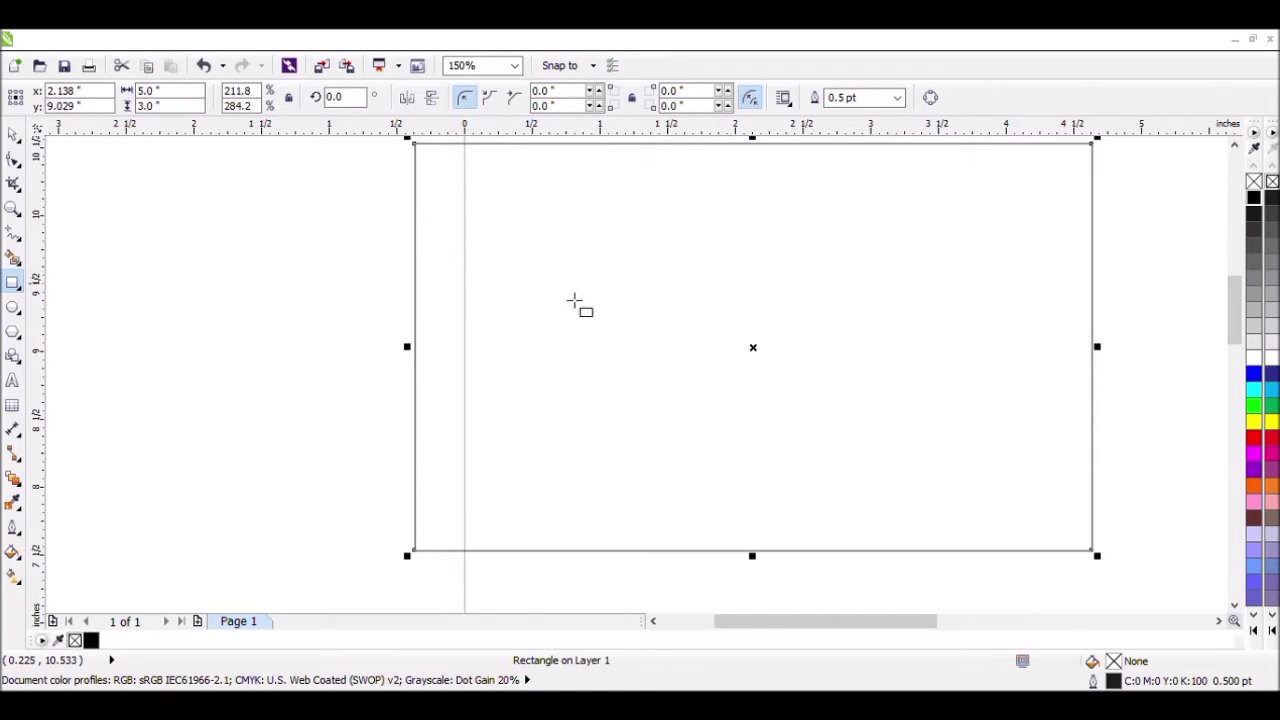
- Move the rectangle so that it lies entirely within the page, near the page's upper edge
scroll(598, 301, down, 1)
click(13, 133)
click(600, 191)
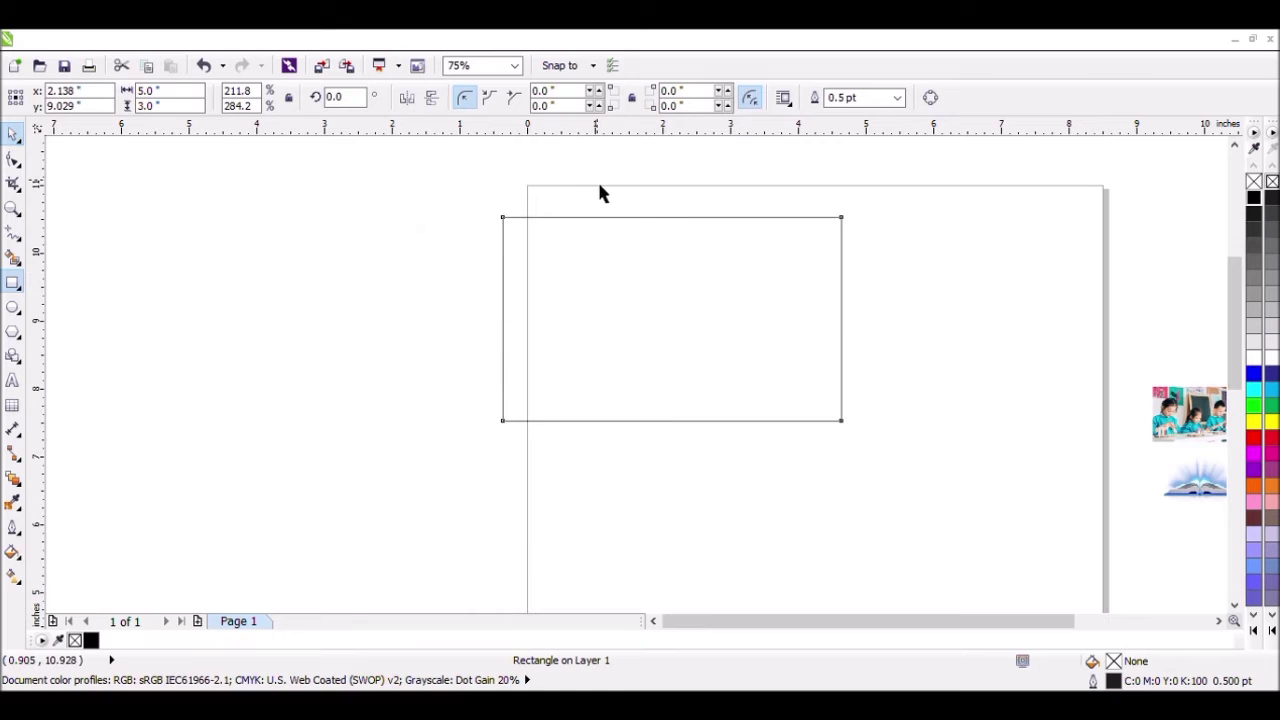
drag(770, 357, 784, 357)
click(1069, 267)
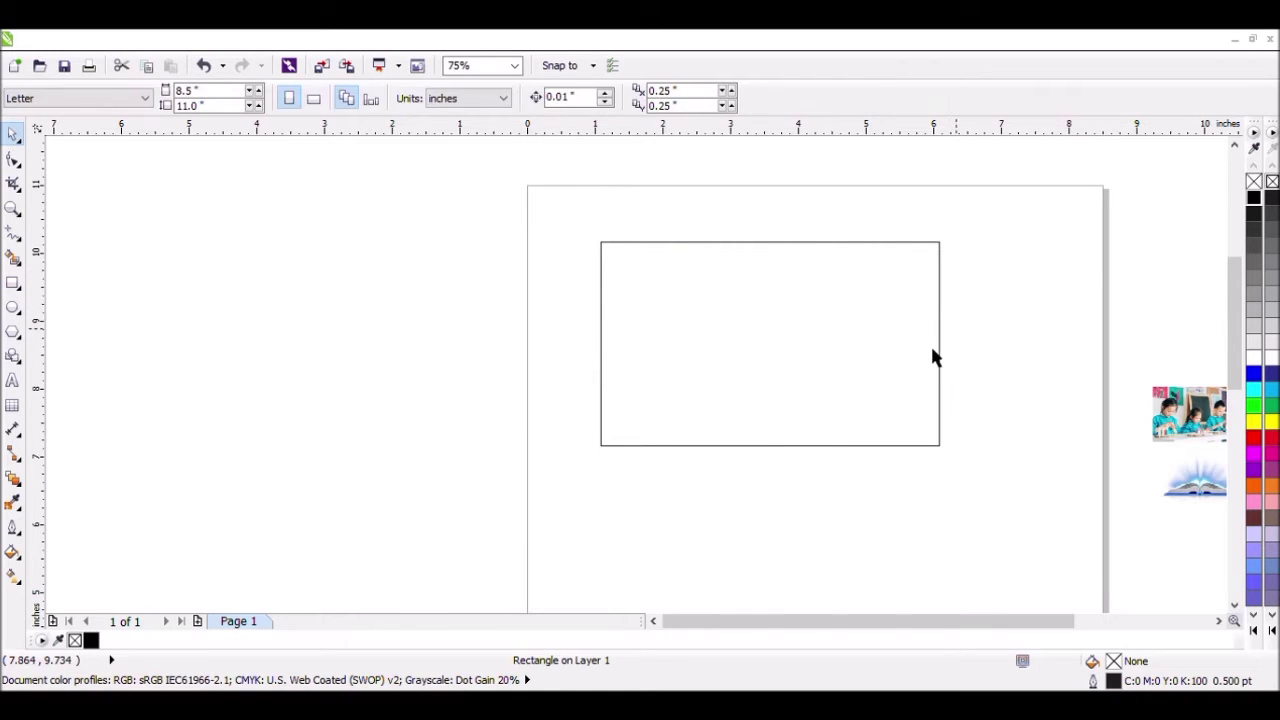
- Make a copy of the rectangle narrowed to about 2.14 inches with the same left edge, and convert the copy to curves
click(936, 357)
drag(940, 344, 769, 390)
click(704, 181)
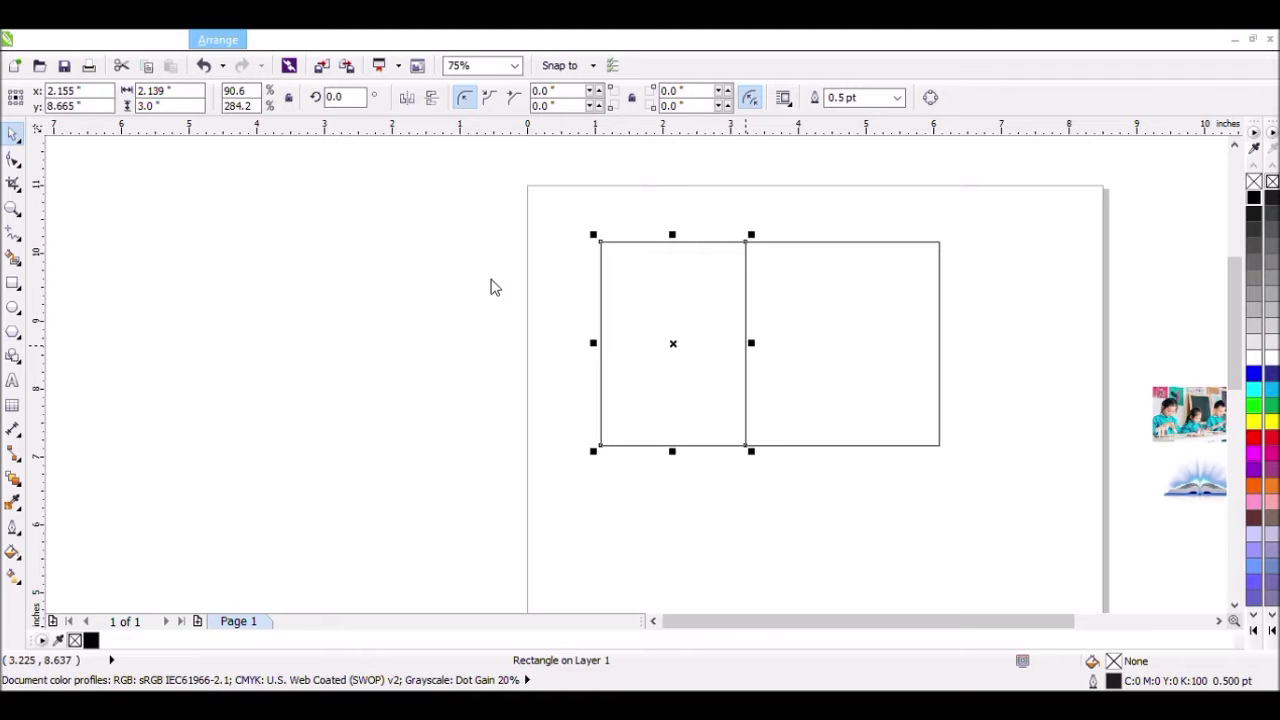
click(930, 97)
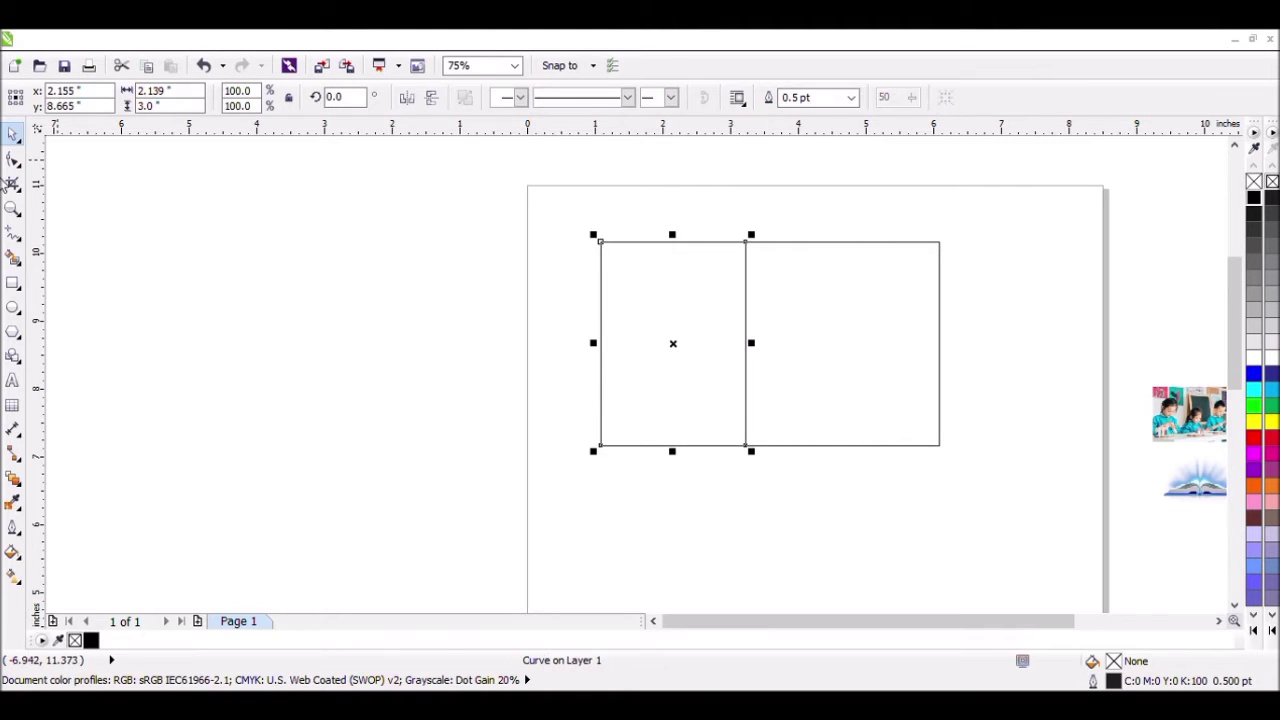
- Convert the right edge of the narrow shape to a curve and bend it into a gentle S shape
click(13, 160)
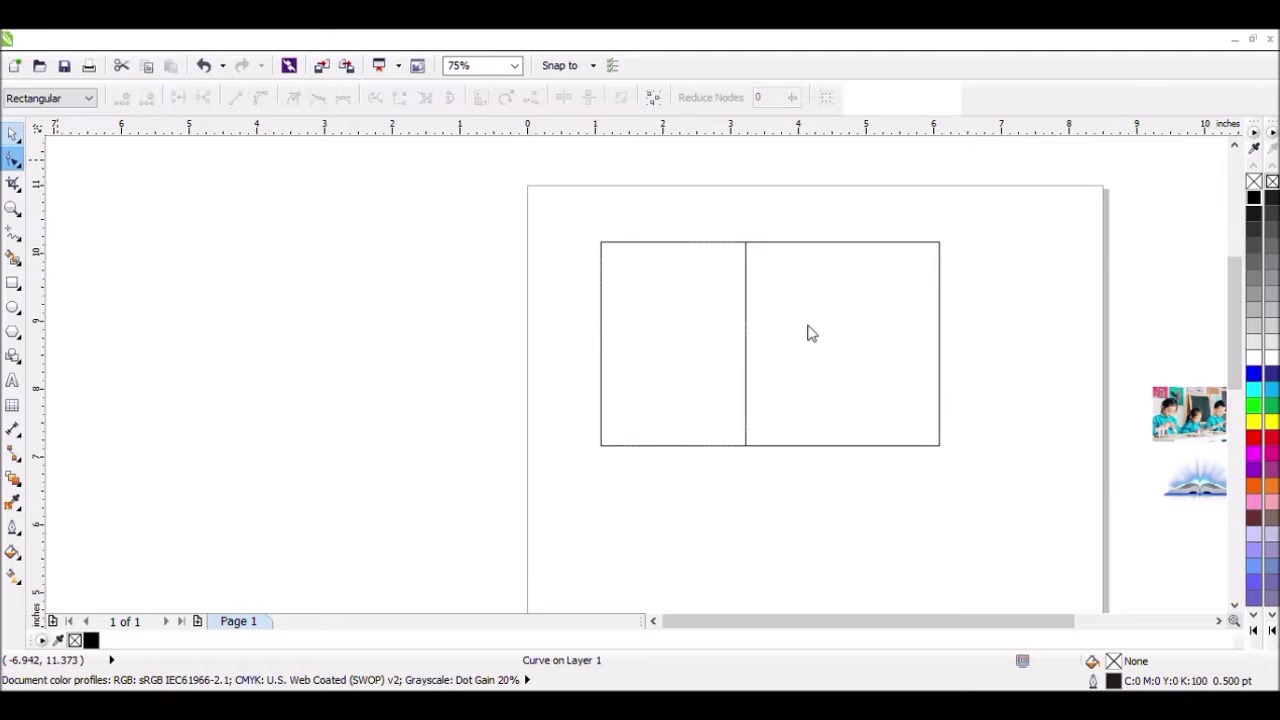
click(746, 345)
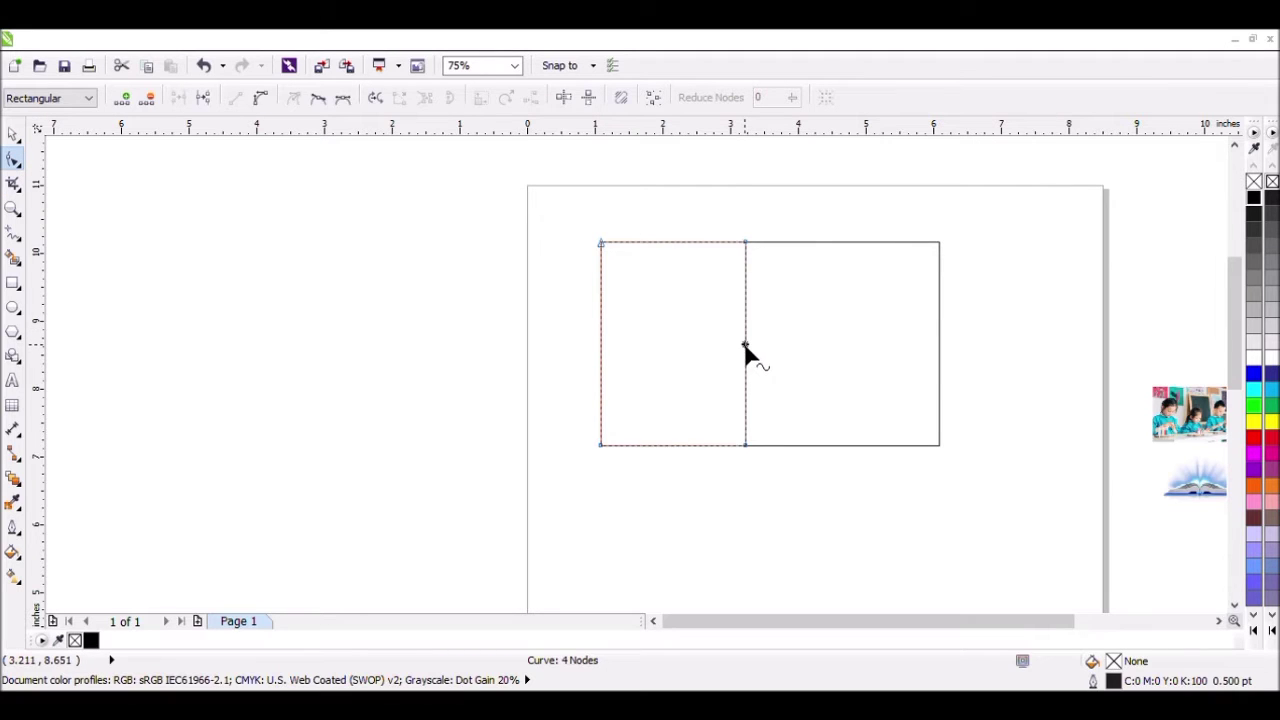
click(260, 97)
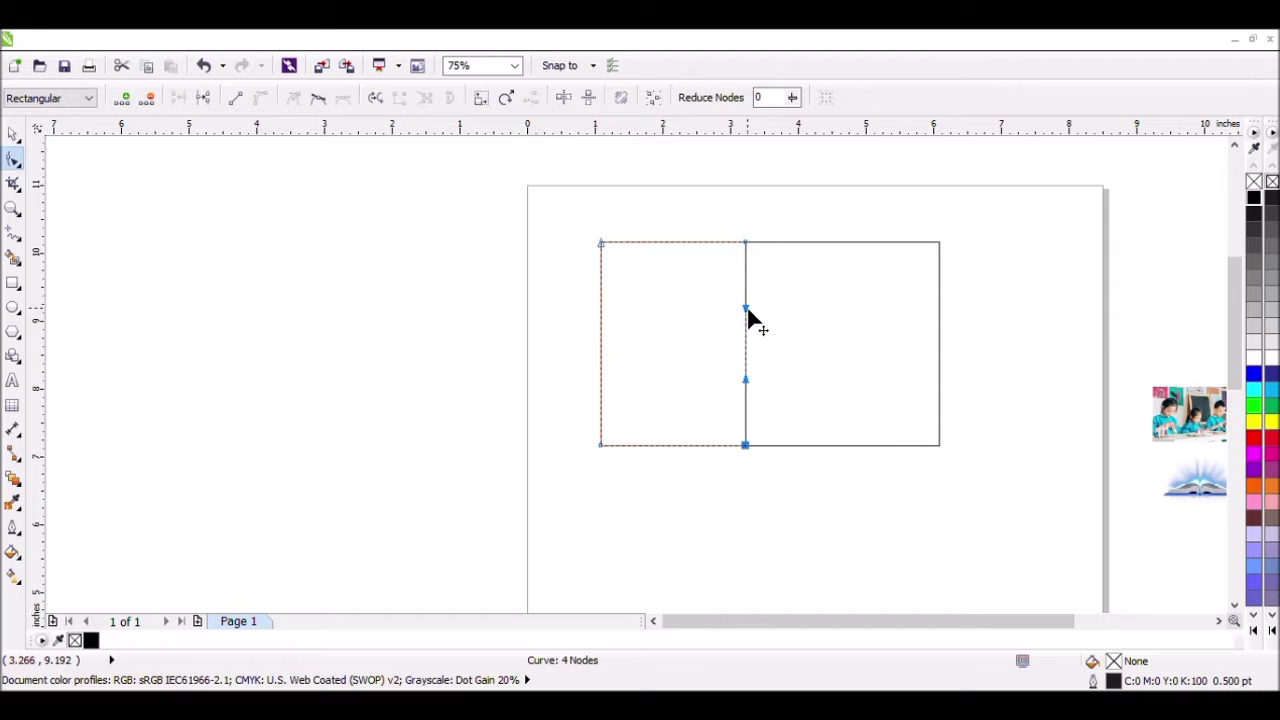
drag(752, 314, 803, 290)
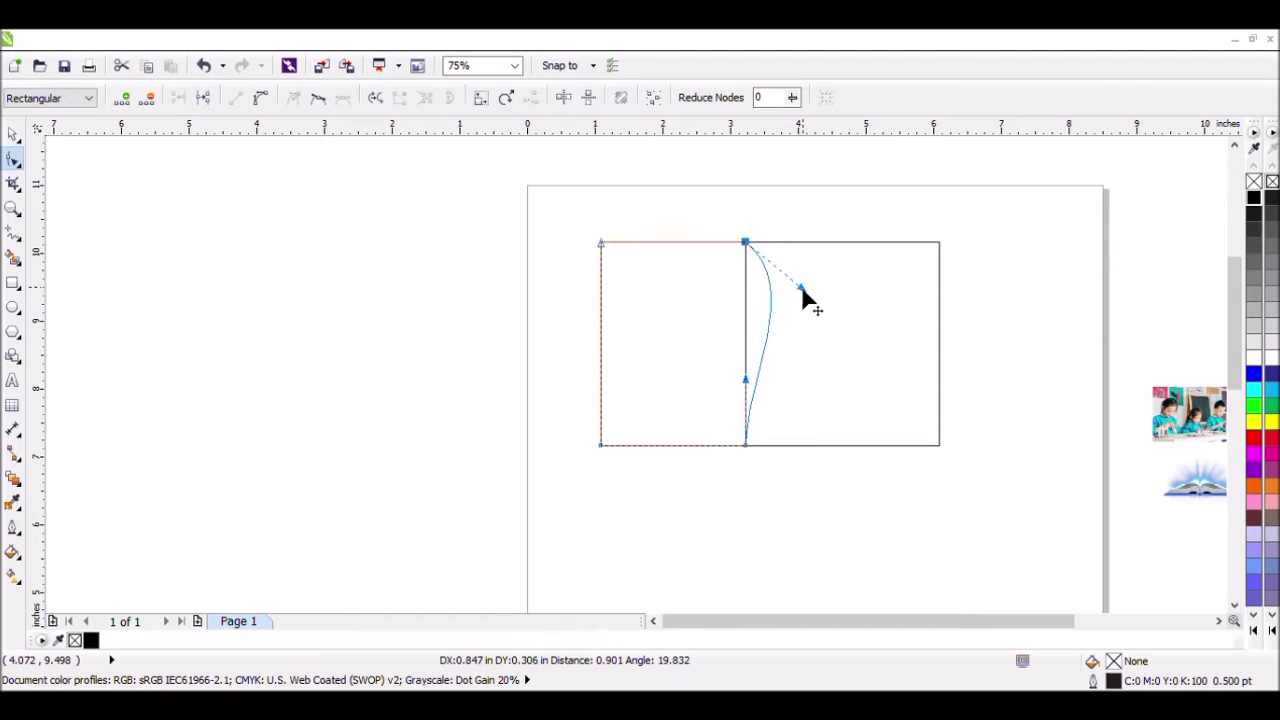
drag(745, 380, 700, 378)
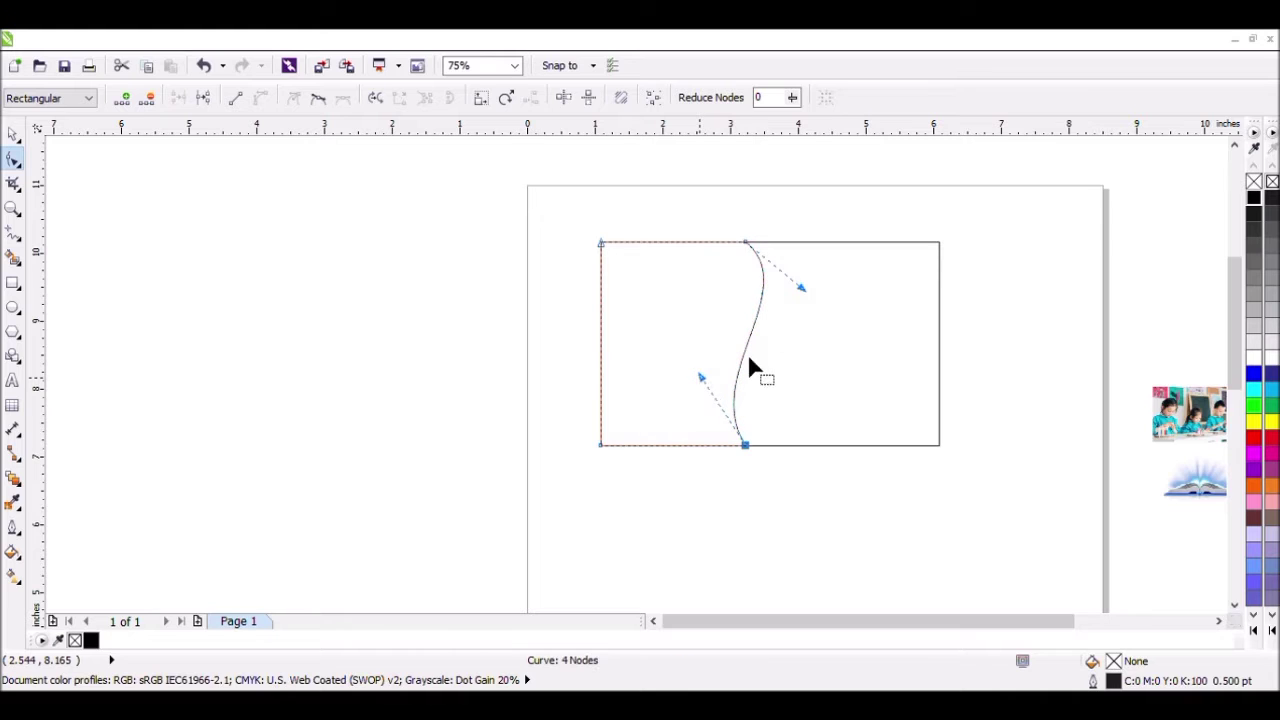
drag(803, 290, 803, 316)
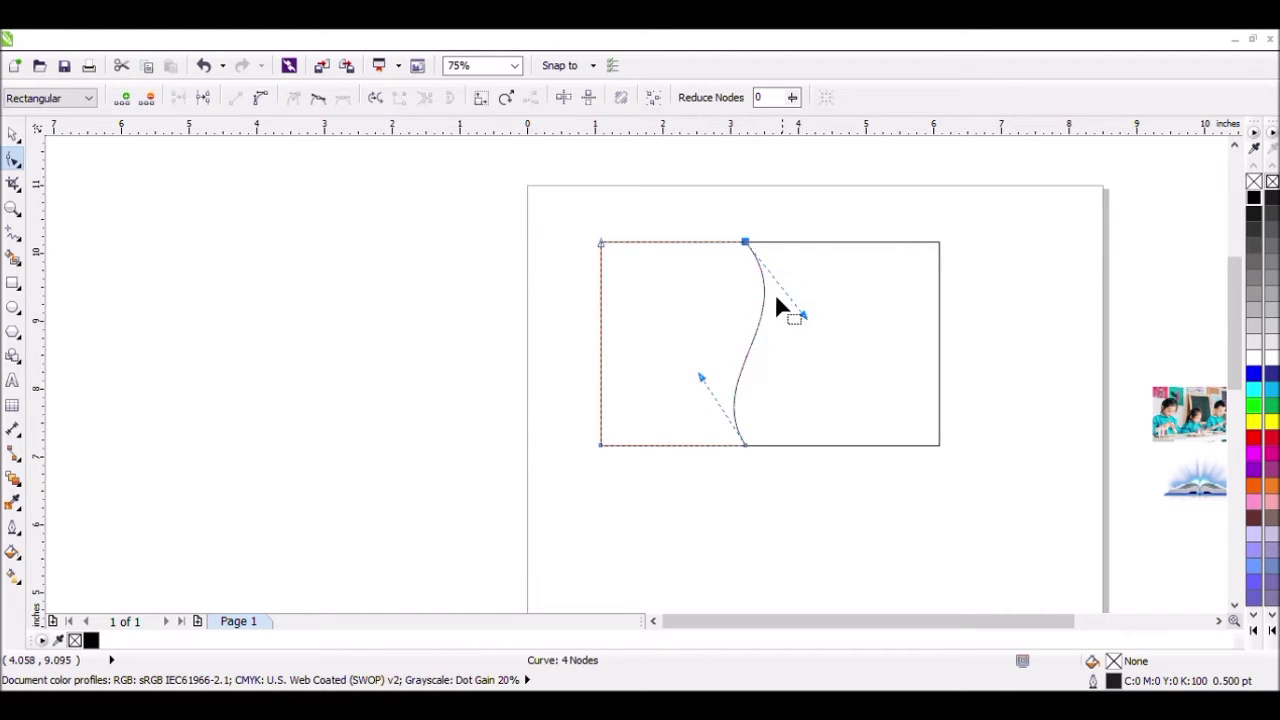
click(13, 133)
click(811, 209)
- Create three progressively narrower copies of the S-edged shape, about 2.32, 2.23 and 2.14 inches wide, sharing its left edge
click(762, 345)
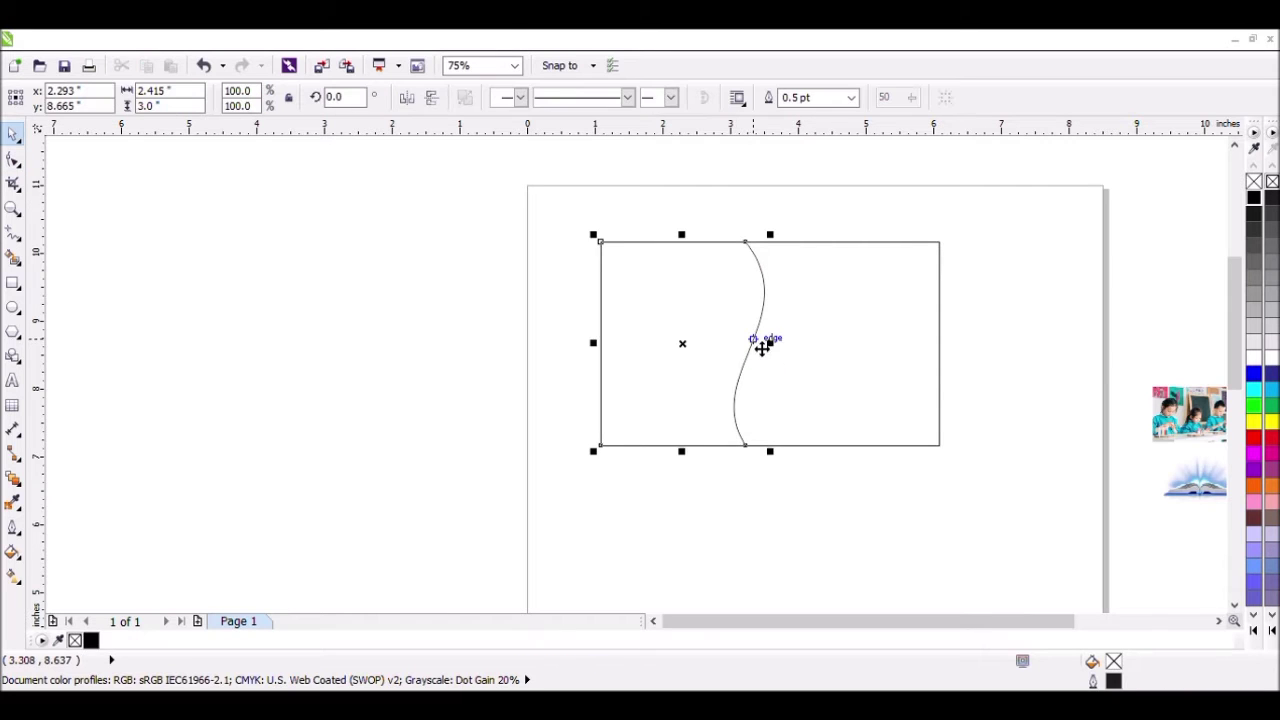
drag(785, 358, 766, 357)
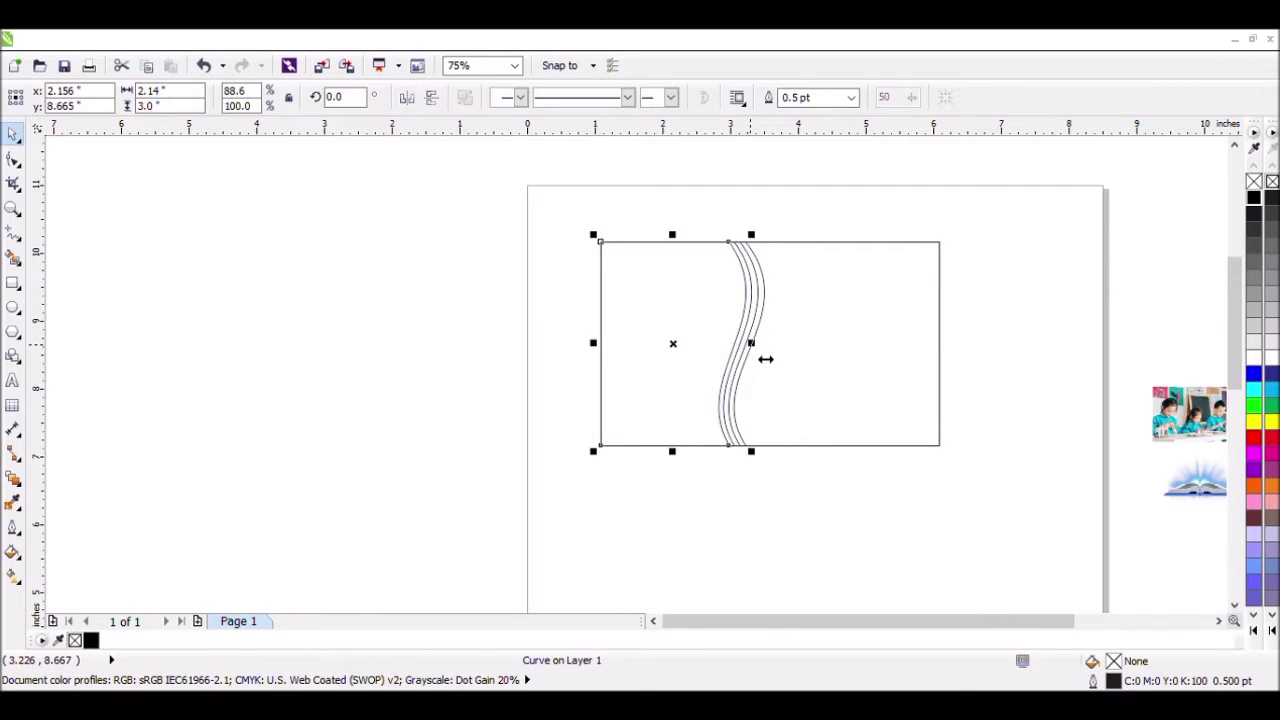
click(803, 193)
- Fill the second-narrowest S-edged shape with yellow (C:0 M:0 Y:100 K:0)
scroll(762, 317, up, 1)
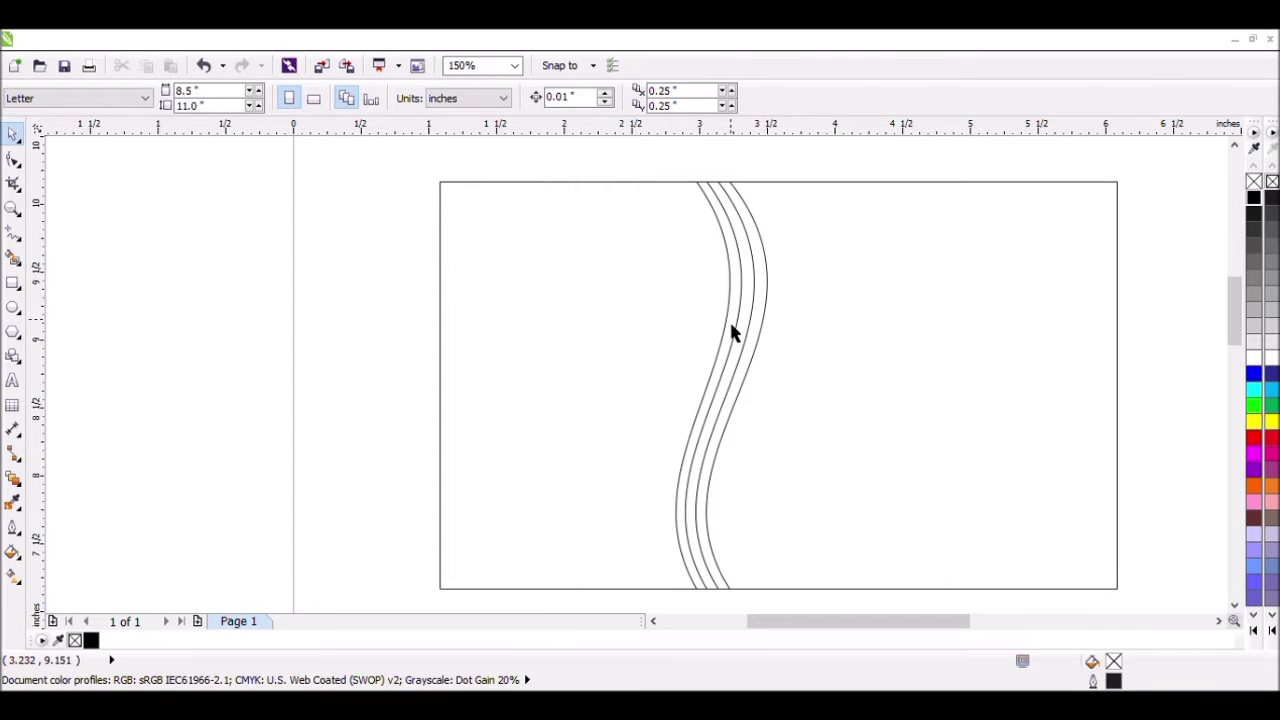
click(731, 333)
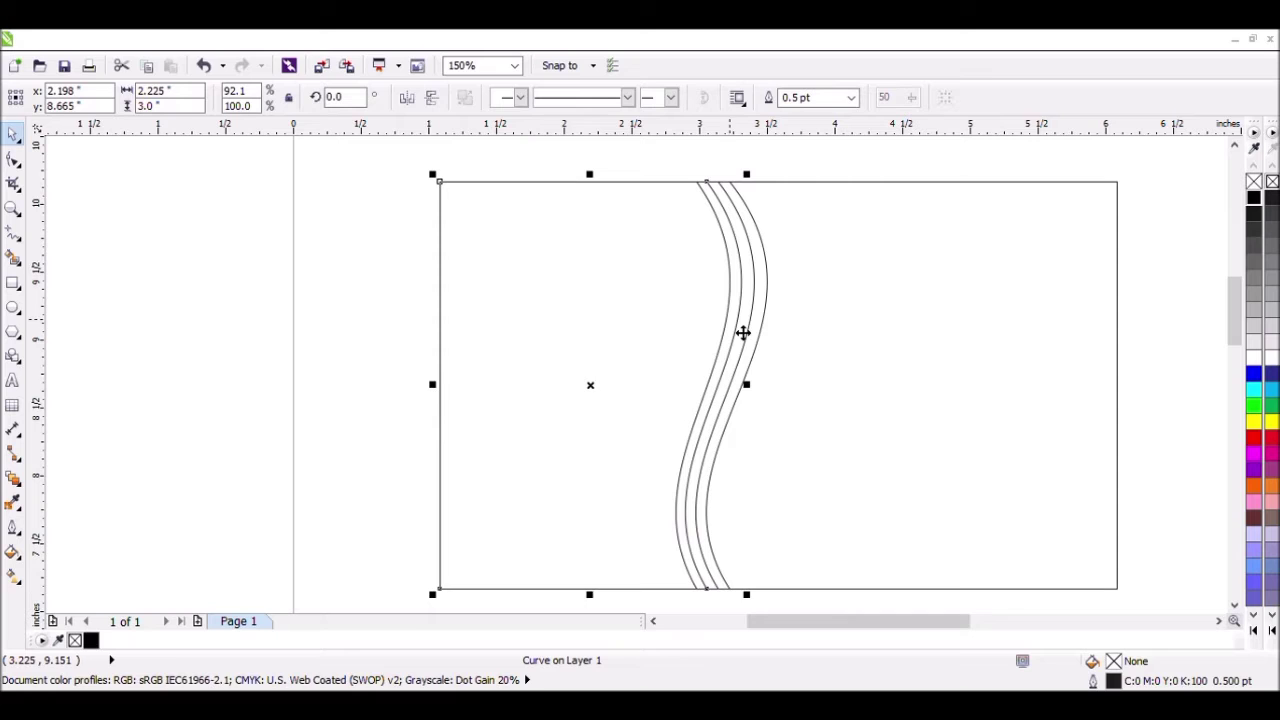
click(1267, 421)
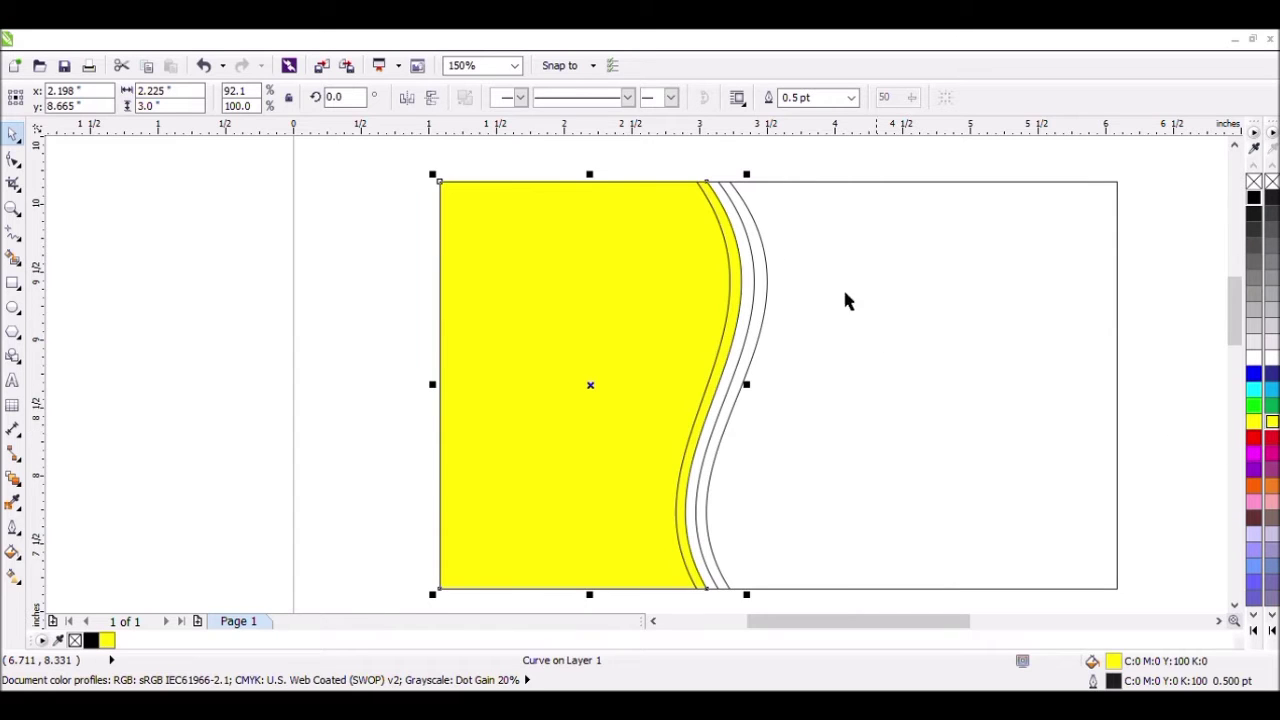
click(713, 157)
- Fill the narrowest S-edged shape with light yellow (#FFFF66)
click(712, 314)
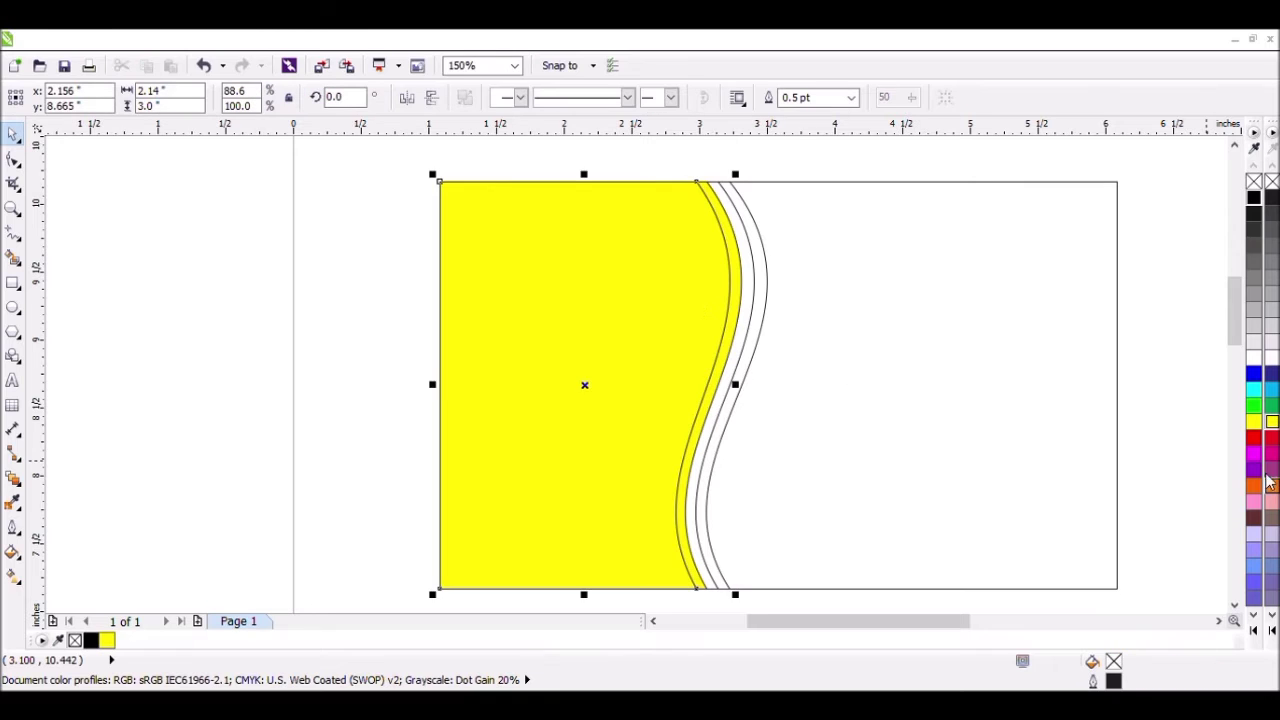
click(1256, 423)
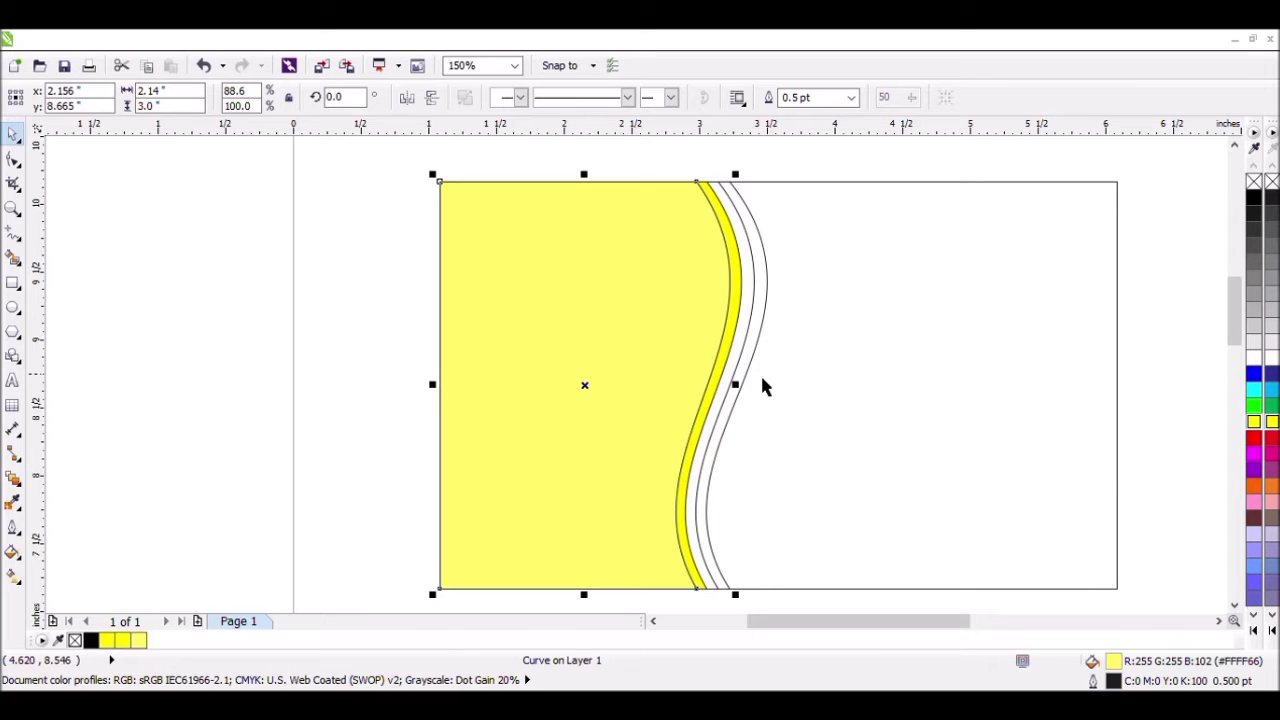
click(731, 162)
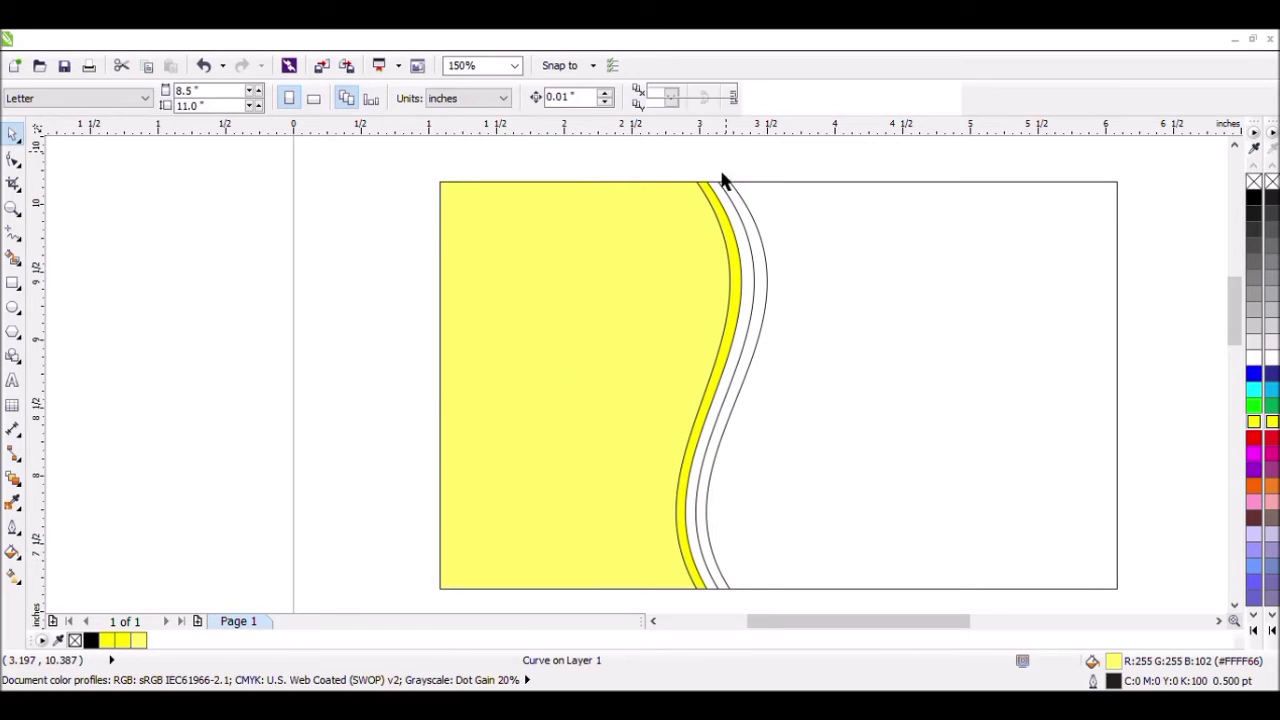
- Fill the narrowest S-edged shape with white (C:0 M:0 Y:0 K:0)
click(737, 268)
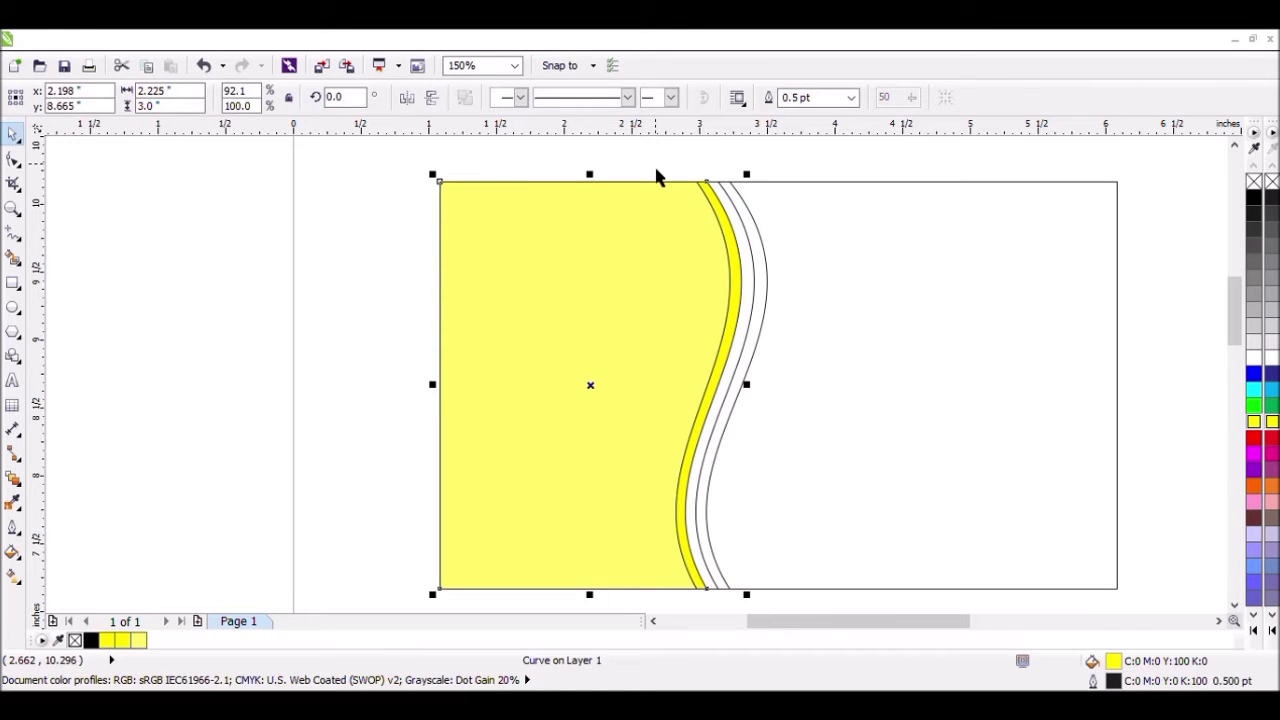
click(708, 177)
click(719, 298)
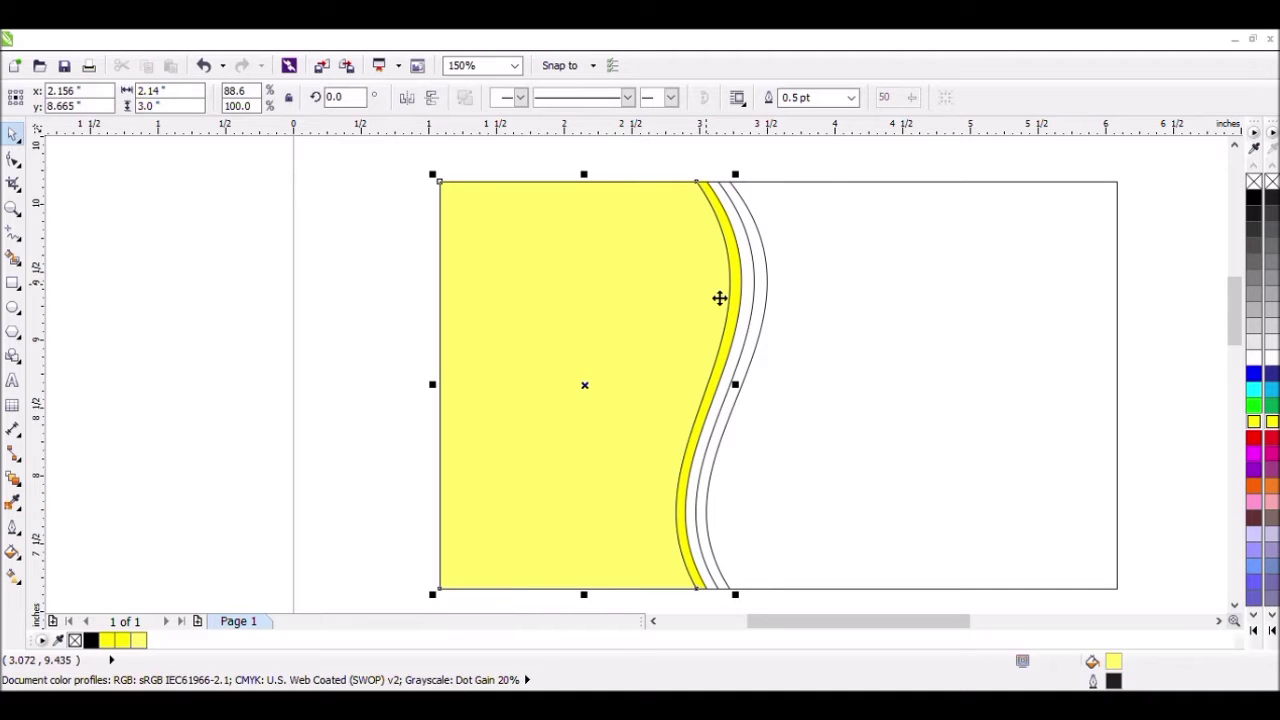
click(1268, 360)
click(1067, 354)
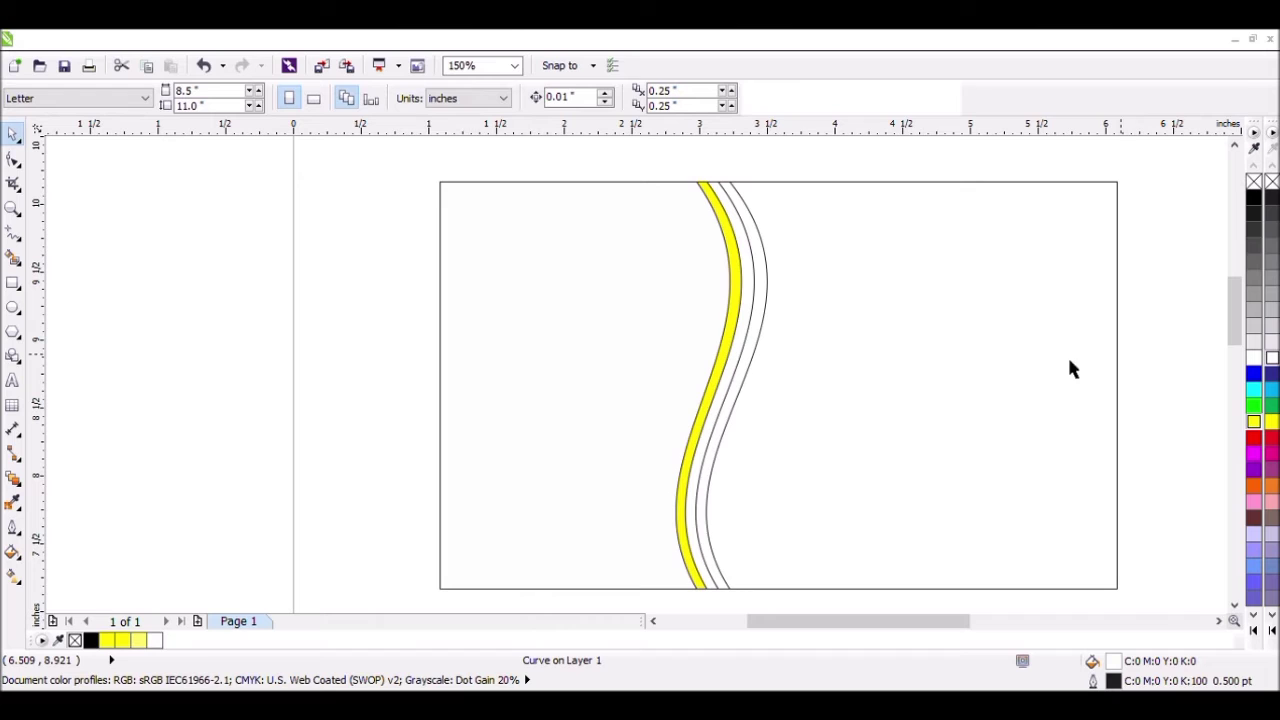
- Fill the second-widest S-edged shape with light yellow (#FFFF66)
click(745, 343)
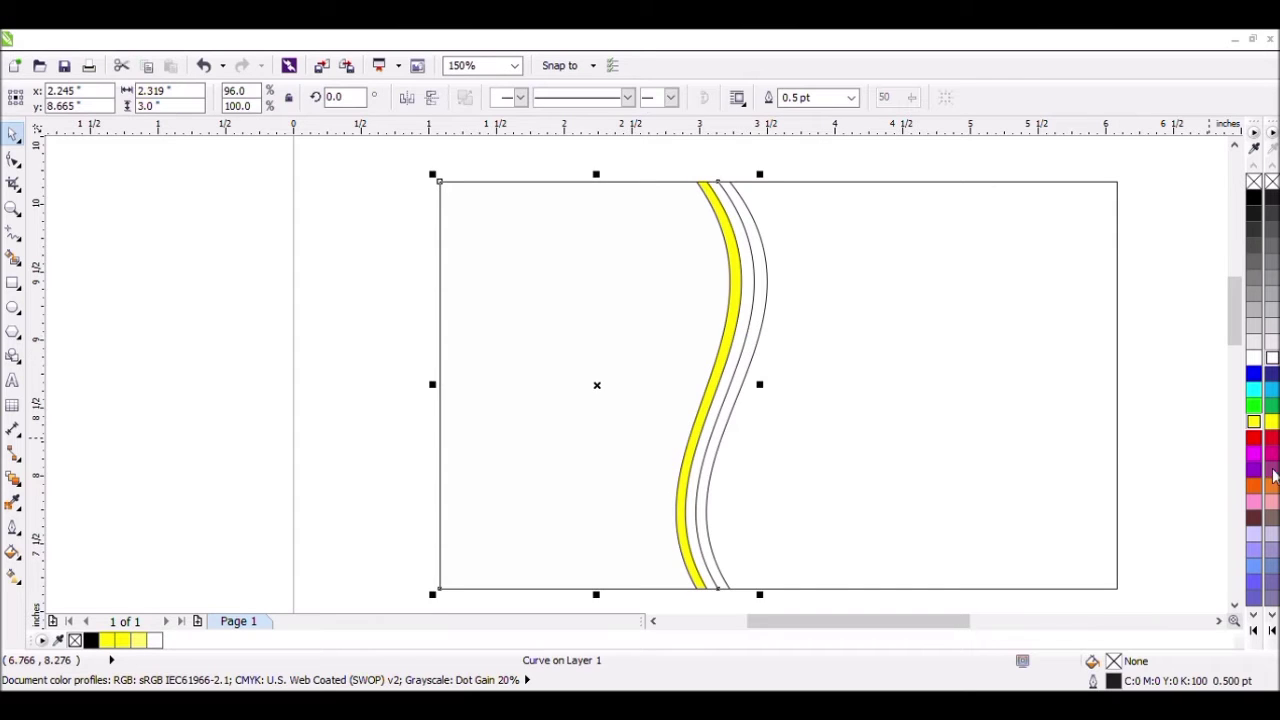
click(1255, 422)
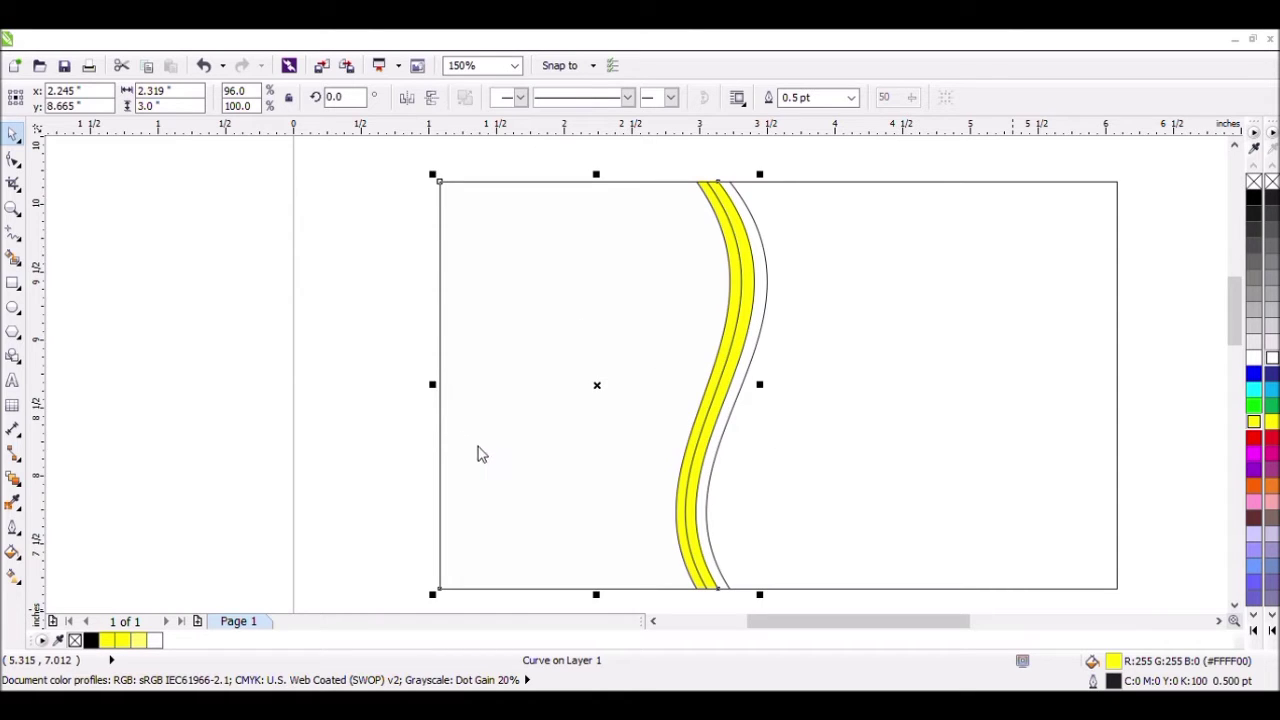
click(655, 513)
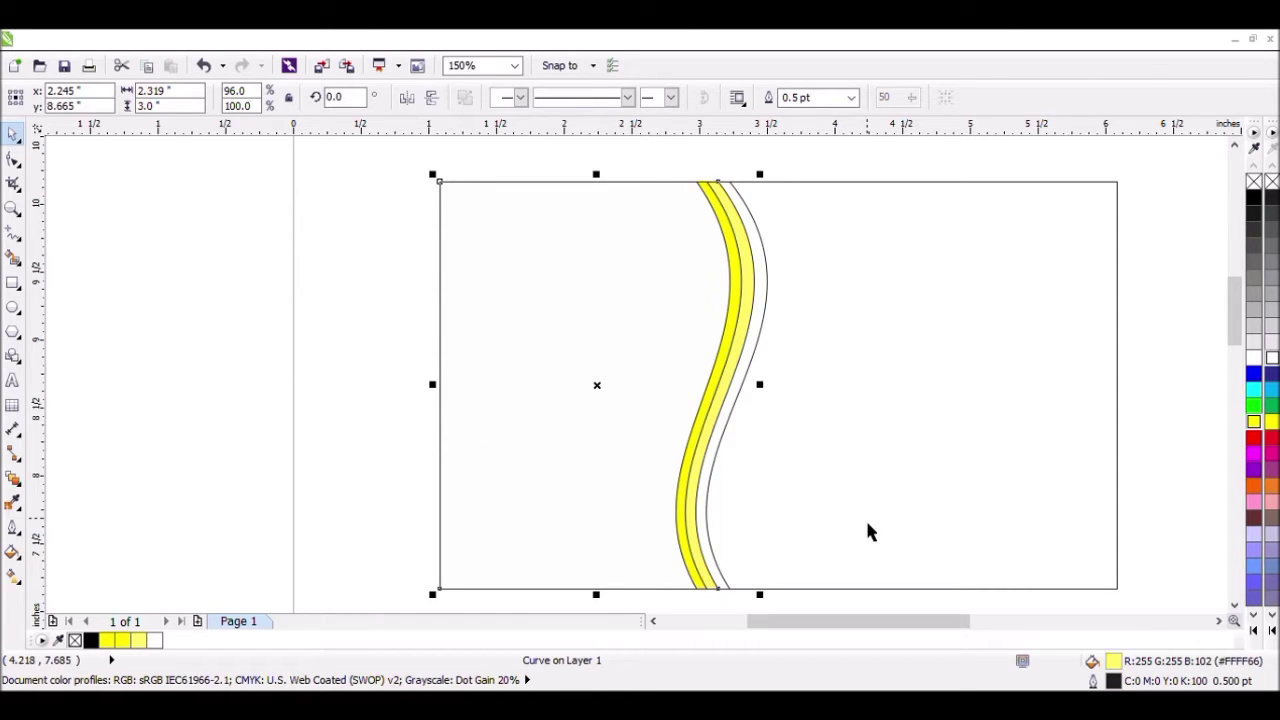
- Fill the widest S-edged shape with orange (C:0 M:60 Y:80 K:0)
click(768, 320)
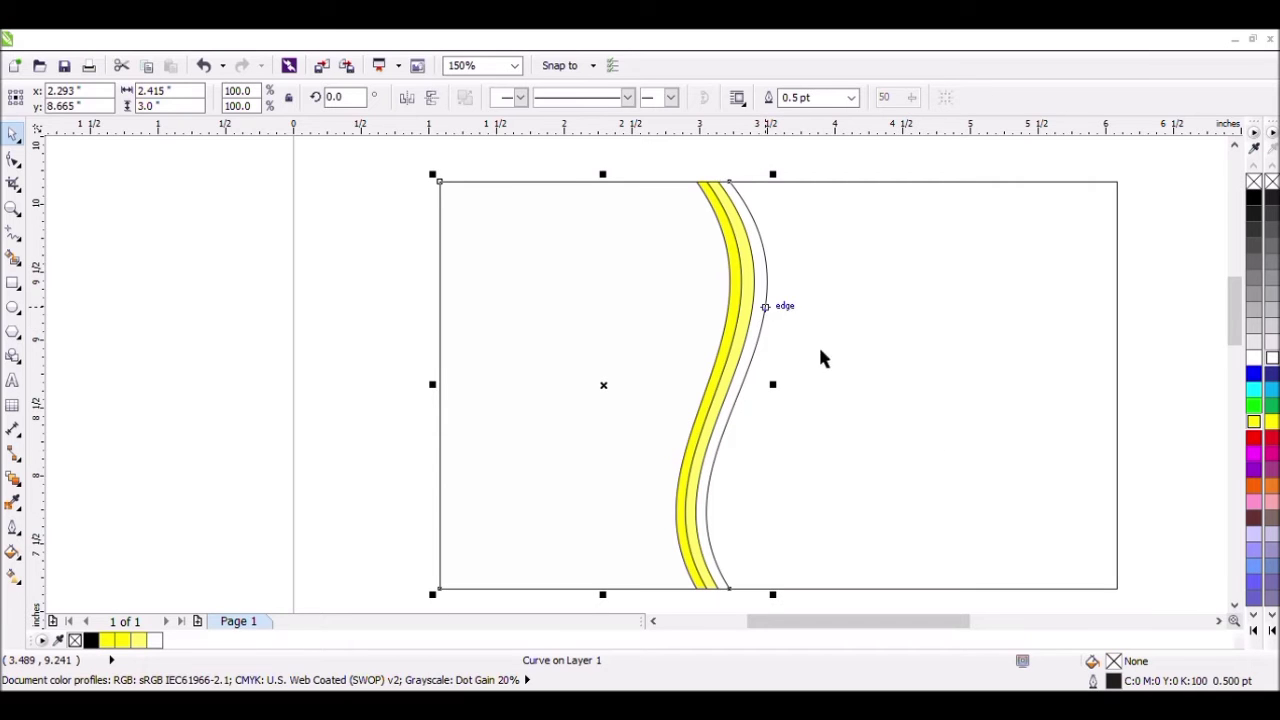
click(1268, 490)
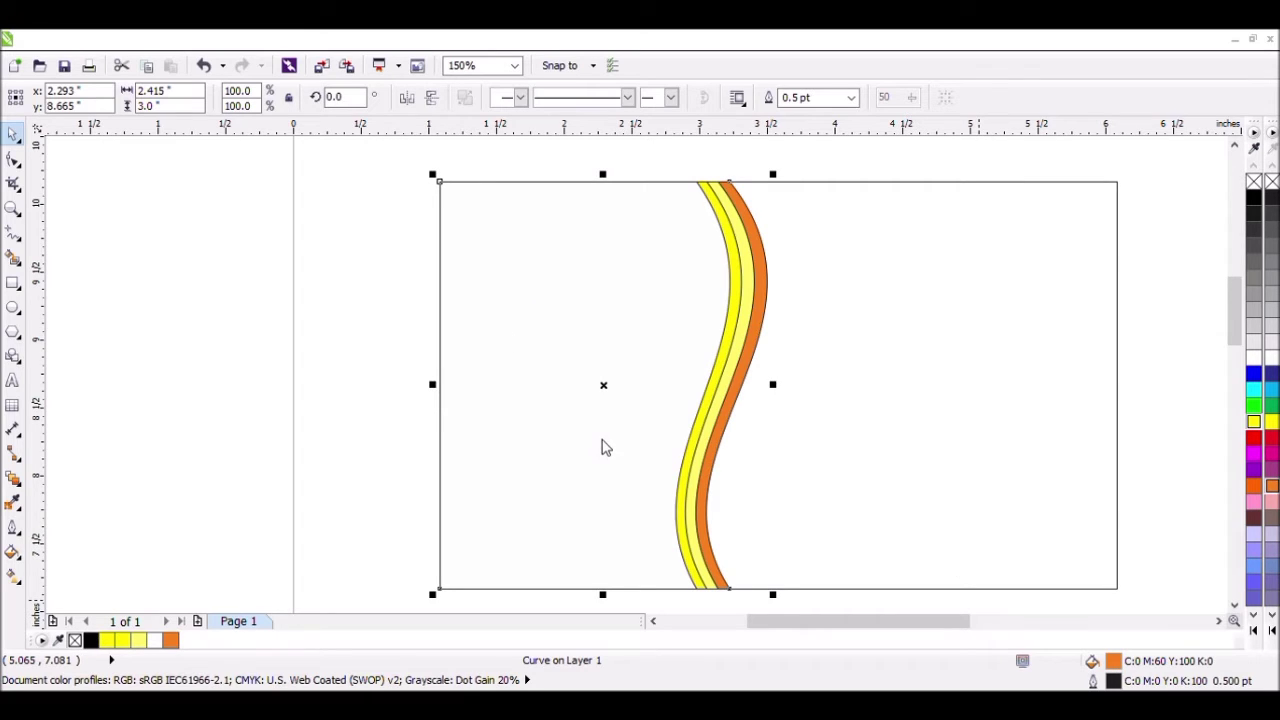
click(680, 512)
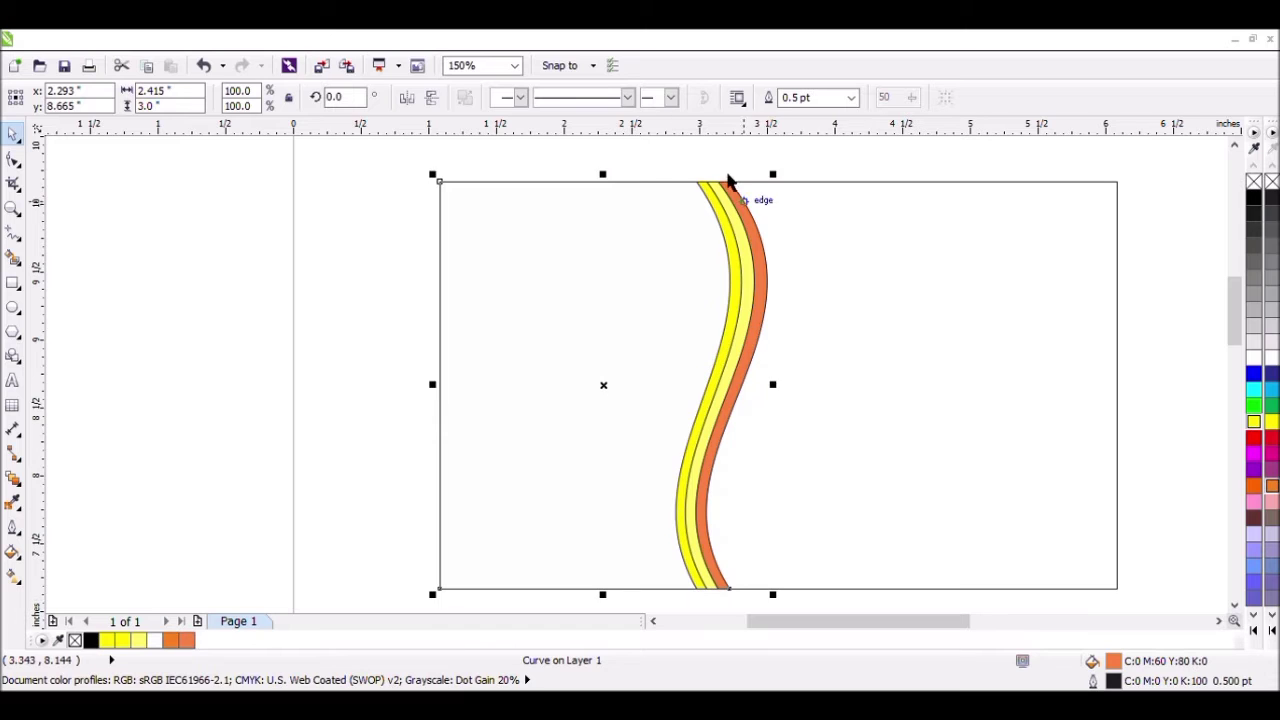
click(633, 164)
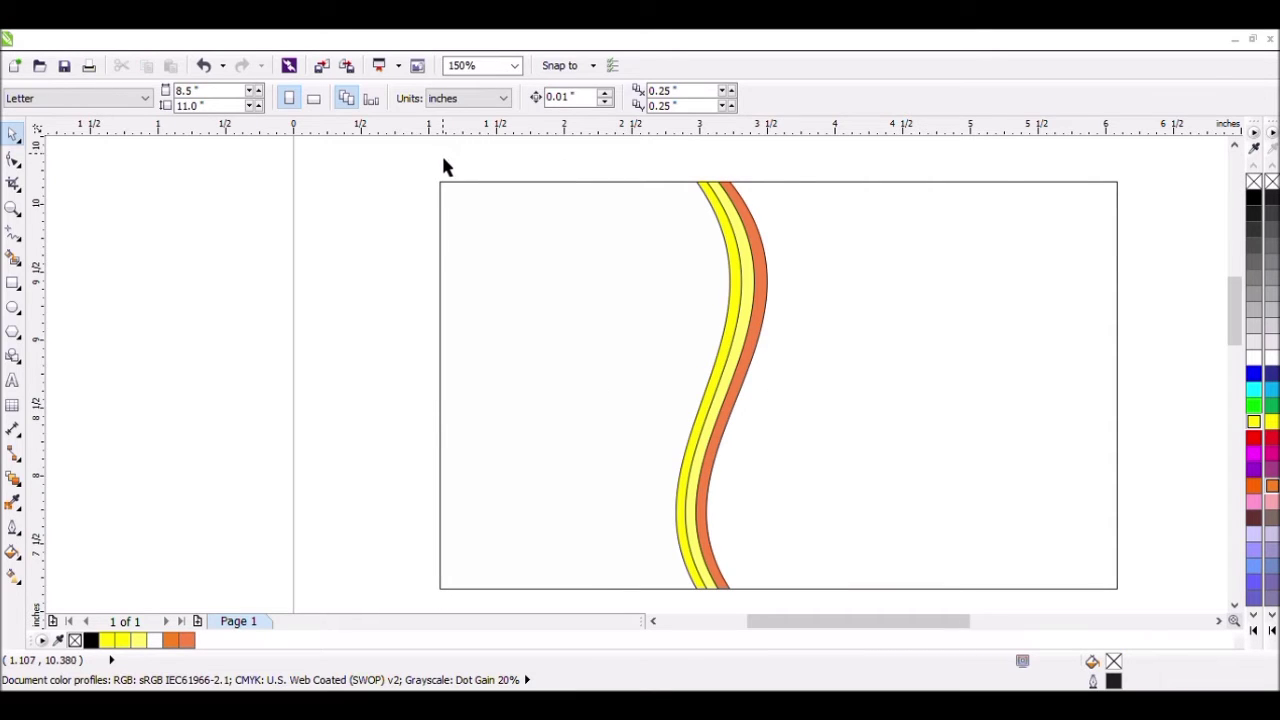
- Select all four S-edged shapes together and remove their outlines
drag(443, 155, 812, 605)
drag(420, 125, 733, 472)
key(Delete)
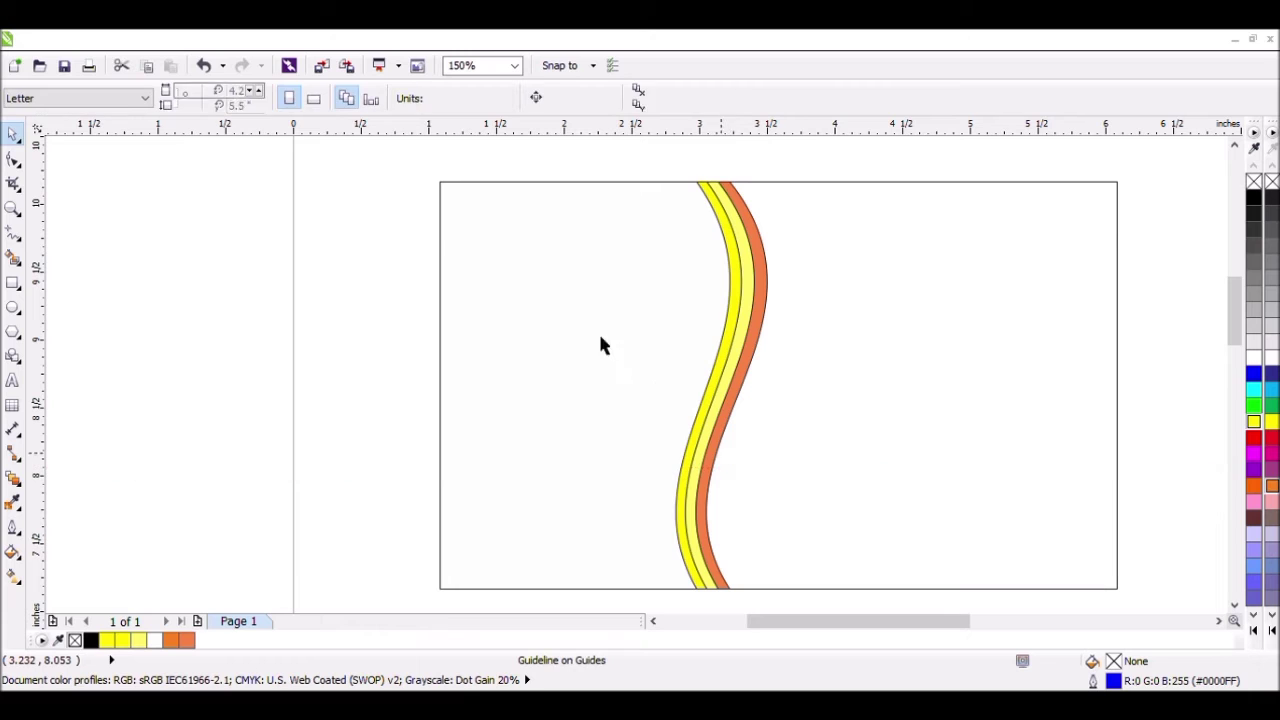
drag(391, 151, 797, 578)
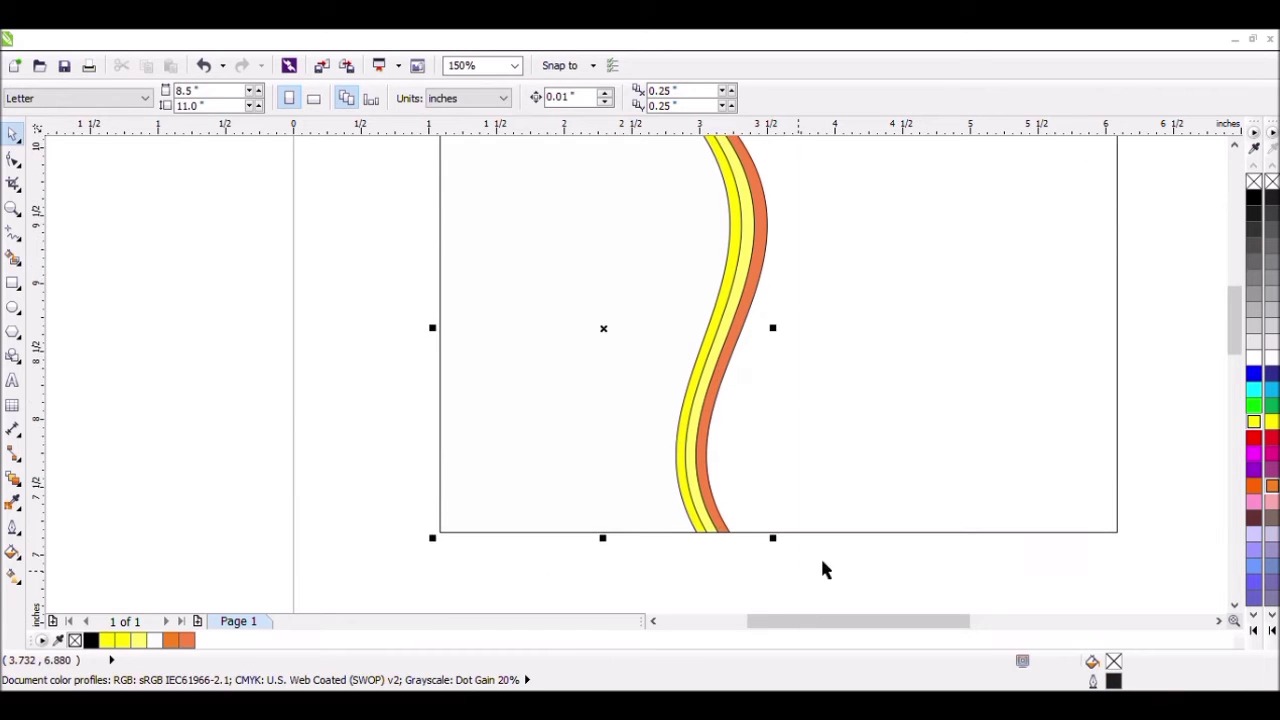
right_click(1272, 184)
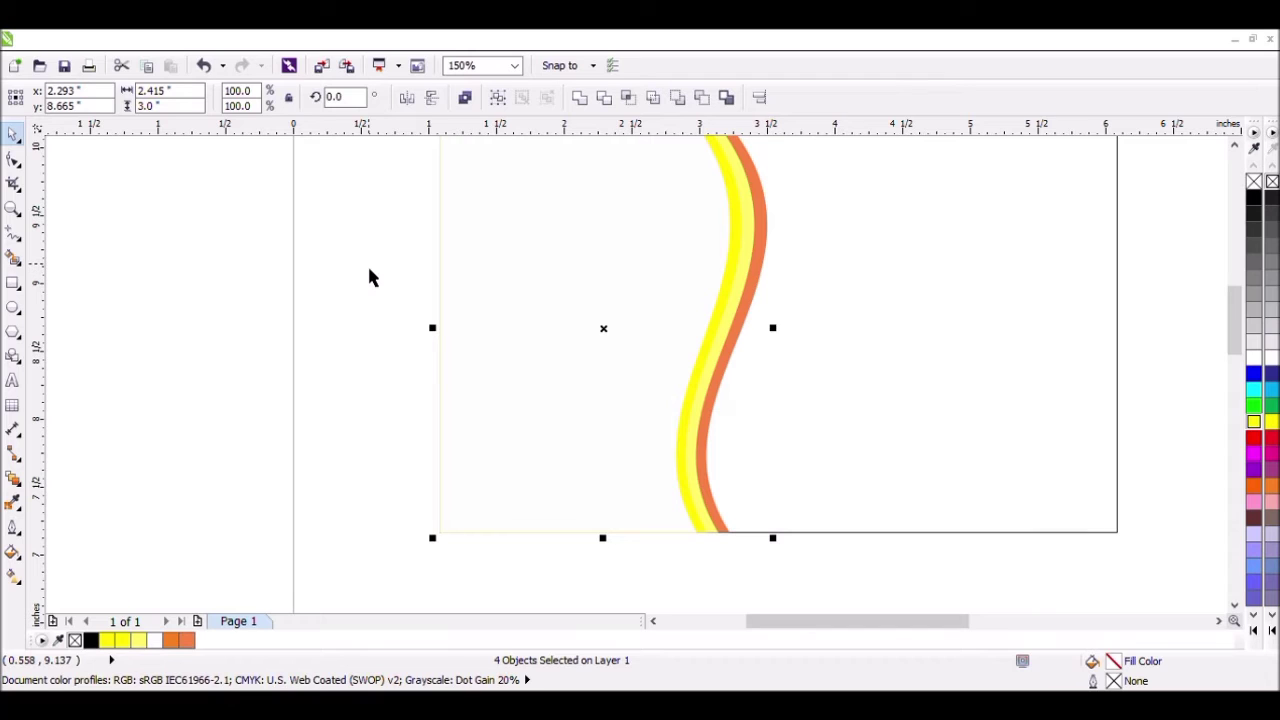
- Undo the outline removal, then select the four S-edged shapes again and remove their outlines
key(ctrl+z)
click(621, 327)
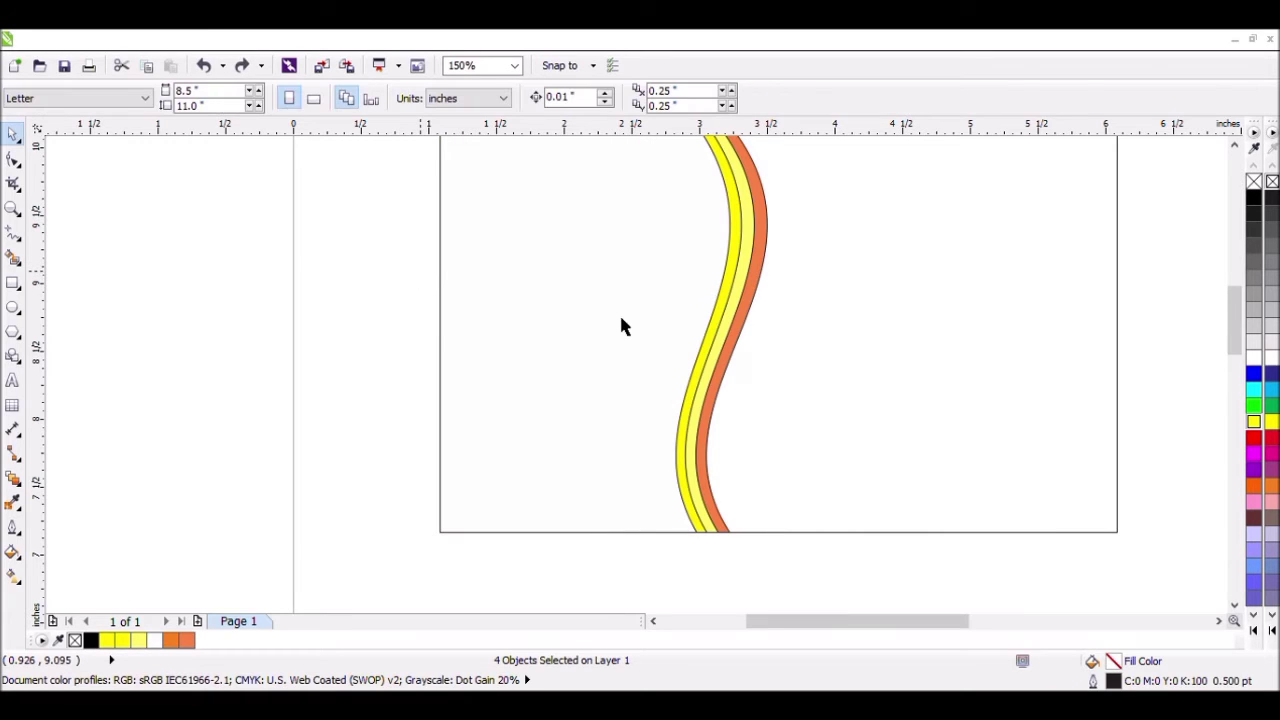
click(728, 290)
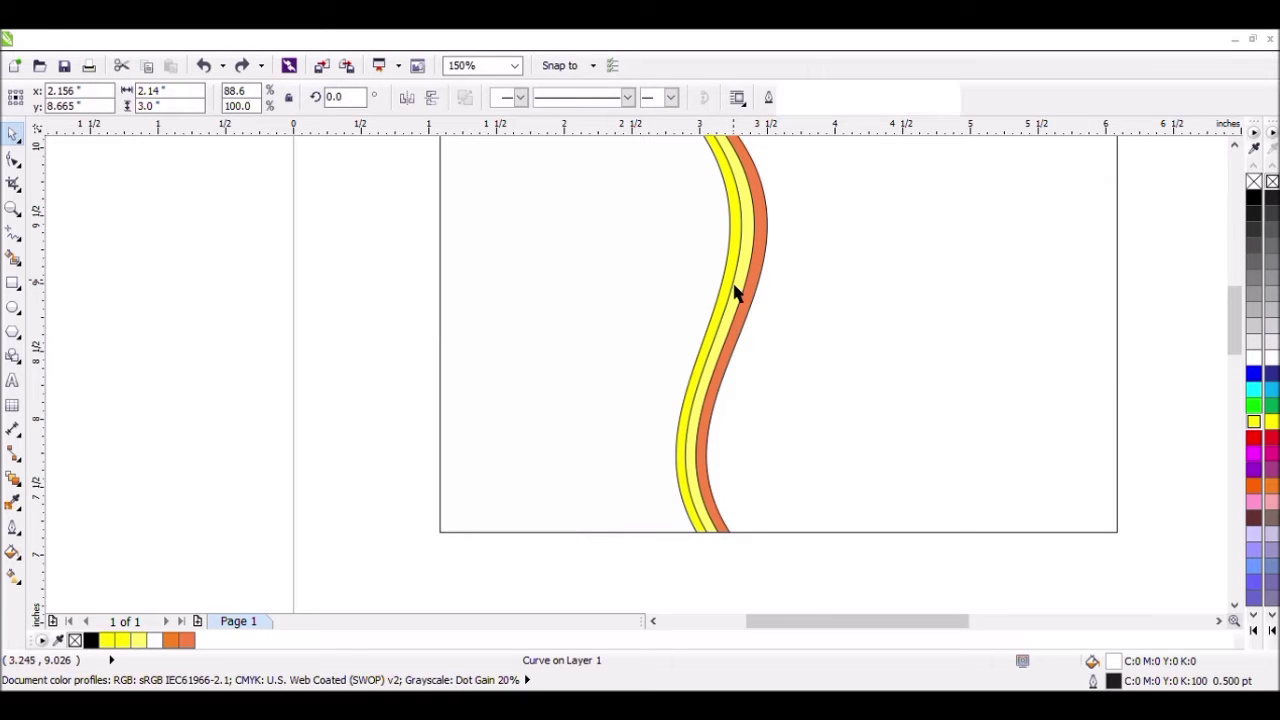
shift+click(740, 288)
shift+click(749, 286)
shift+click(766, 277)
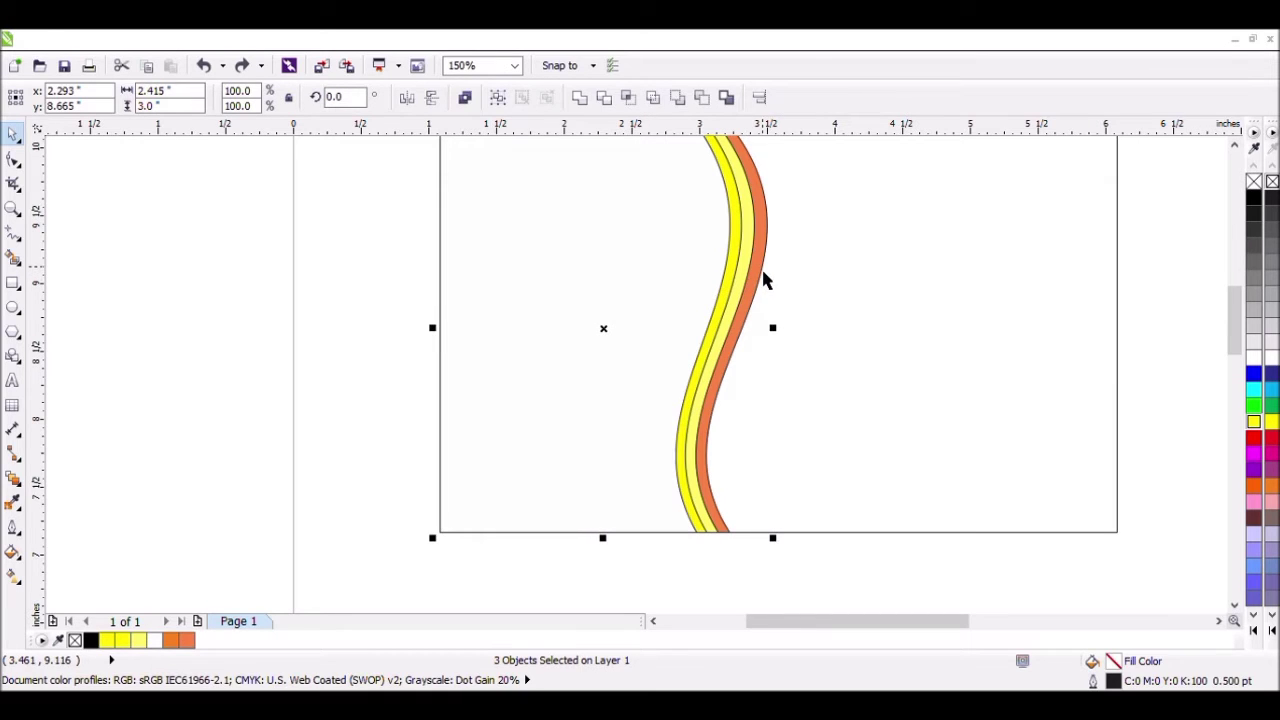
right_click(1272, 182)
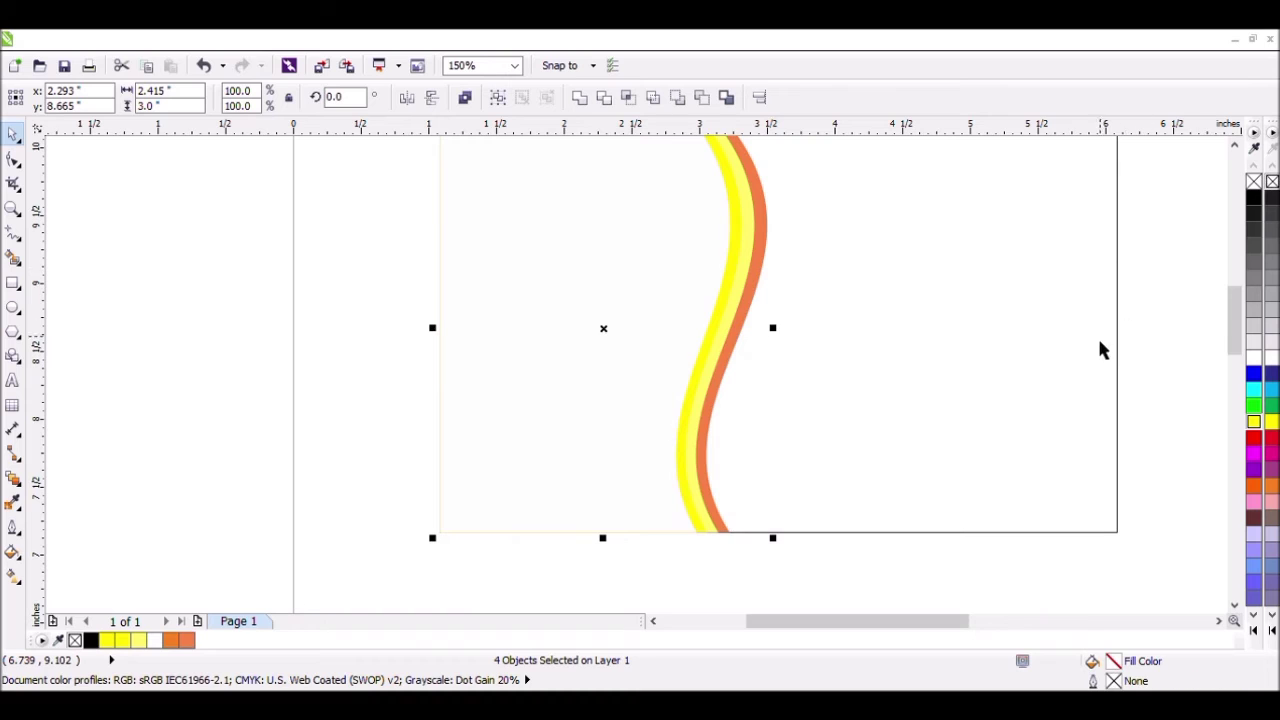
click(1158, 372)
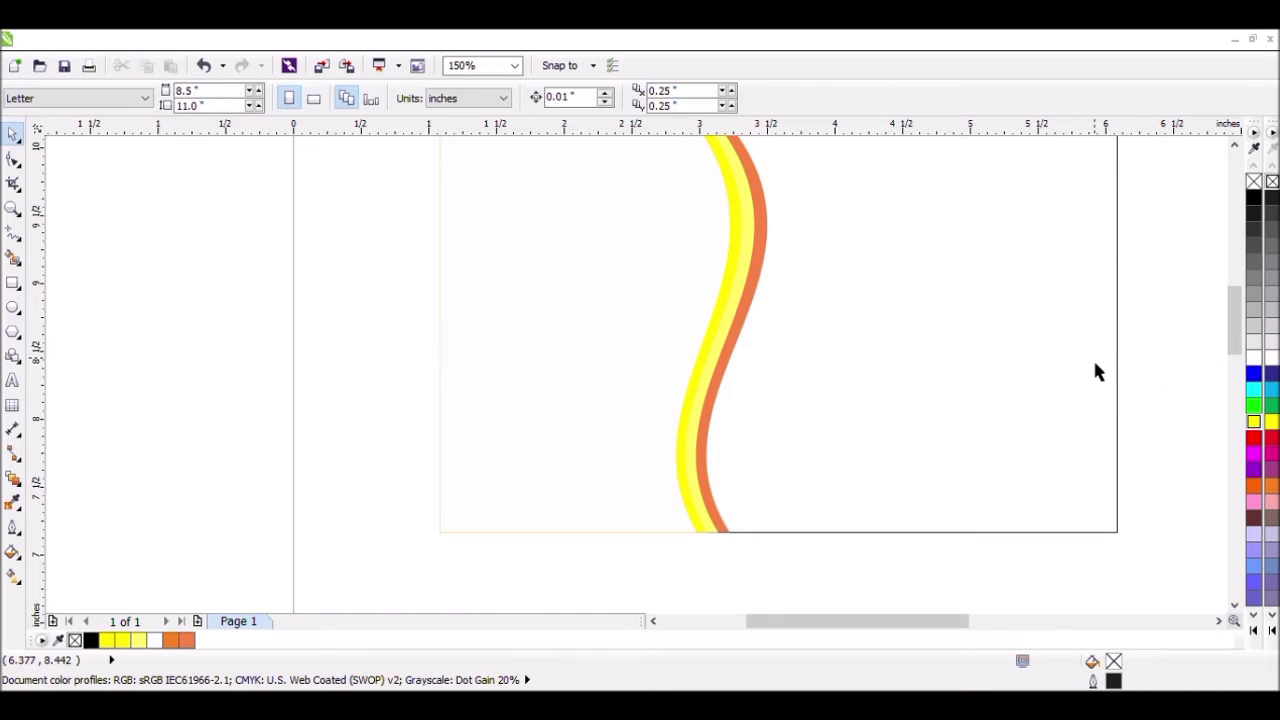
- Bring the classroom photo onto the card's photo area and stretch it to about 2.985 × 2.995 inches
scroll(1095, 372, down, 1)
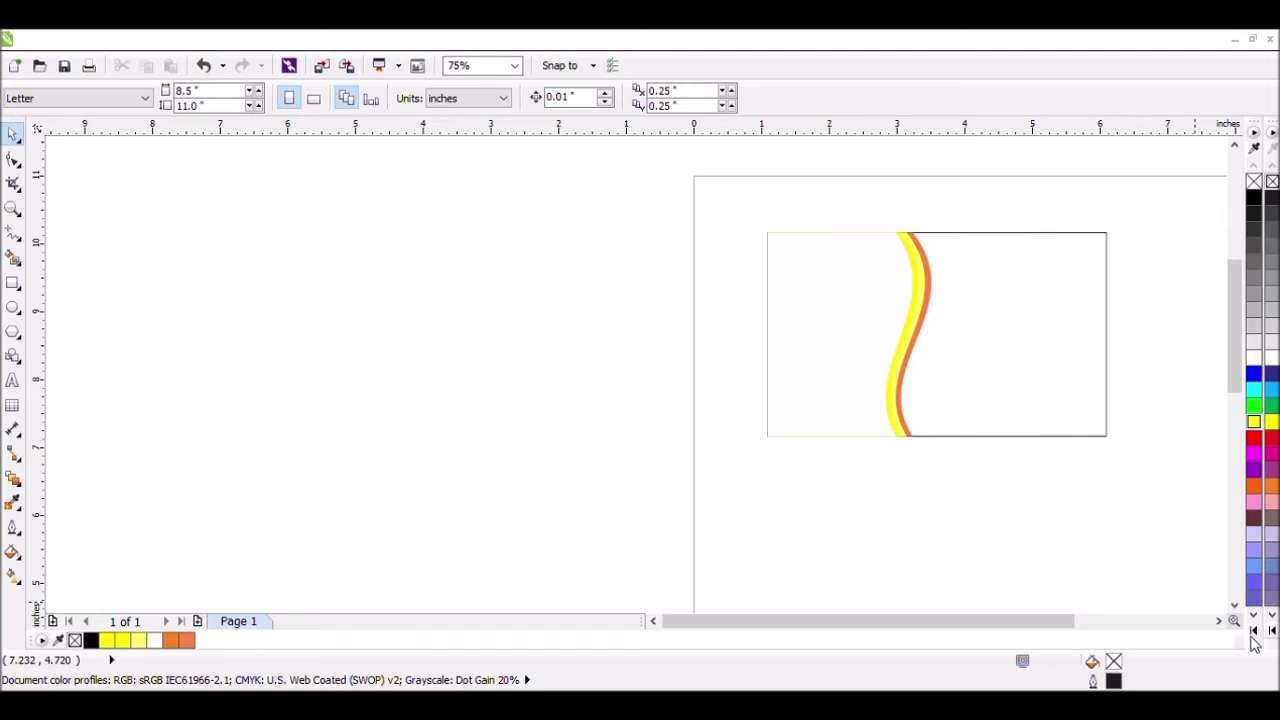
click(1219, 621)
click(1219, 621)
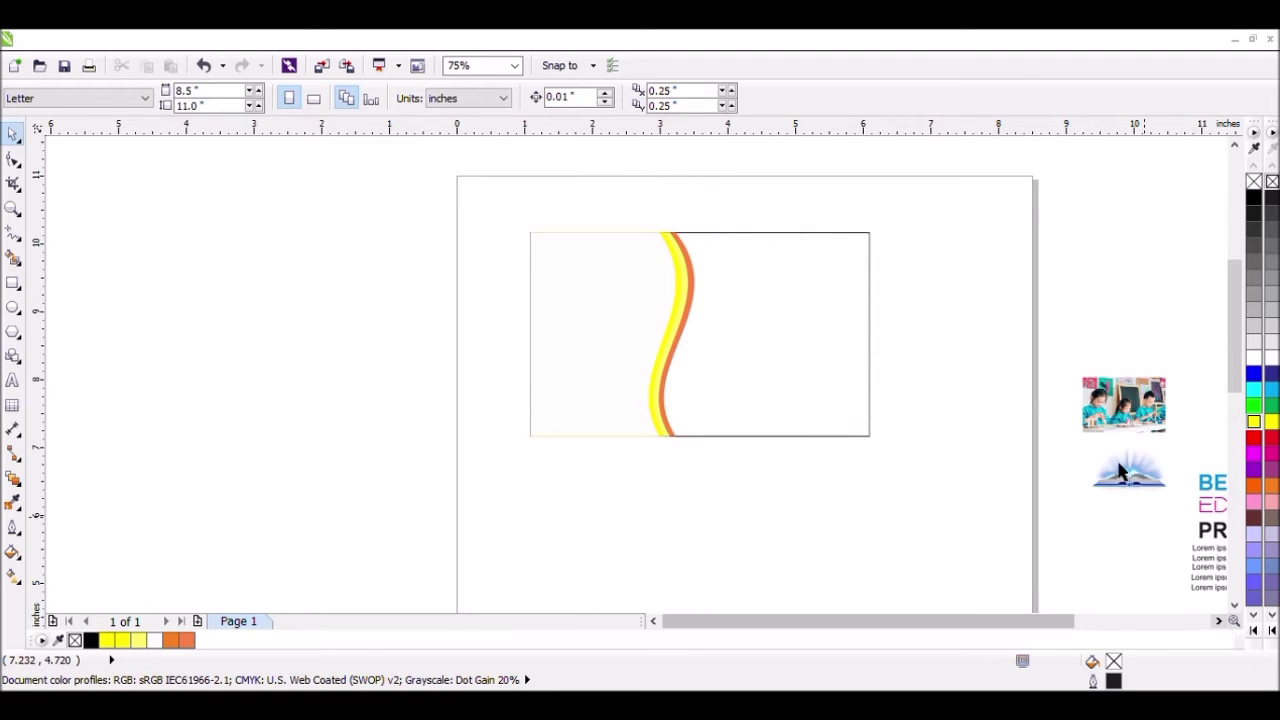
drag(1137, 418, 976, 421)
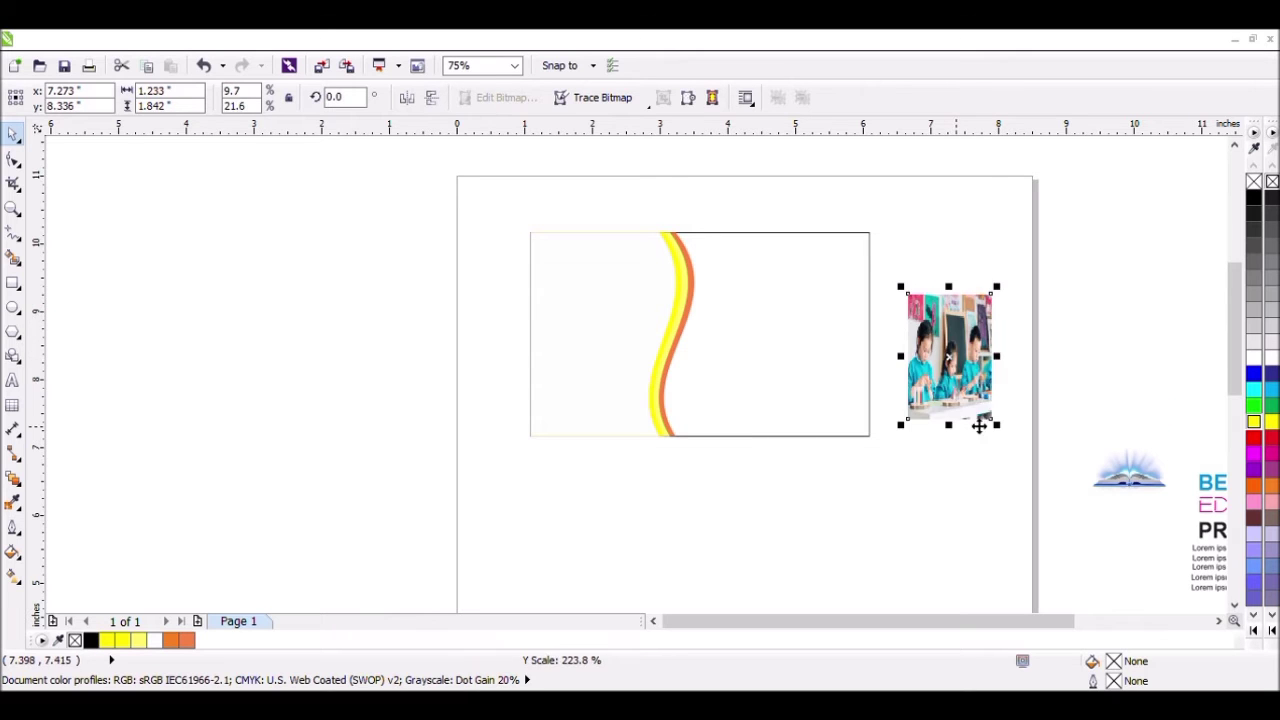
drag(997, 357, 637, 323)
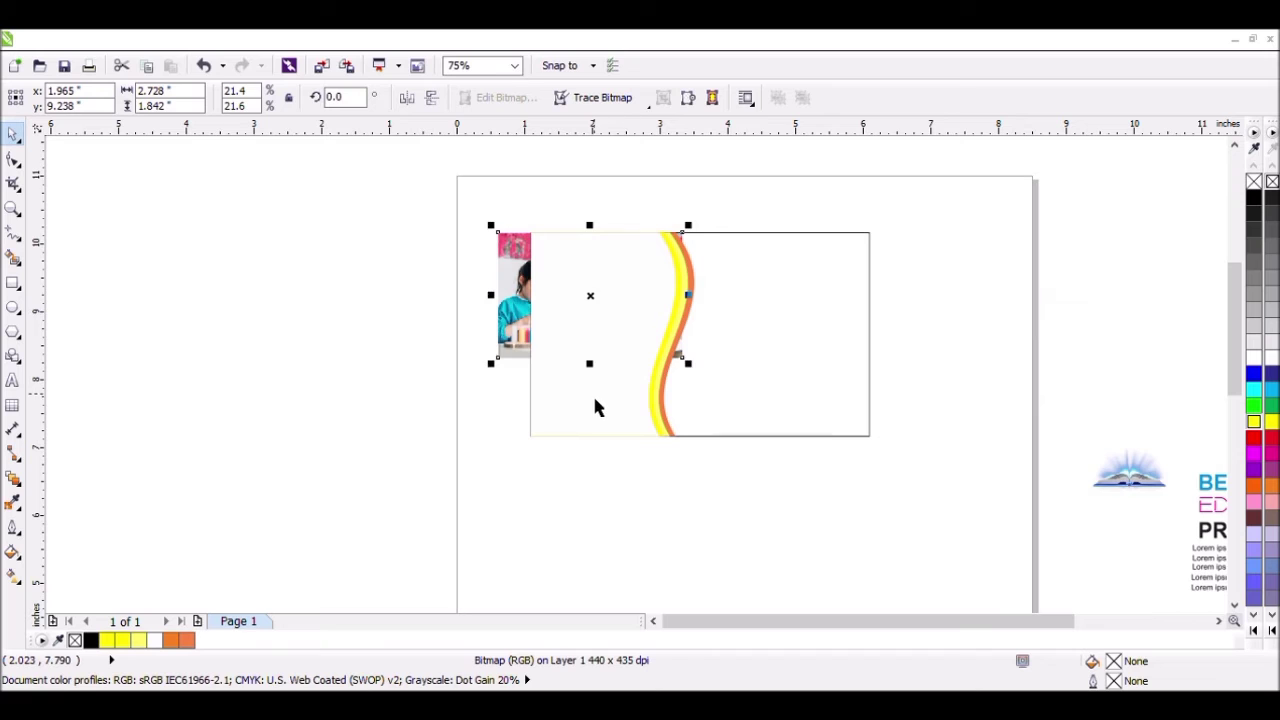
drag(590, 364, 605, 441)
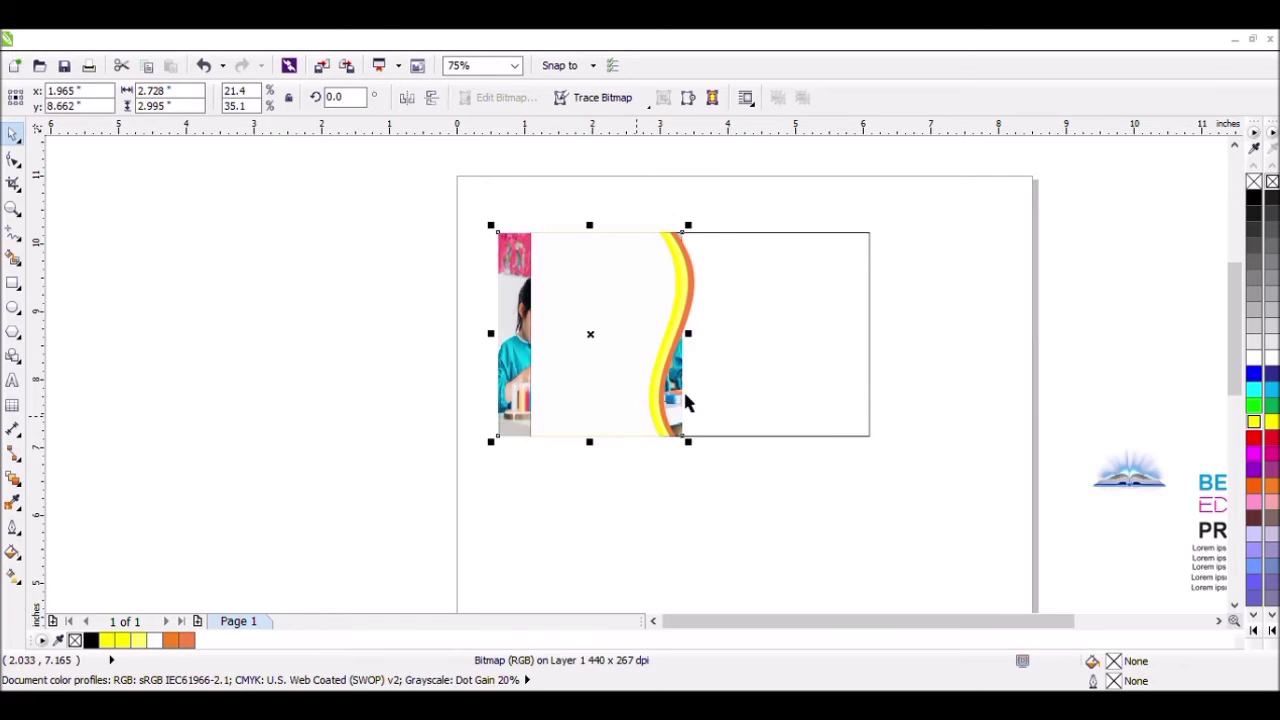
drag(688, 333, 714, 340)
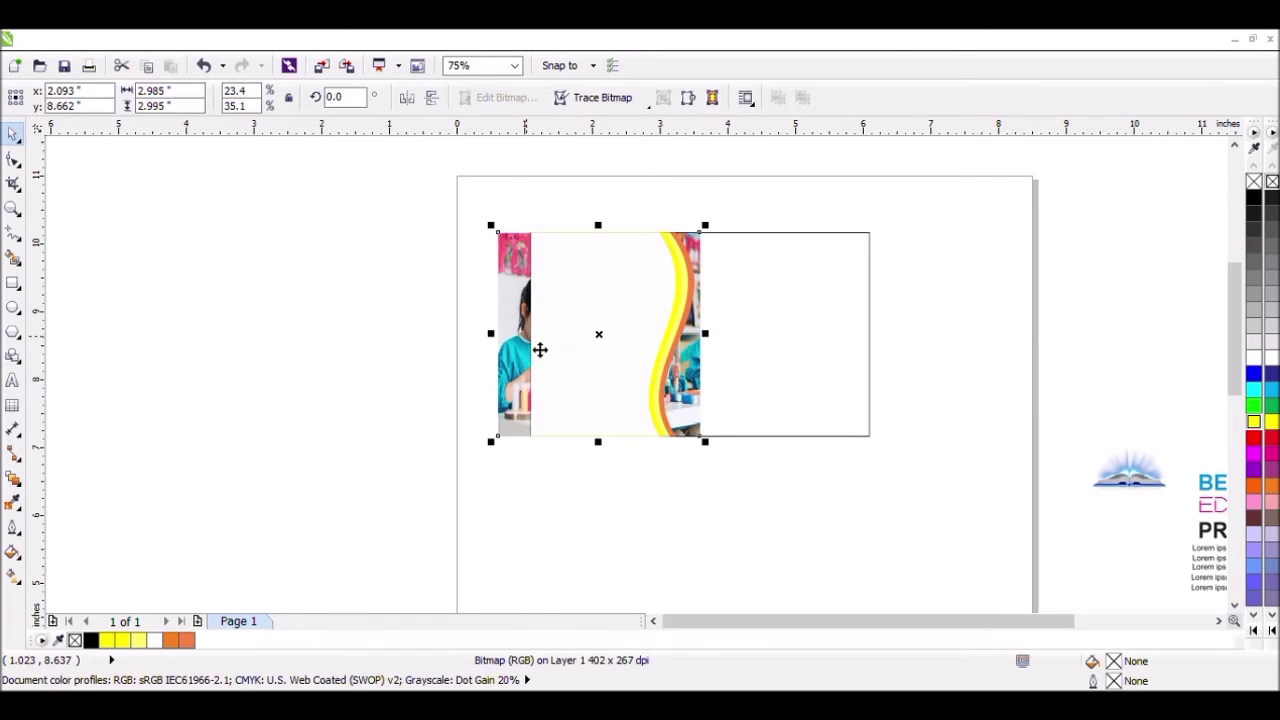
- Move the classroom photo off the card and PowerClip it inside the narrowest white S-edged shape
drag(491, 335, 245, 345)
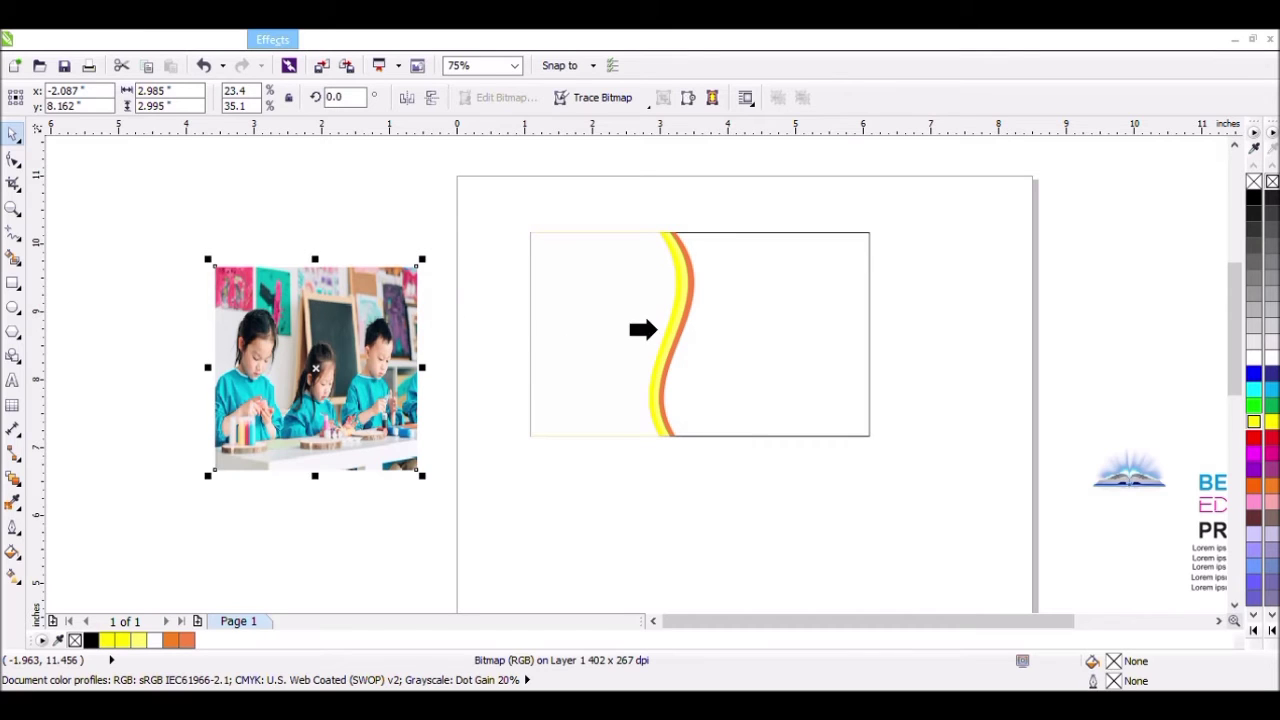
click(585, 320)
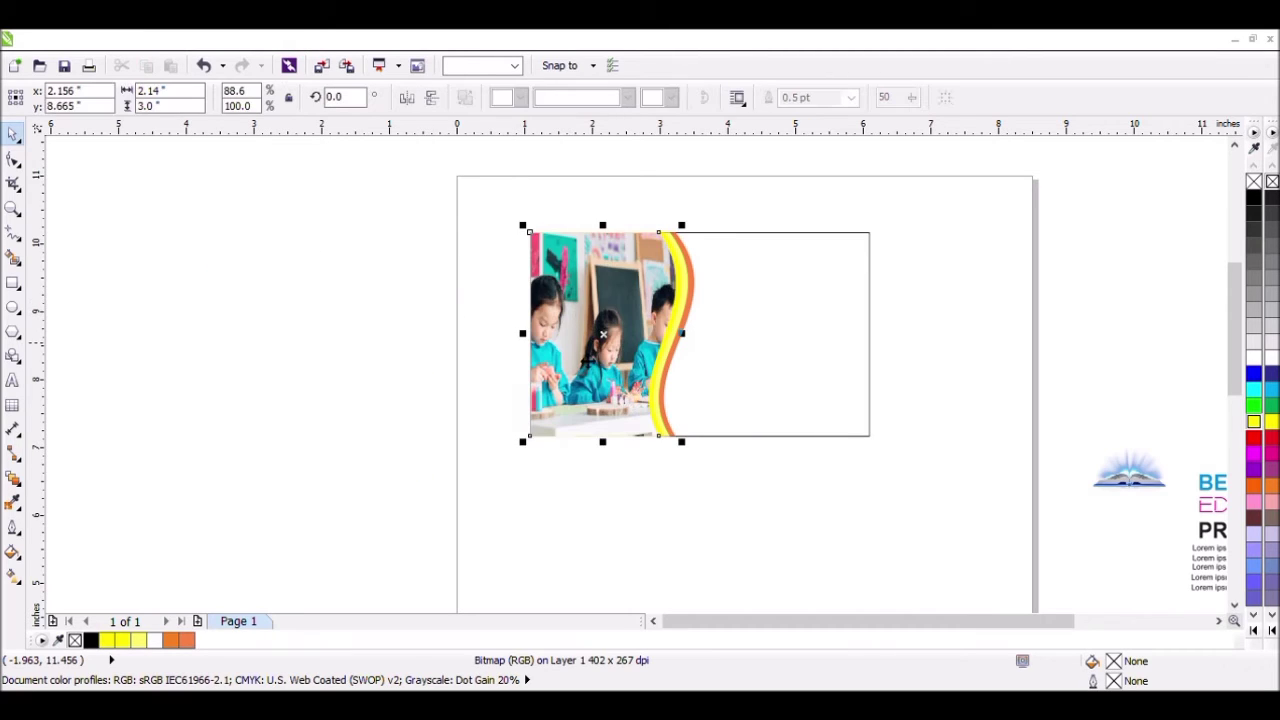
click(430, 308)
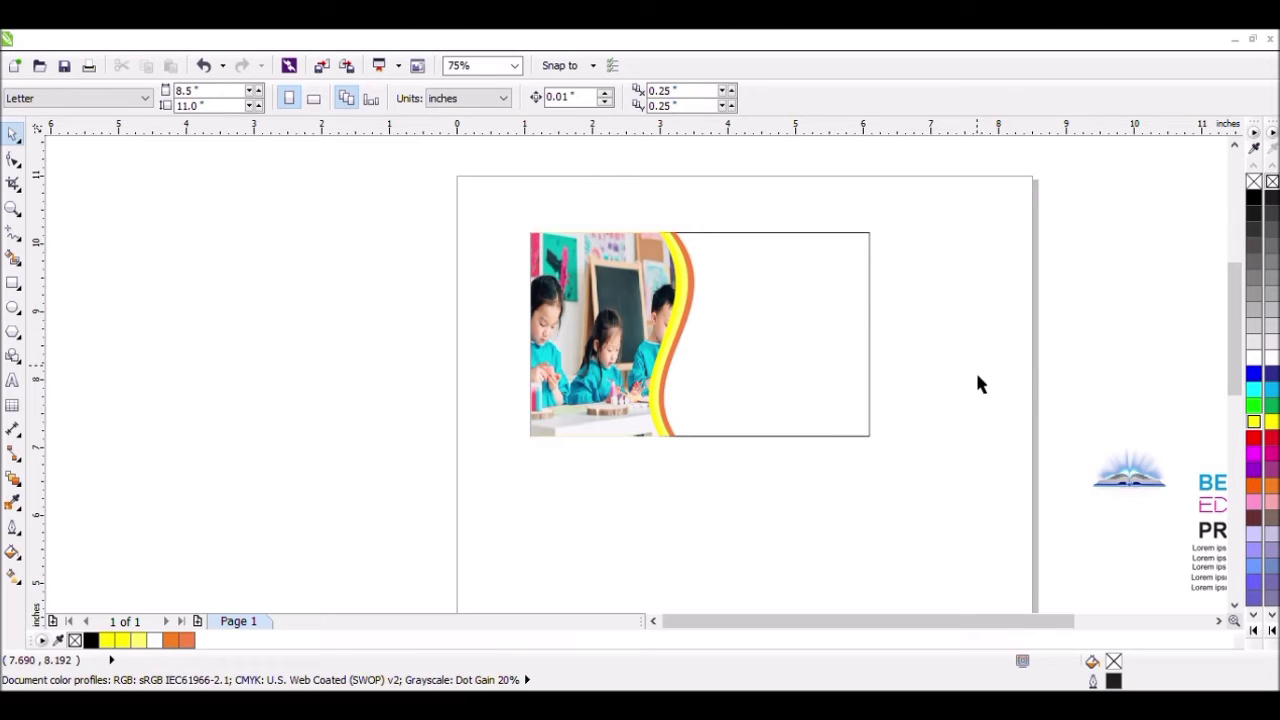
click(1218, 621)
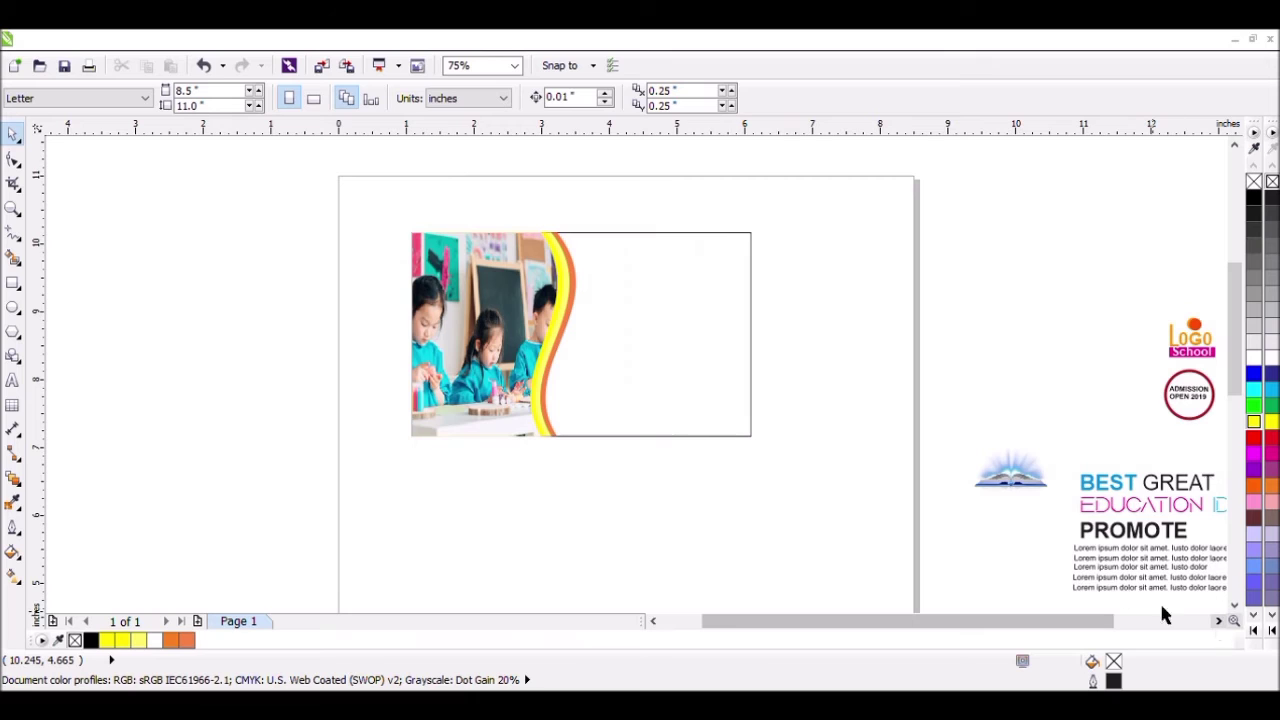
click(685, 384)
click(829, 279)
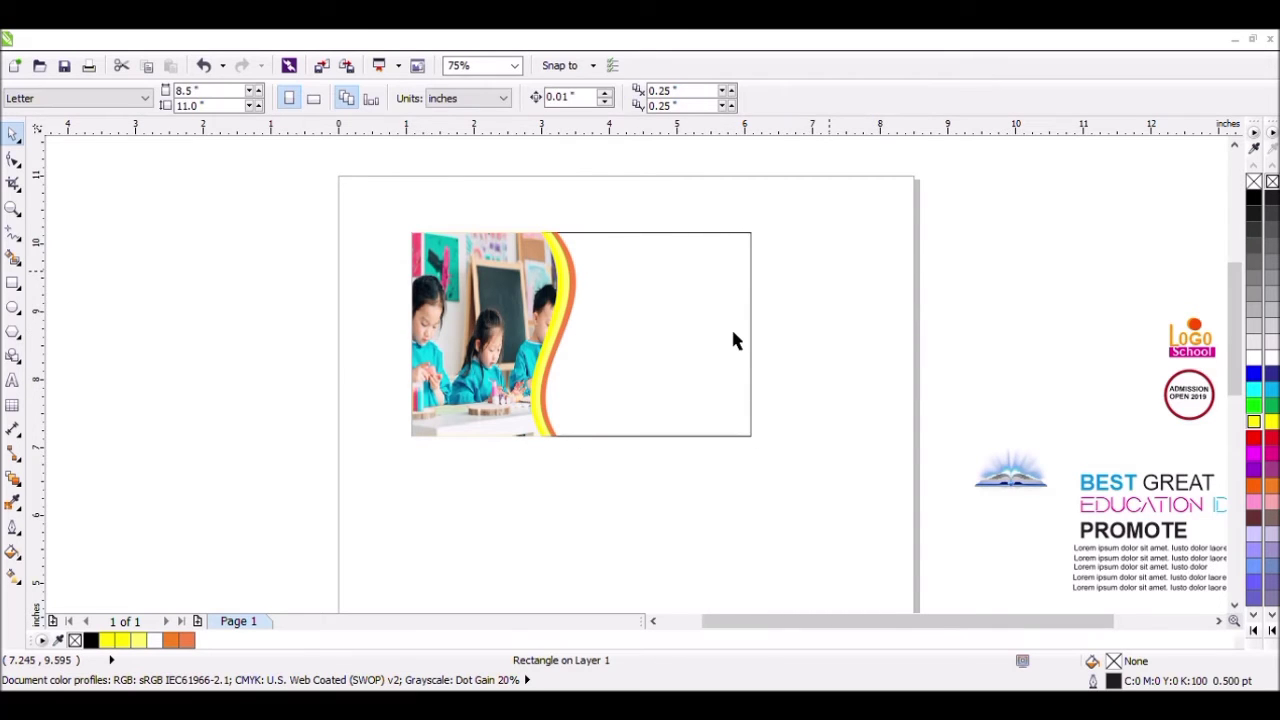
click(755, 346)
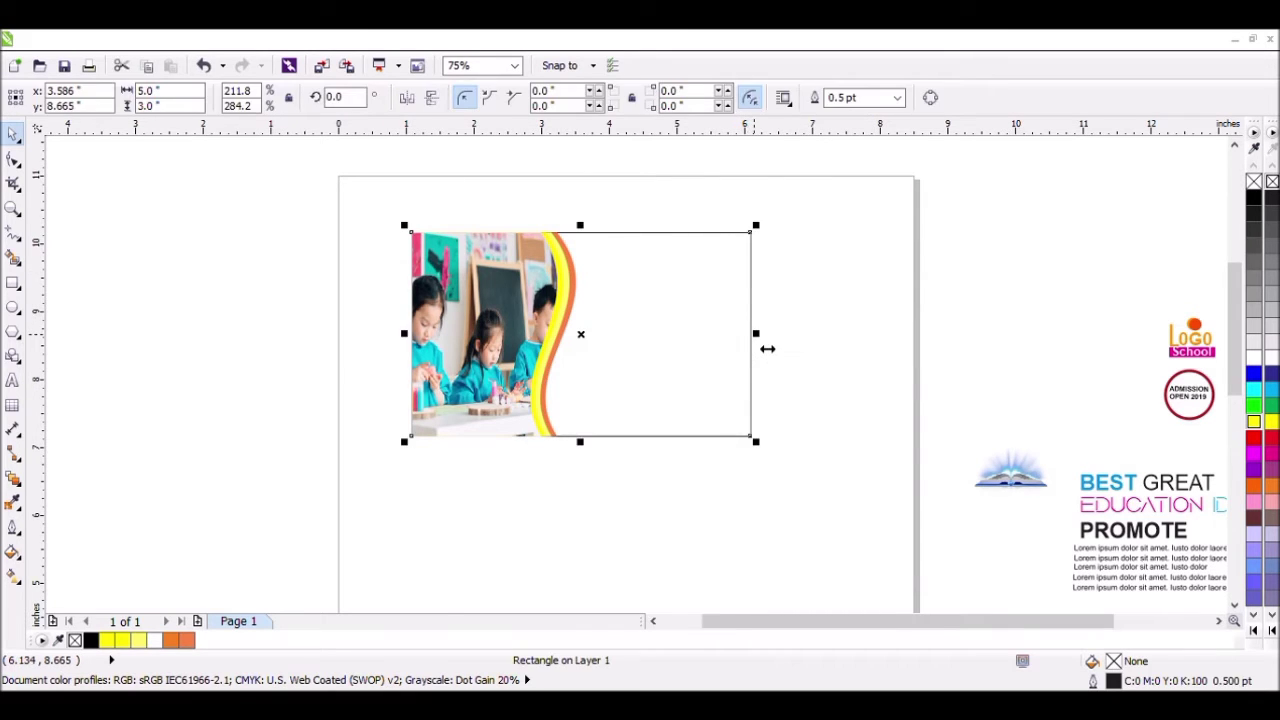
drag(767, 348, 687, 386)
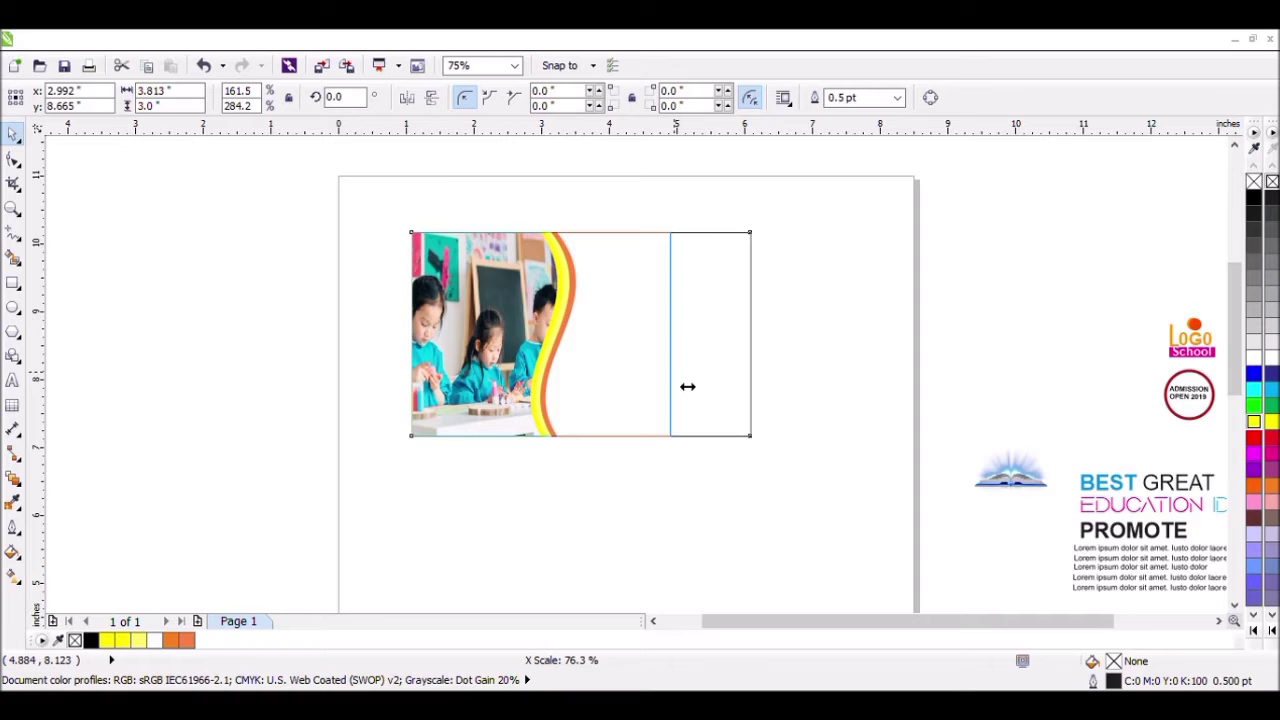
drag(687, 386, 678, 378)
key(ctrl+z)
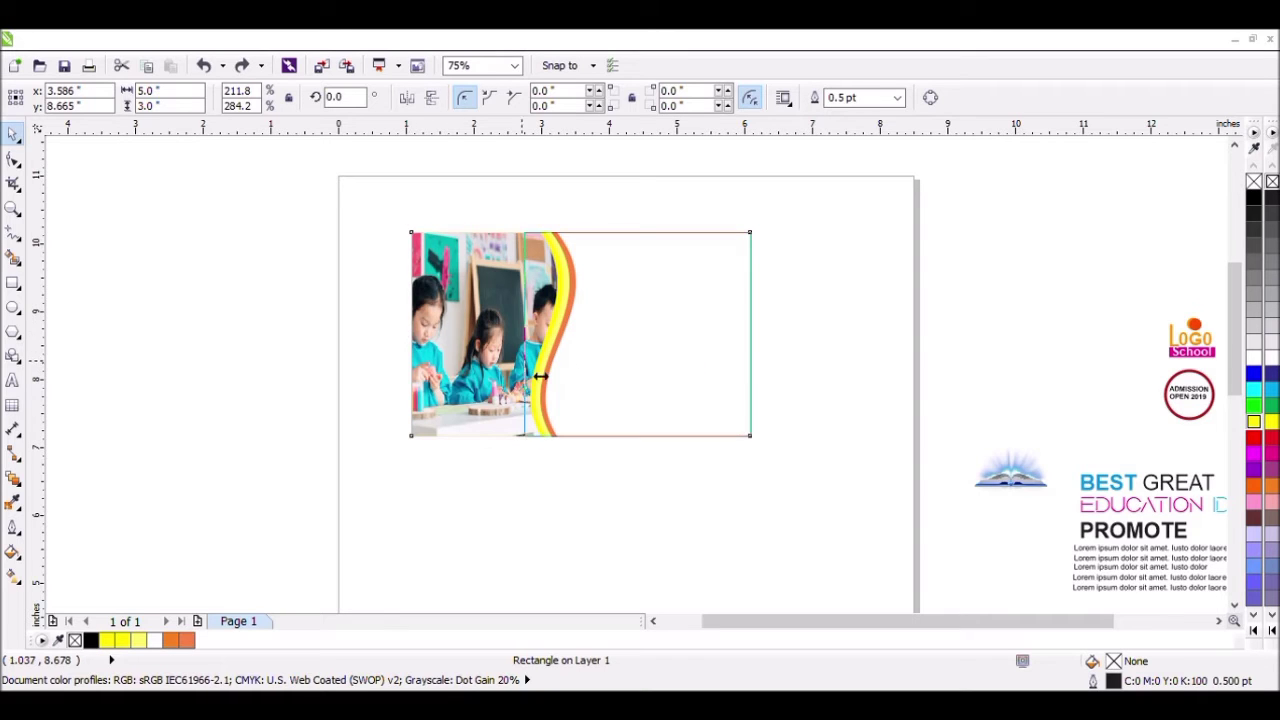
- Make a copy of the card rectangle narrowed from its left edge to about 2.535 inches wide, and convert the copy and its left edge to curves
drag(540, 376, 590, 389)
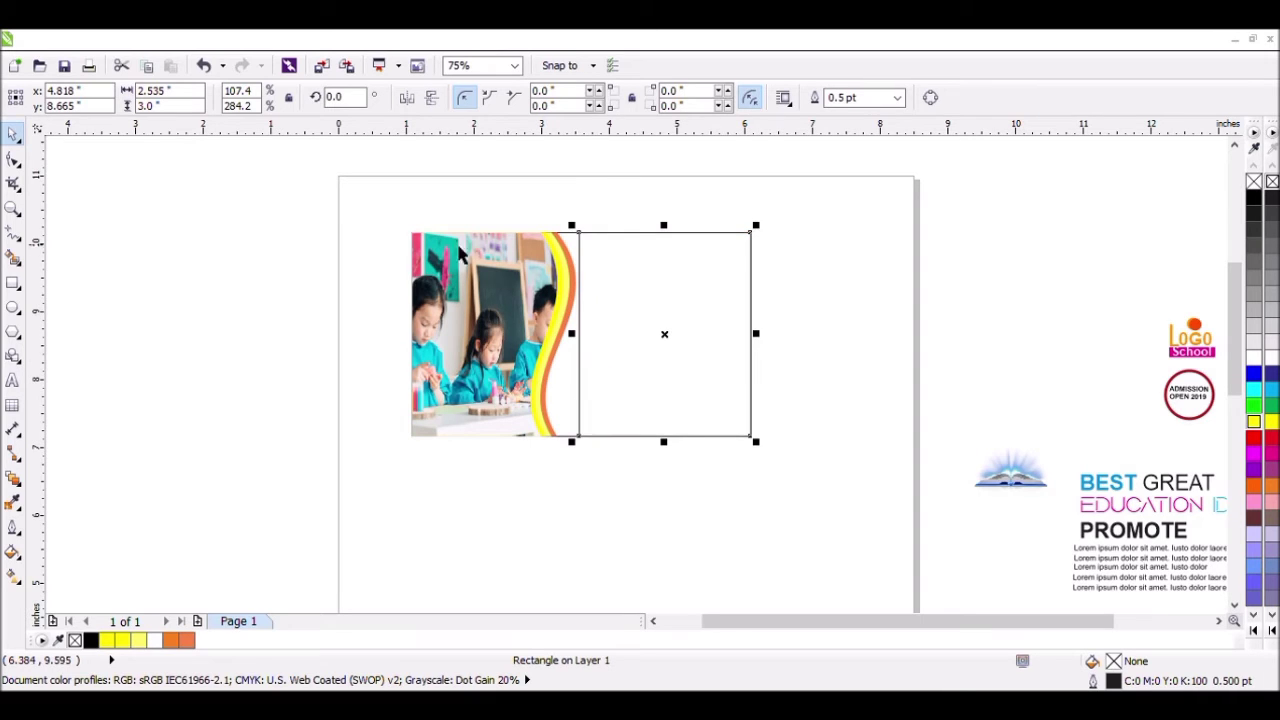
click(929, 100)
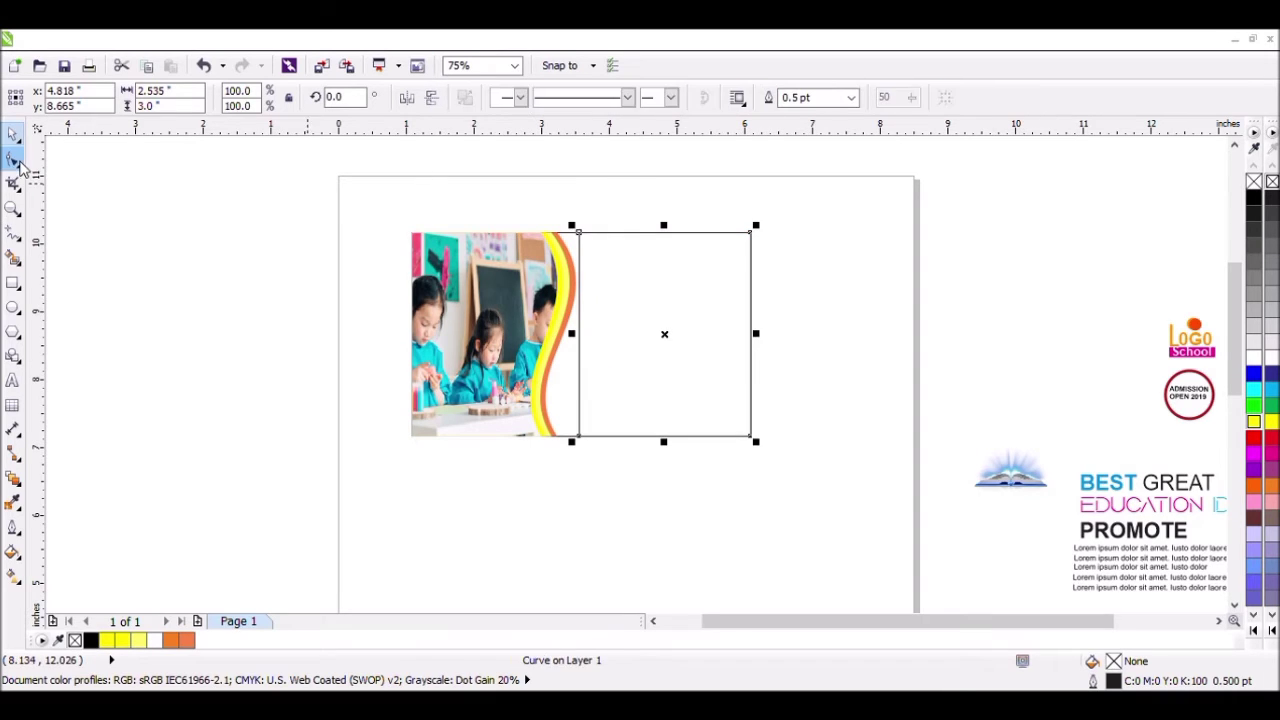
click(13, 158)
click(580, 349)
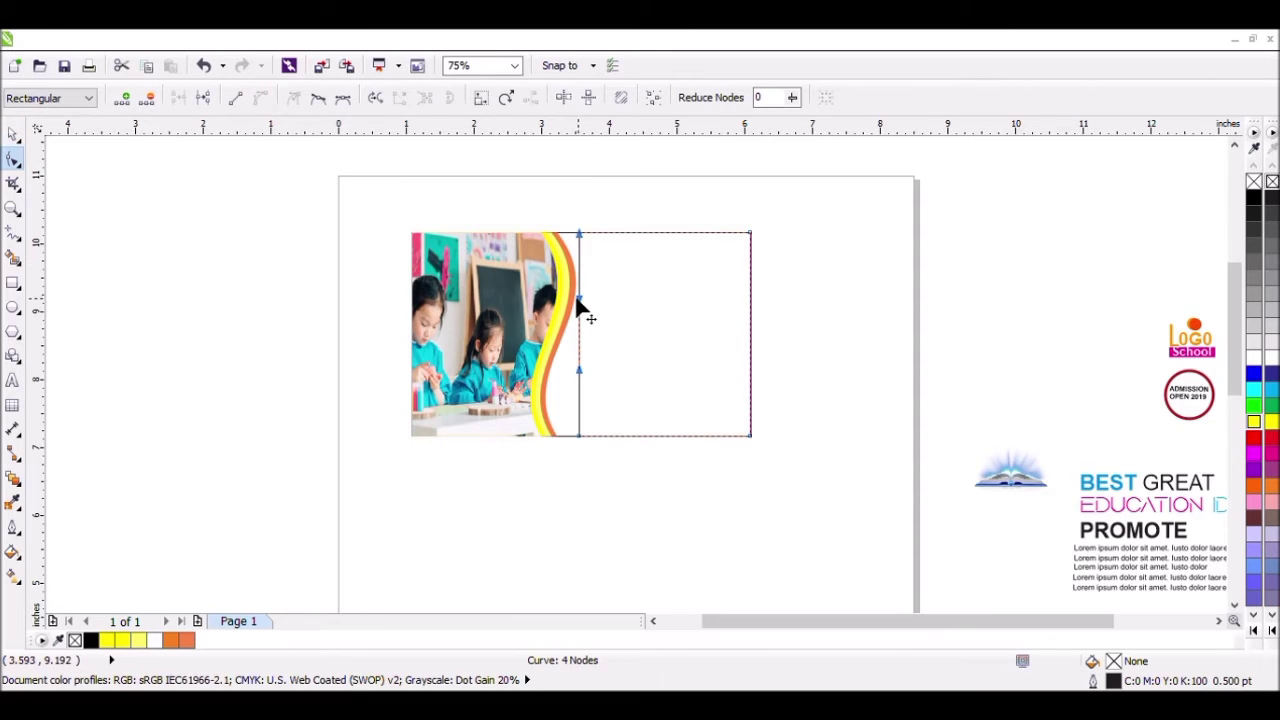
- Bend the narrowed copy's left edge into an S-shape and shift its two left corner nodes inward along the card's edges
drag(580, 303, 731, 340)
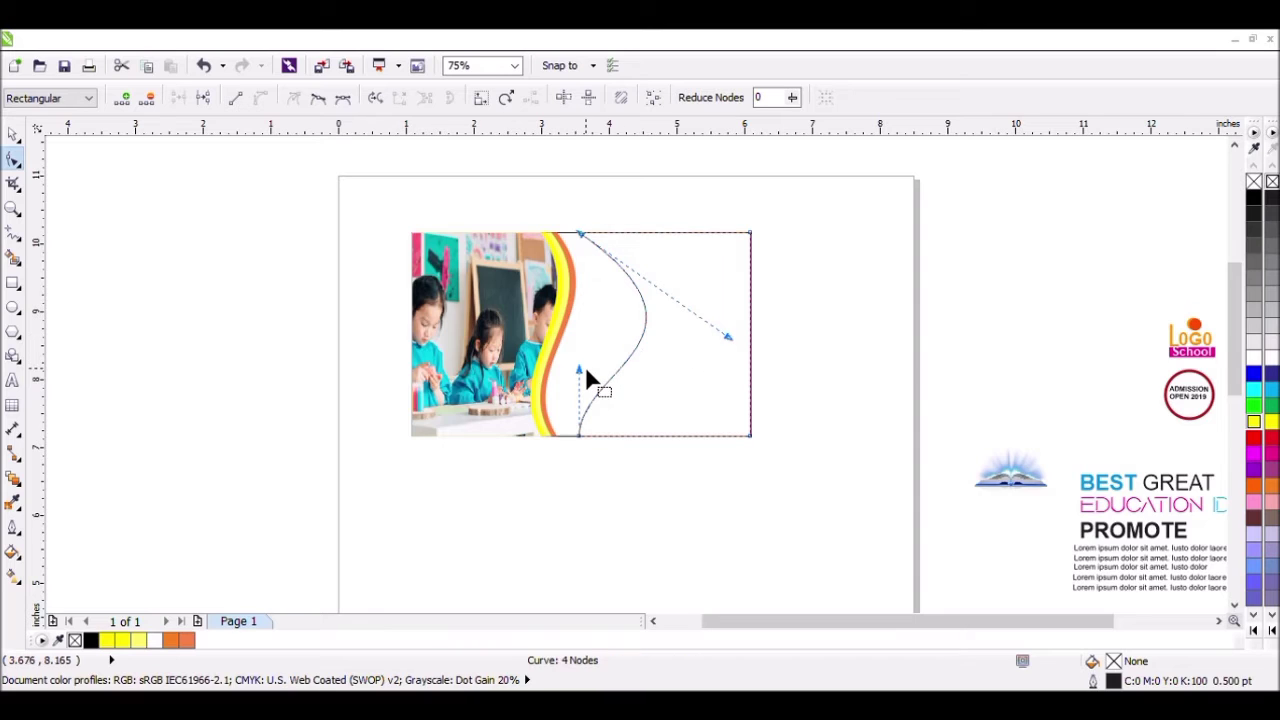
mouse_move(580, 371)
mouse_down()
mouse_move(620, 386)
mouse_move(551, 366)
mouse_move(576, 377)
mouse_up()
drag(580, 437, 660, 438)
drag(579, 234, 614, 234)
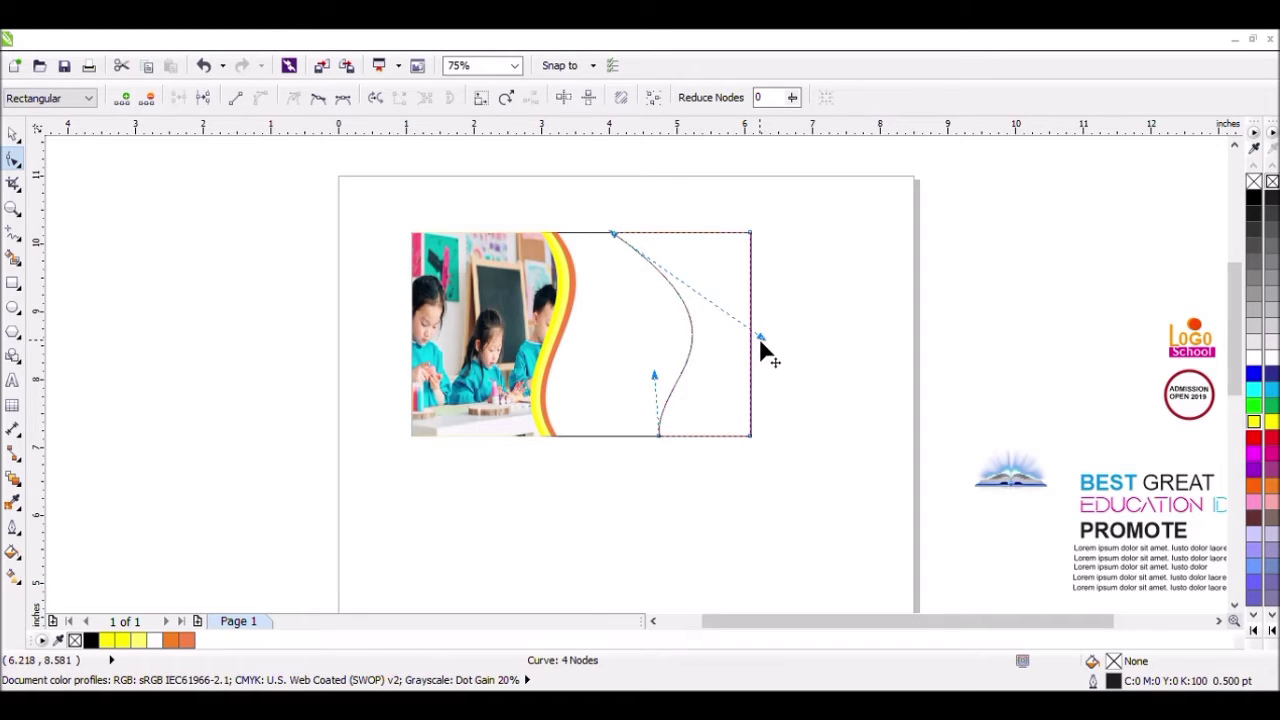
- Refine the S-curve with a gentler bulge and move its top node further right, leaving the shape about 1.701 inches wide
drag(763, 338, 700, 342)
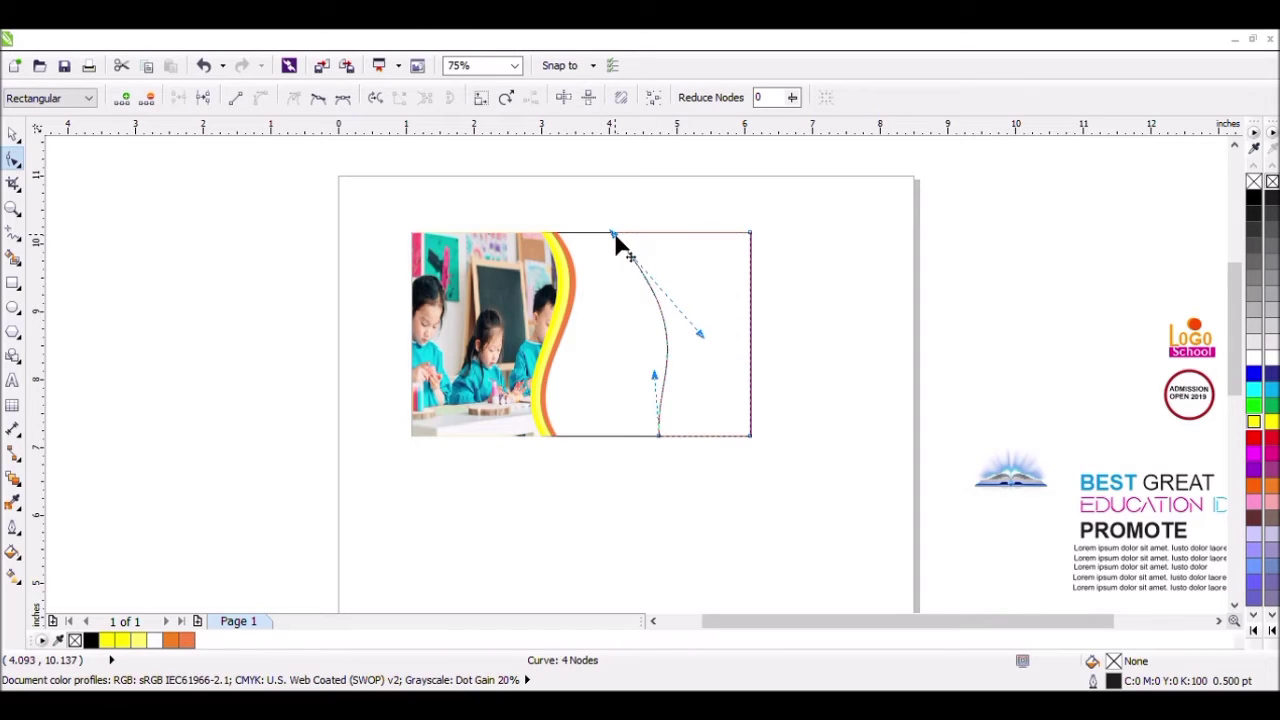
drag(614, 235, 636, 234)
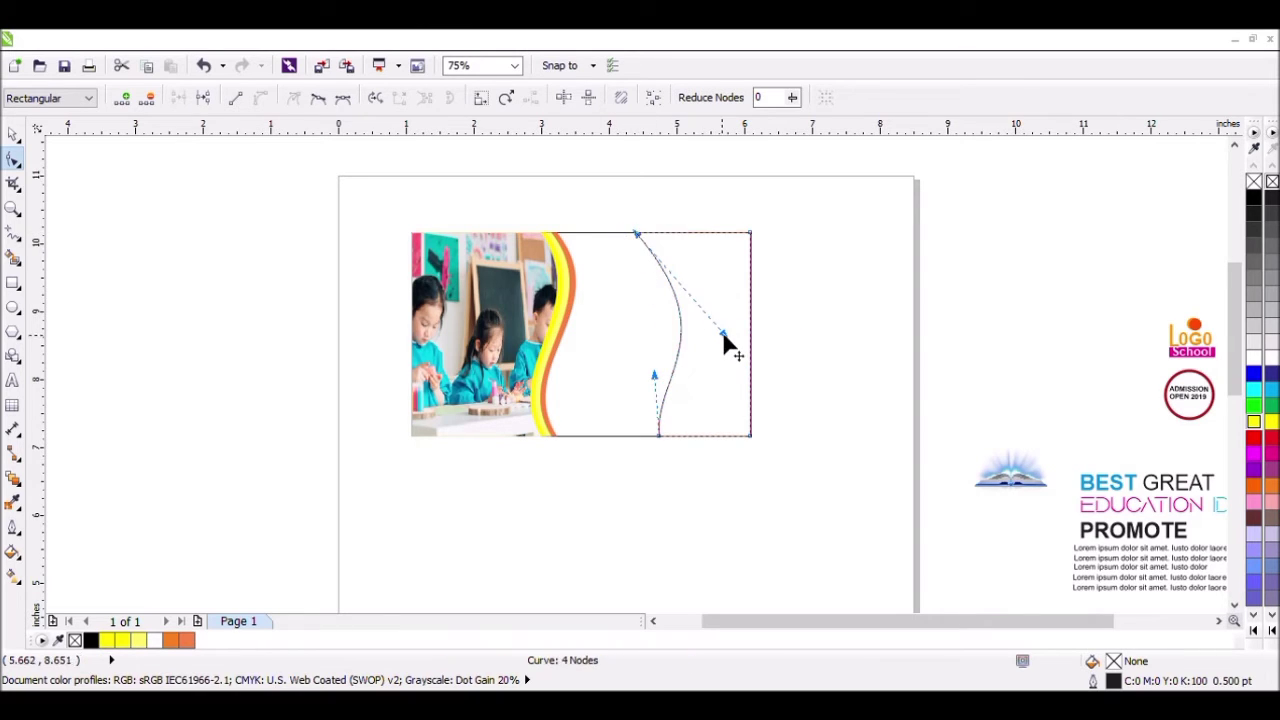
drag(725, 338, 680, 316)
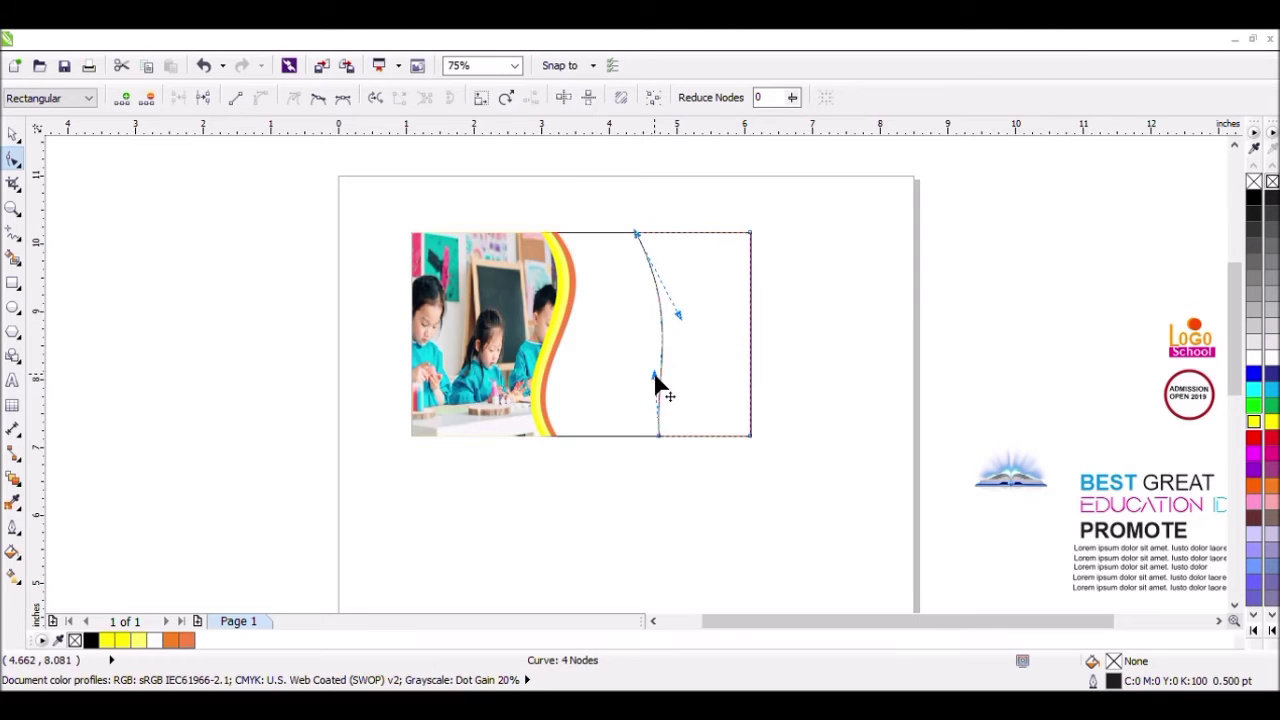
drag(655, 380, 609, 389)
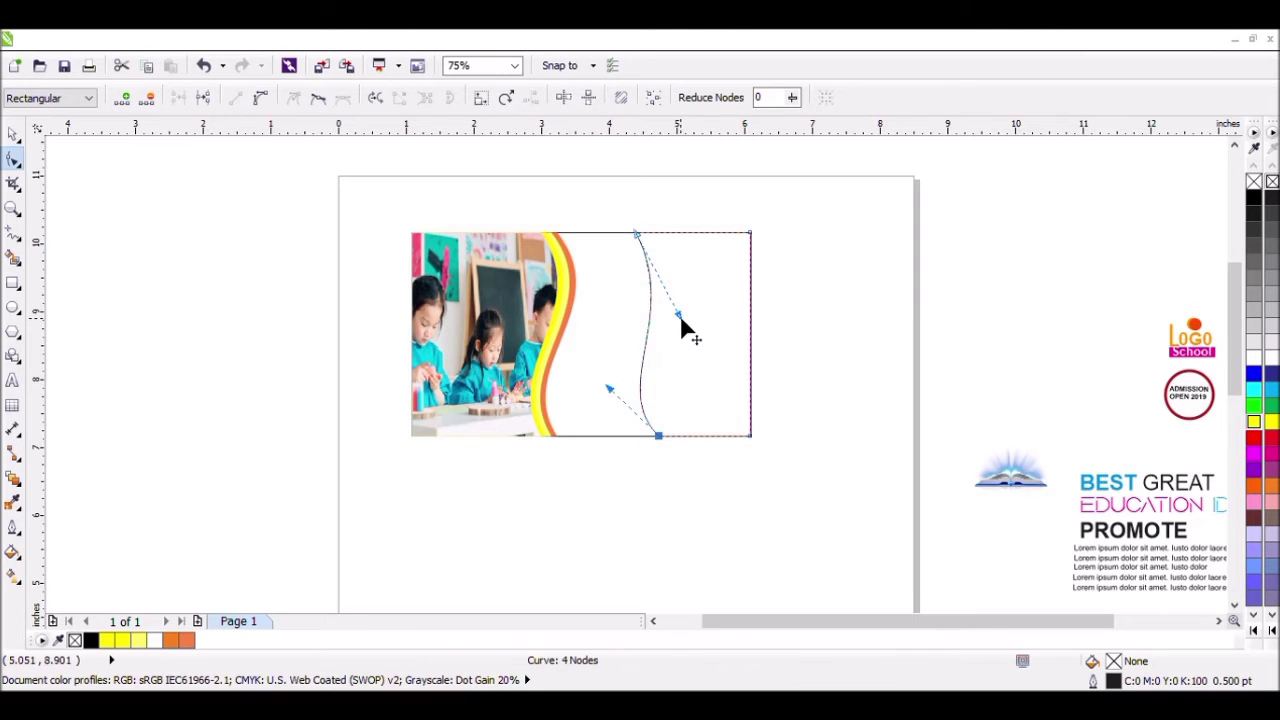
drag(684, 321, 708, 334)
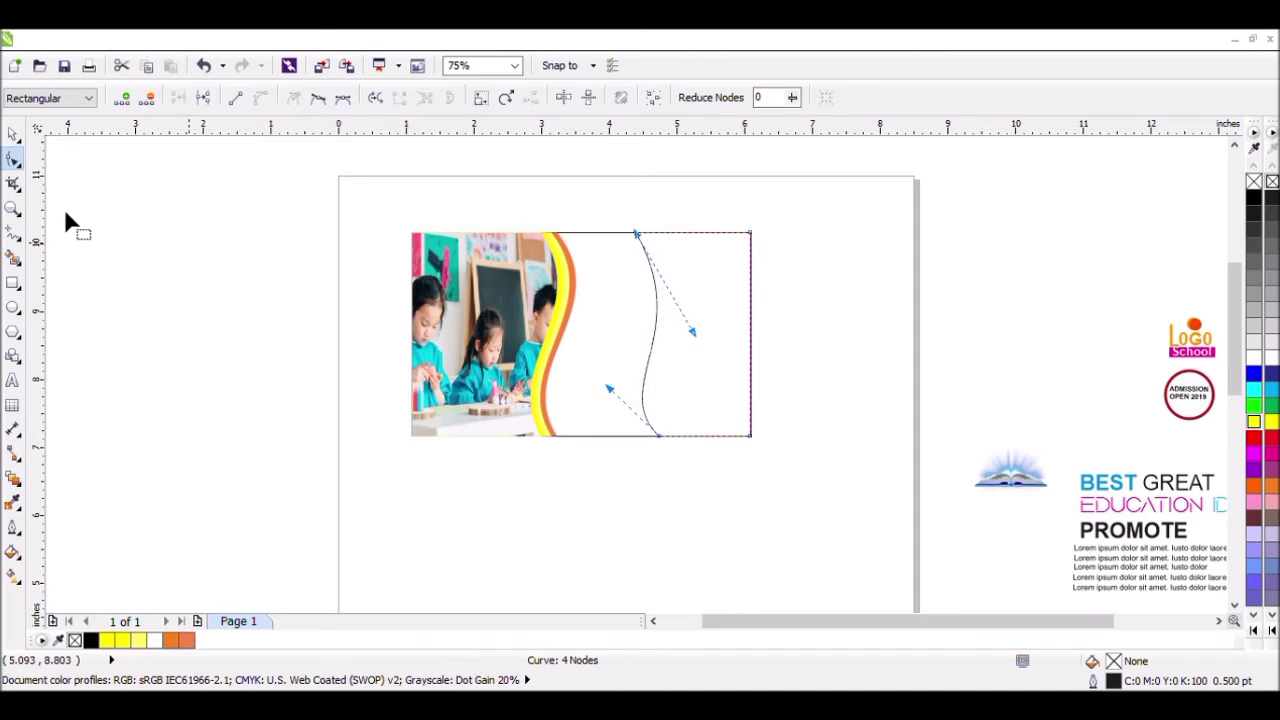
click(13, 136)
click(728, 349)
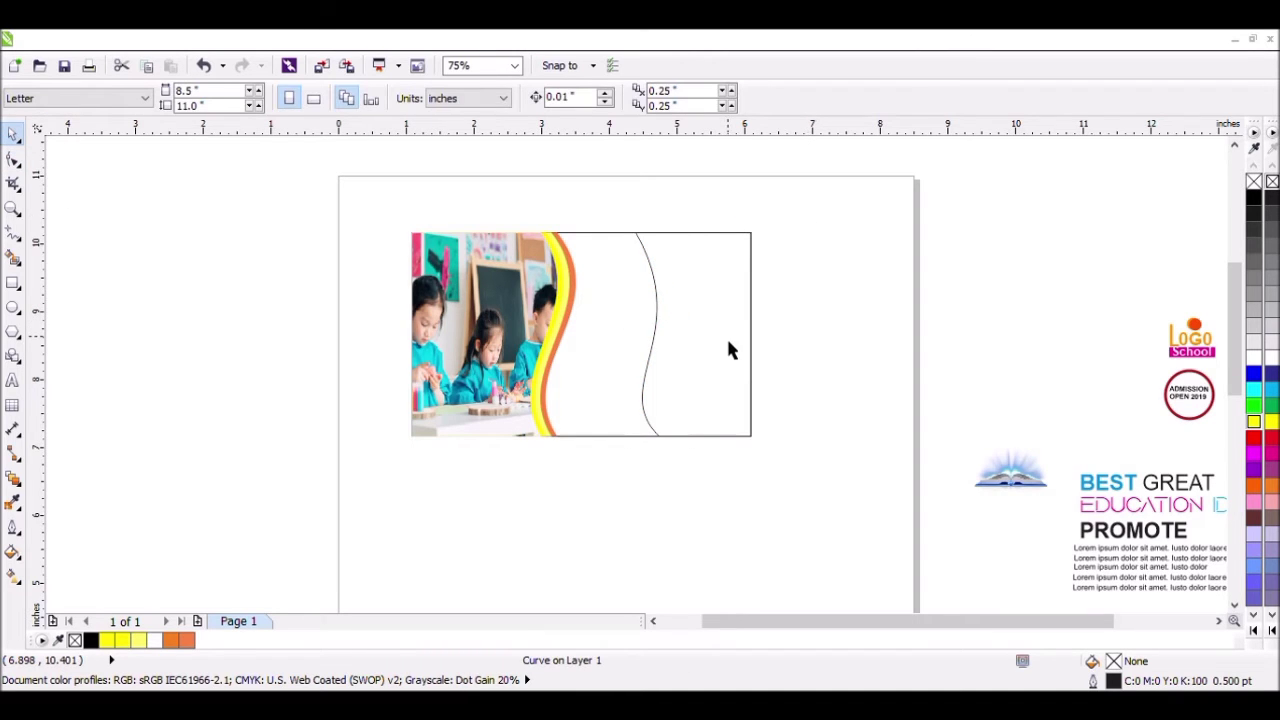
- Fill the S-edged shape at the card's right end with yellow (C:0 M:0 Y:100 K:0)
click(751, 349)
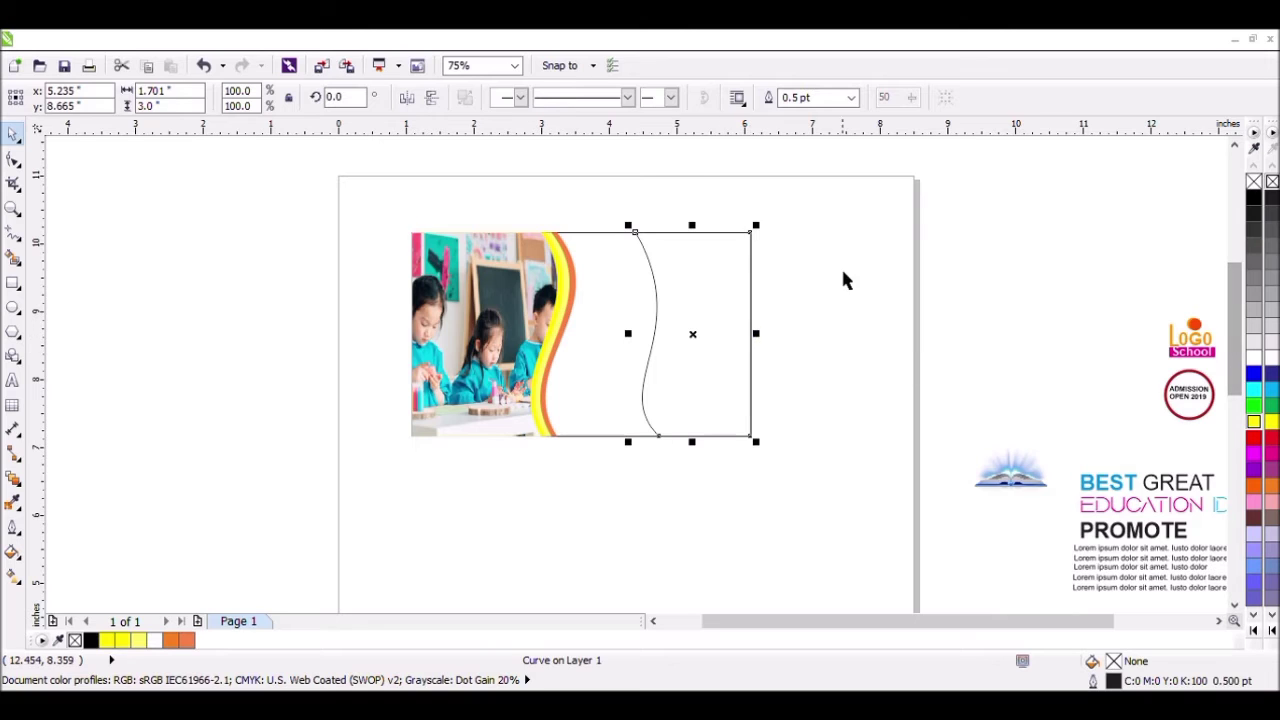
click(691, 340)
click(687, 347)
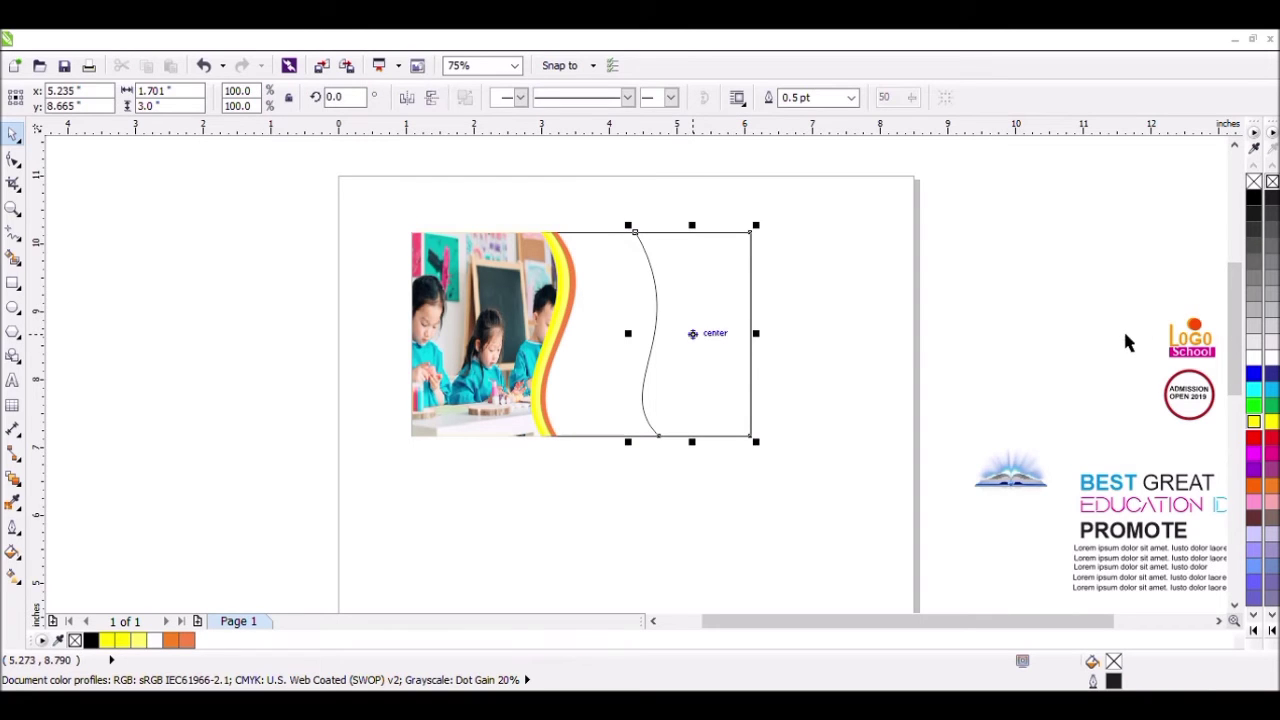
click(1271, 424)
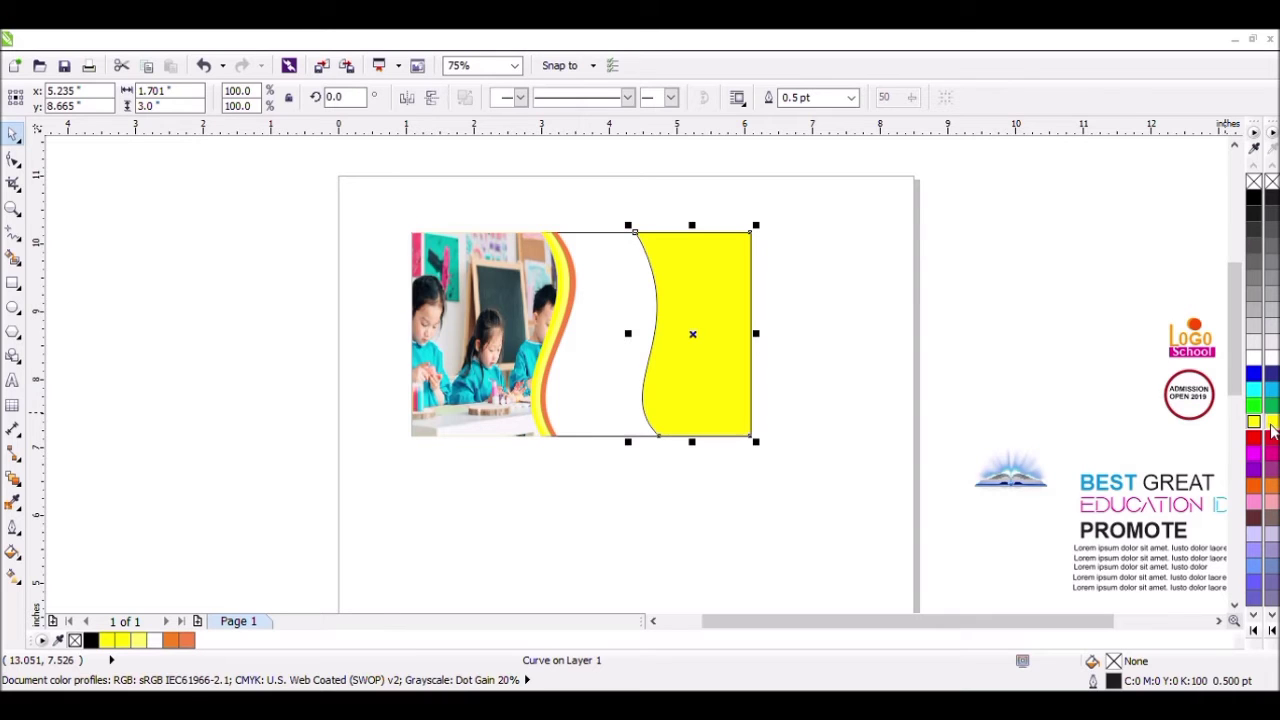
click(863, 303)
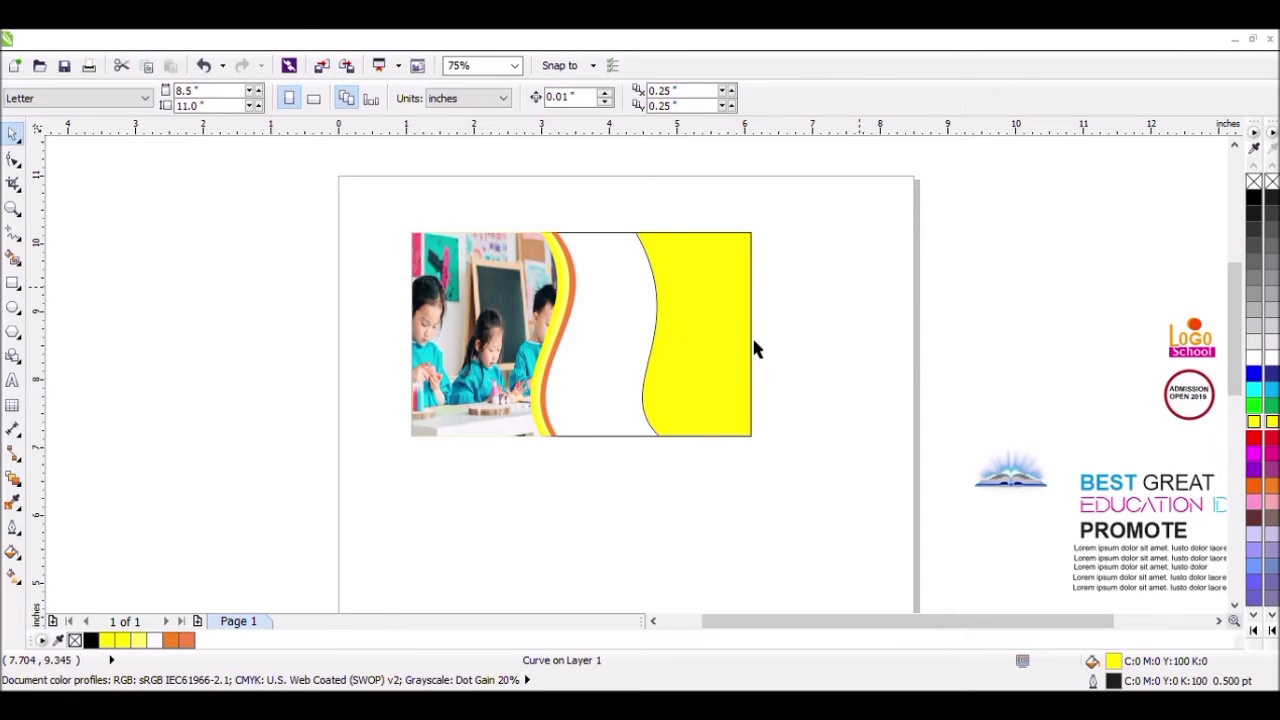
click(997, 328)
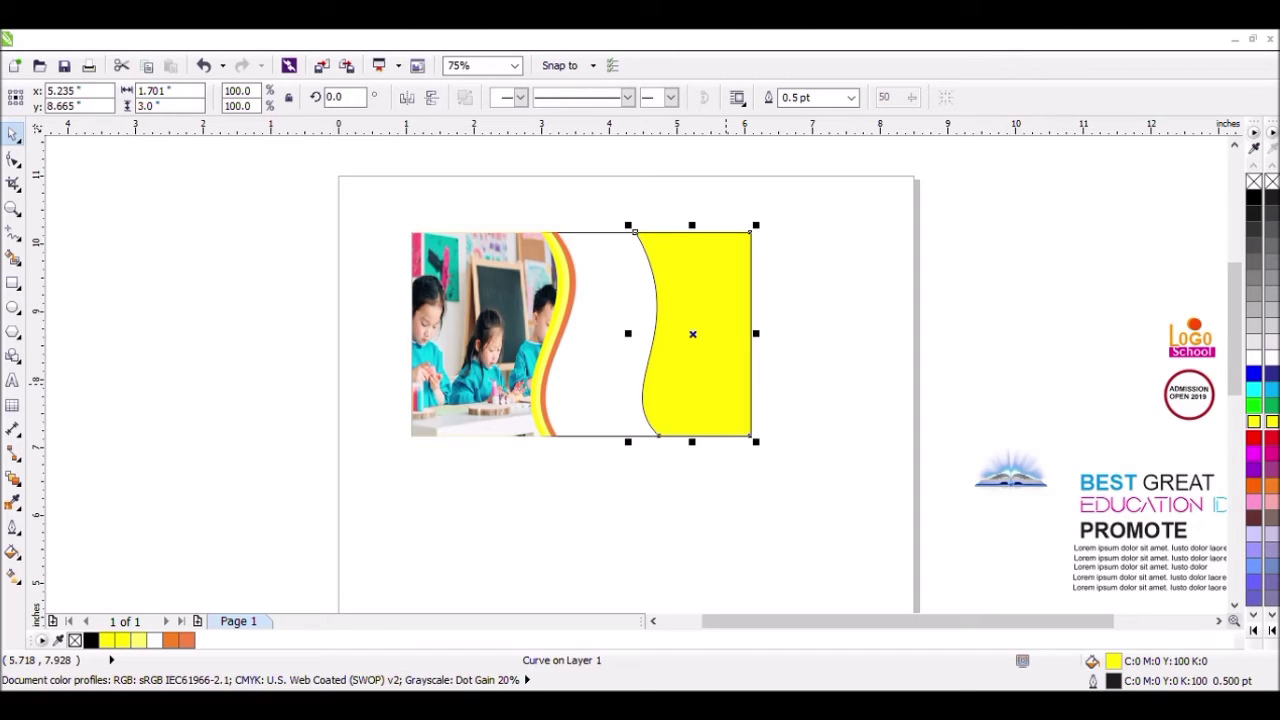
- Change the S-edged right panel's fill to light yellow (C:0 M:0 Y:40 K:0) and remove its outline
click(762, 434)
click(832, 331)
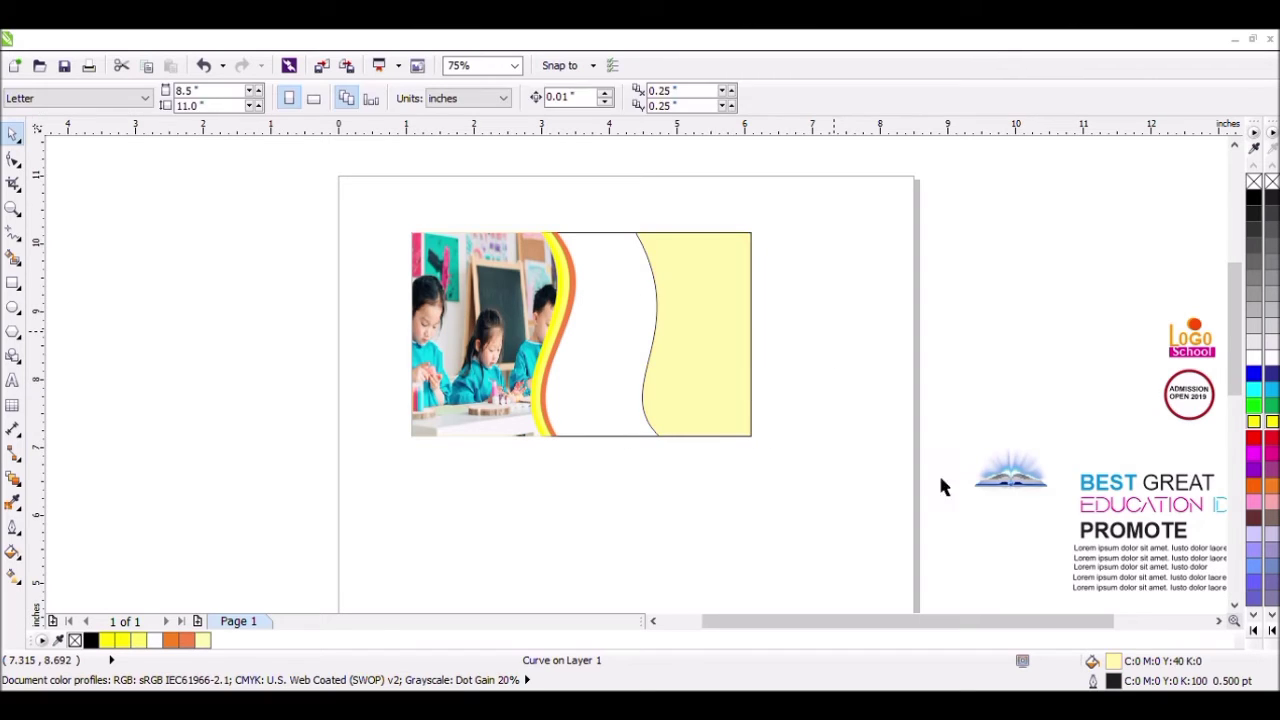
right_click(1271, 181)
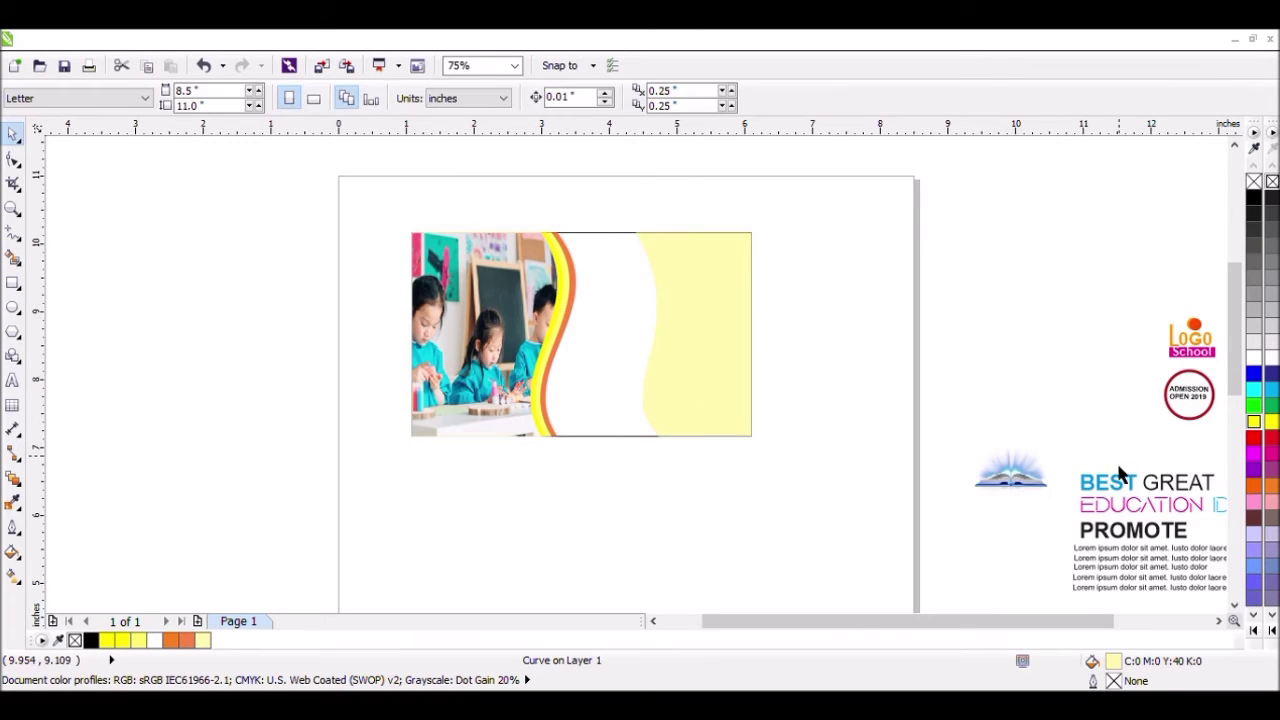
click(1218, 408)
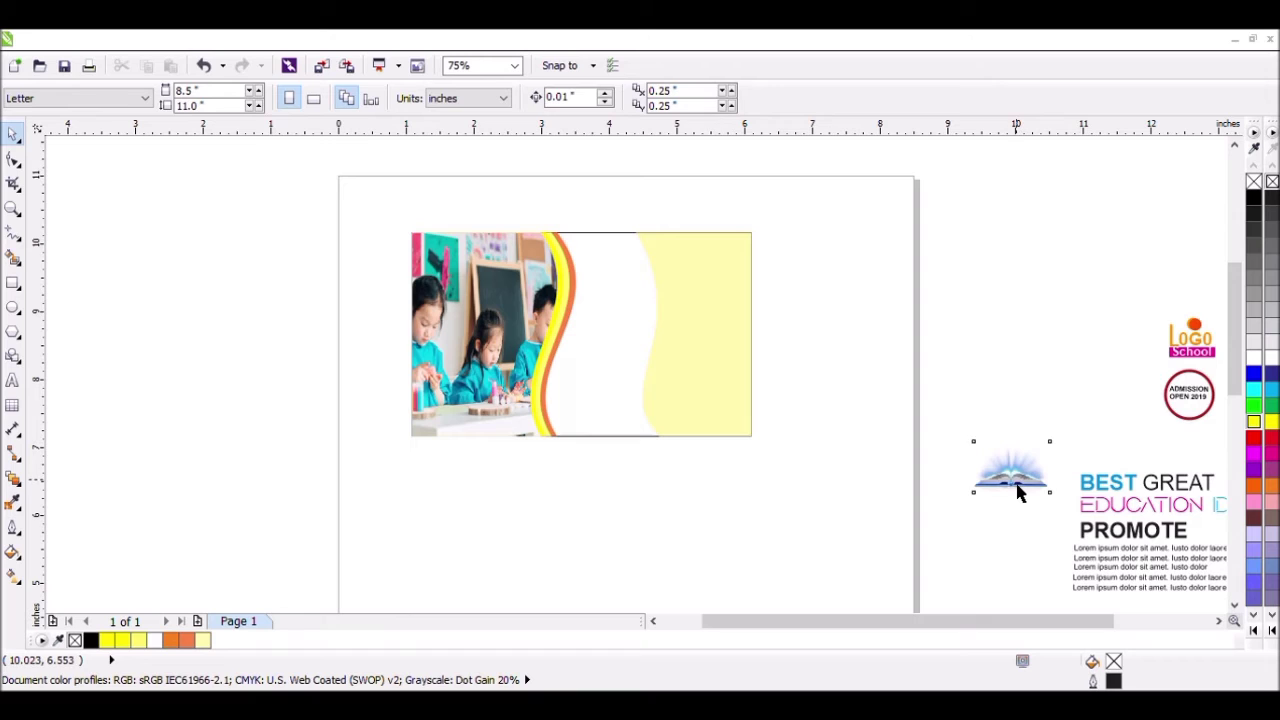
drag(1018, 492, 624, 356)
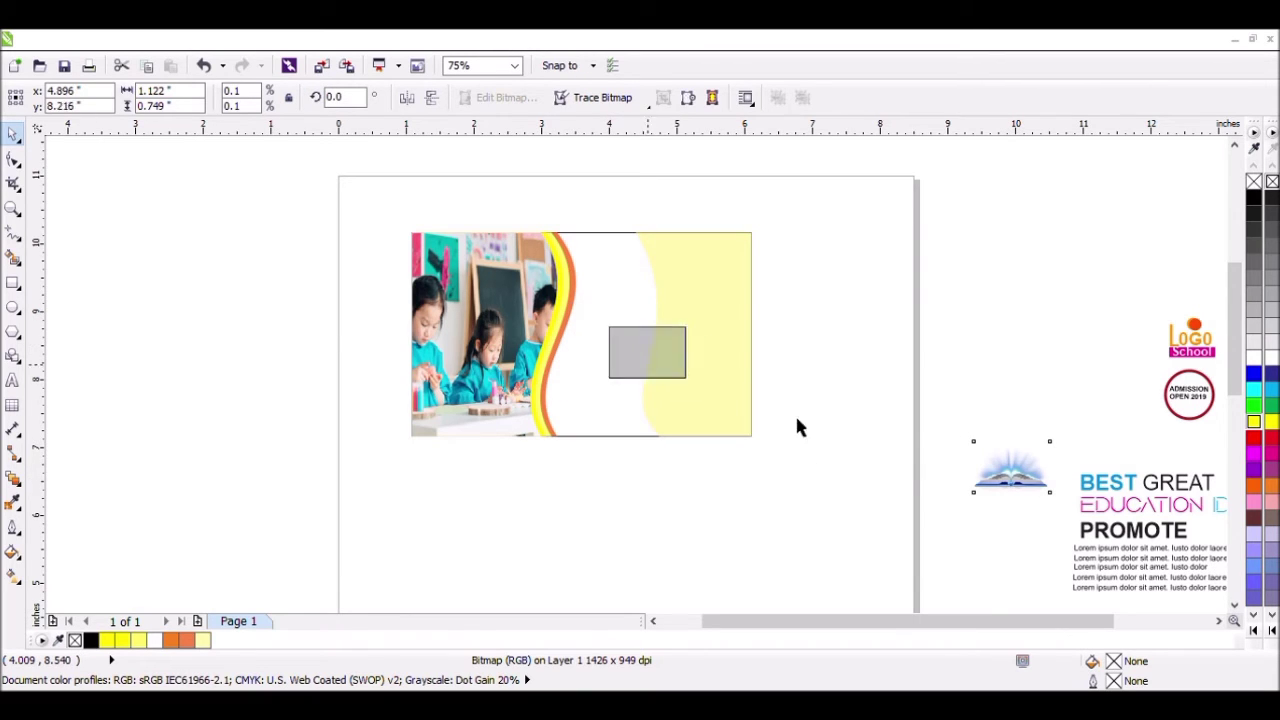
click(780, 427)
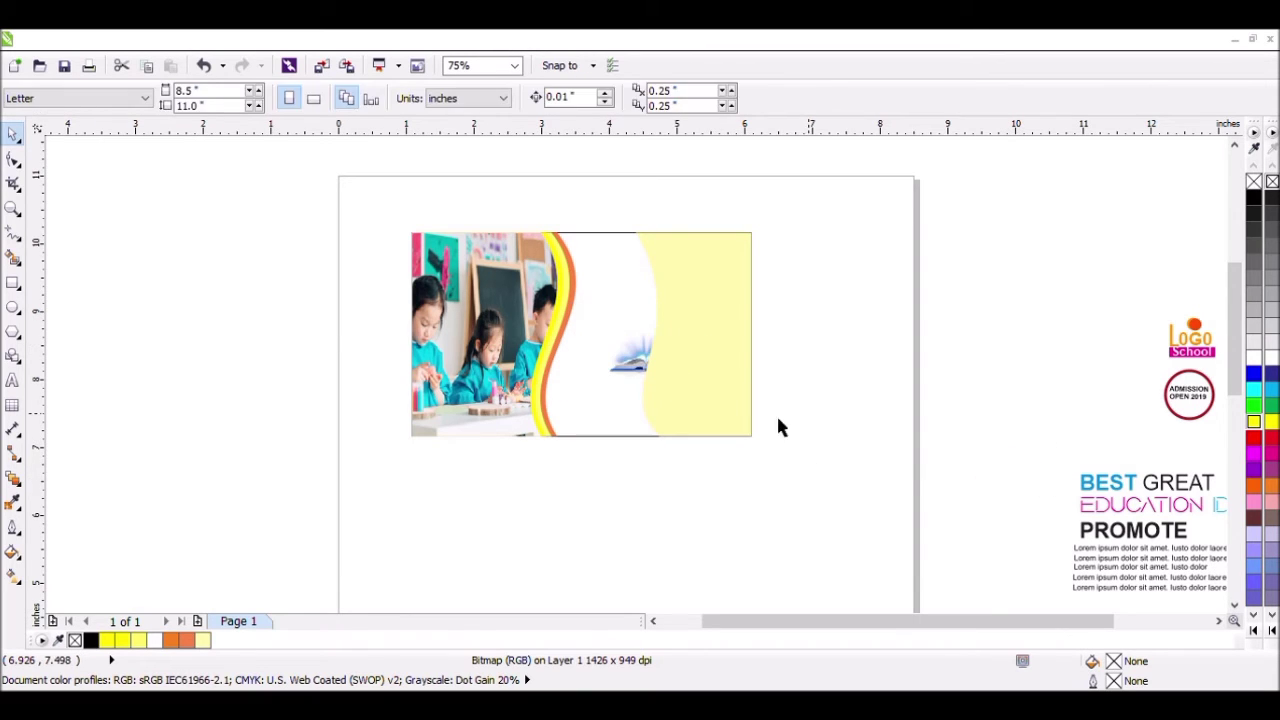
click(633, 372)
key(ctrl+z)
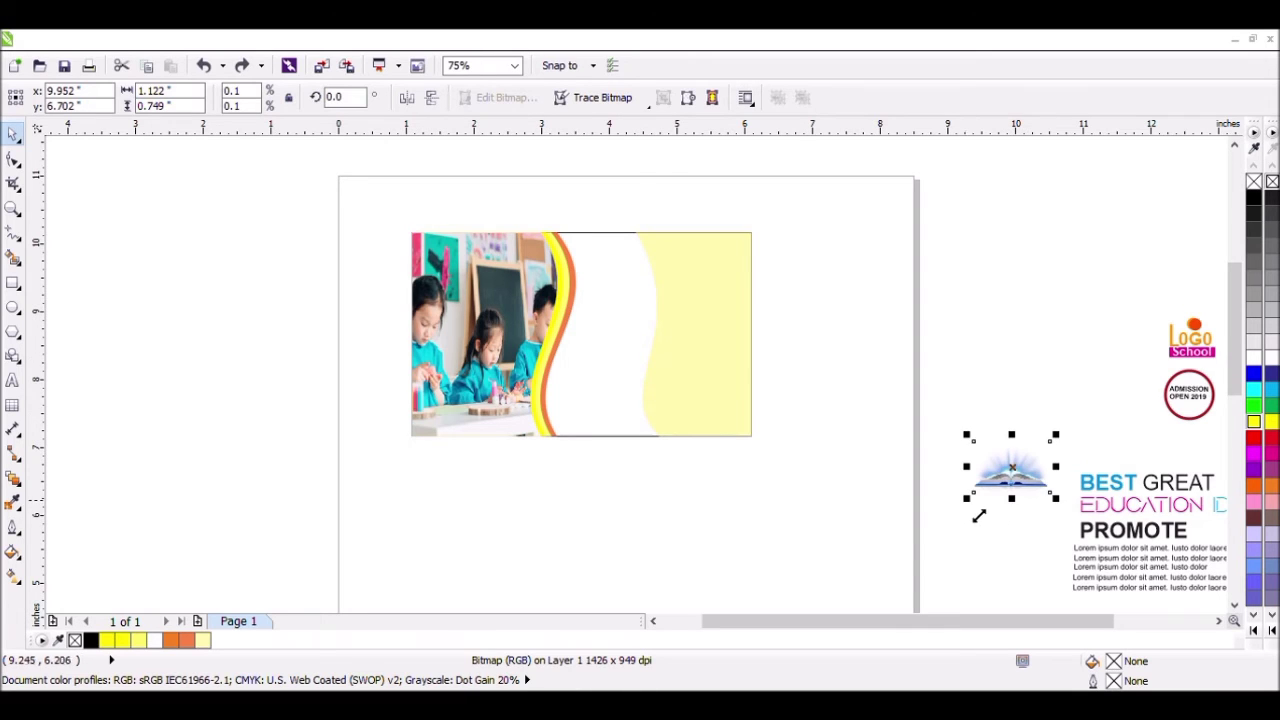
- Enlarge the open-book picture to about 2.864 × 1.912 inches beside the card, and fill the card rectangle with white
drag(978, 515, 737, 594)
drag(988, 542, 955, 400)
click(617, 379)
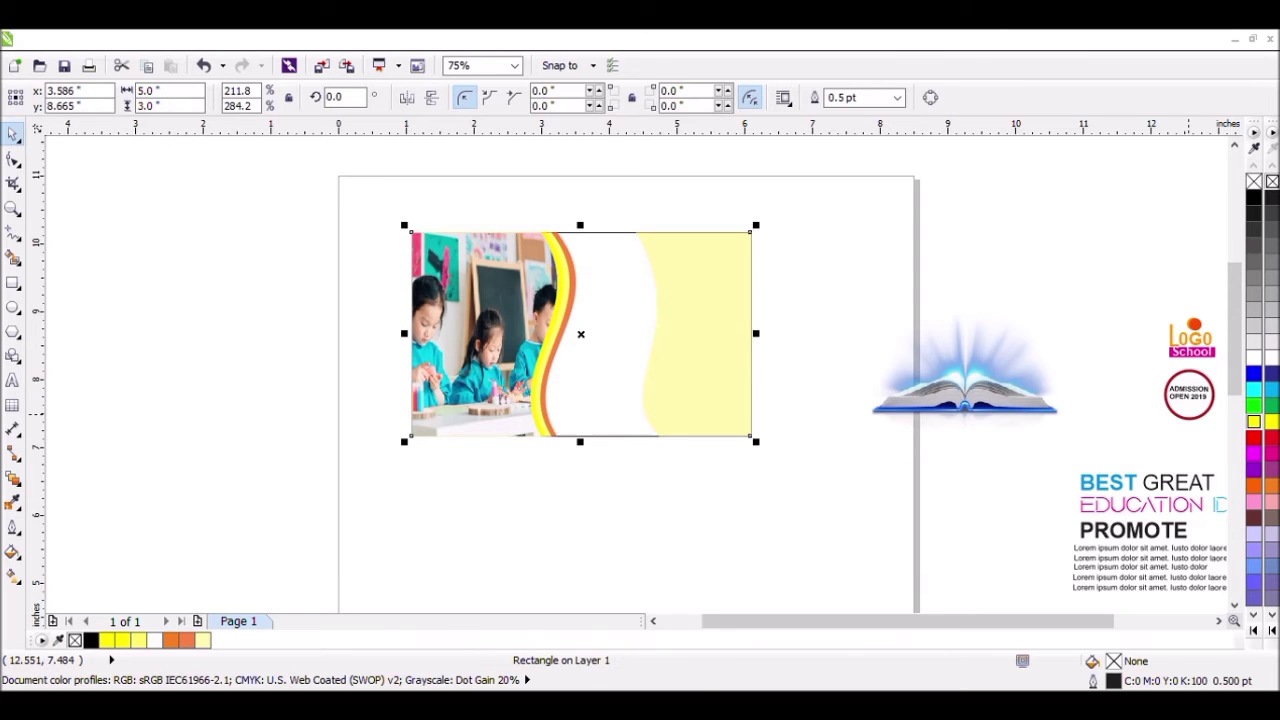
click(1275, 360)
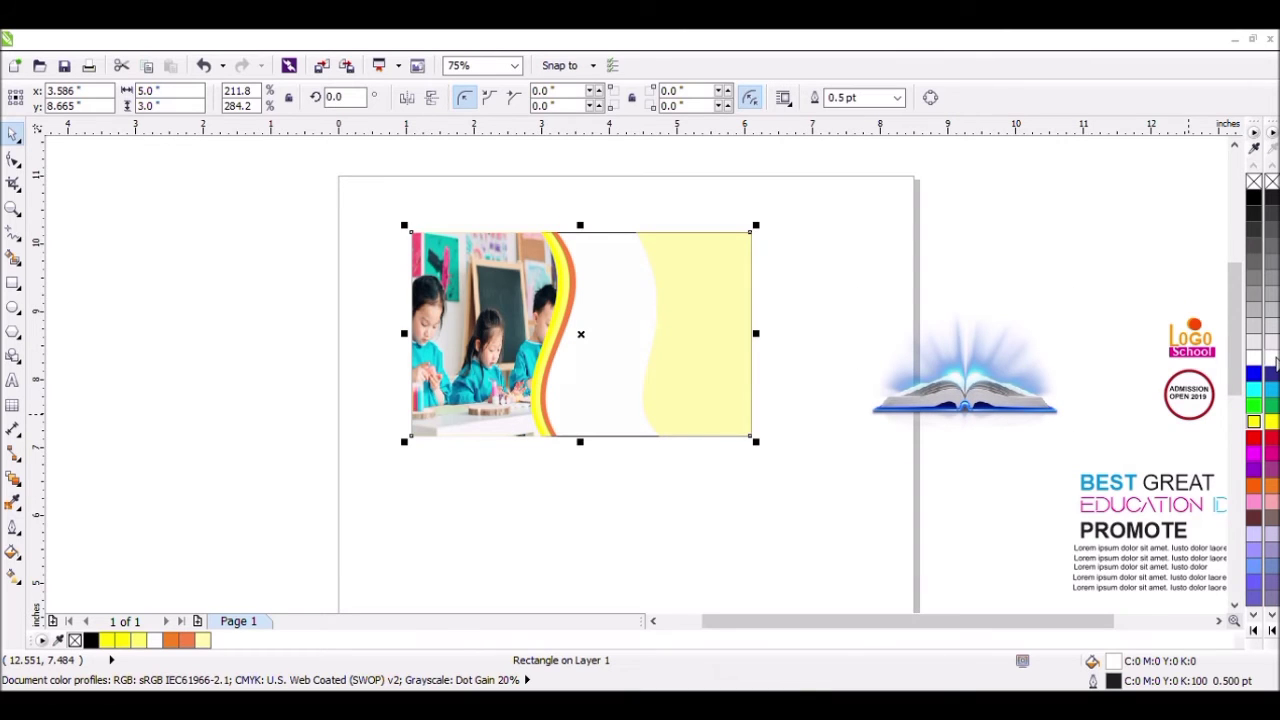
click(1007, 316)
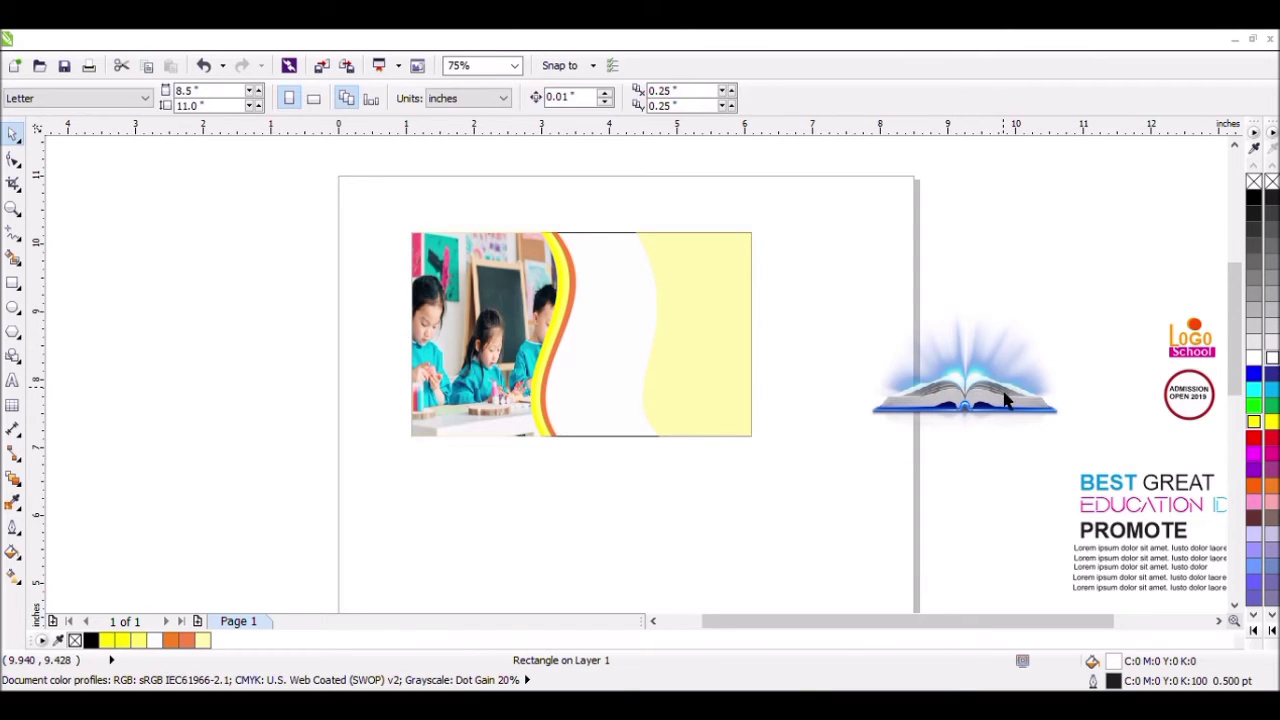
- Place the book picture behind the card's middle section and resize it to about 2.111 × 1.655 inches
click(690, 372)
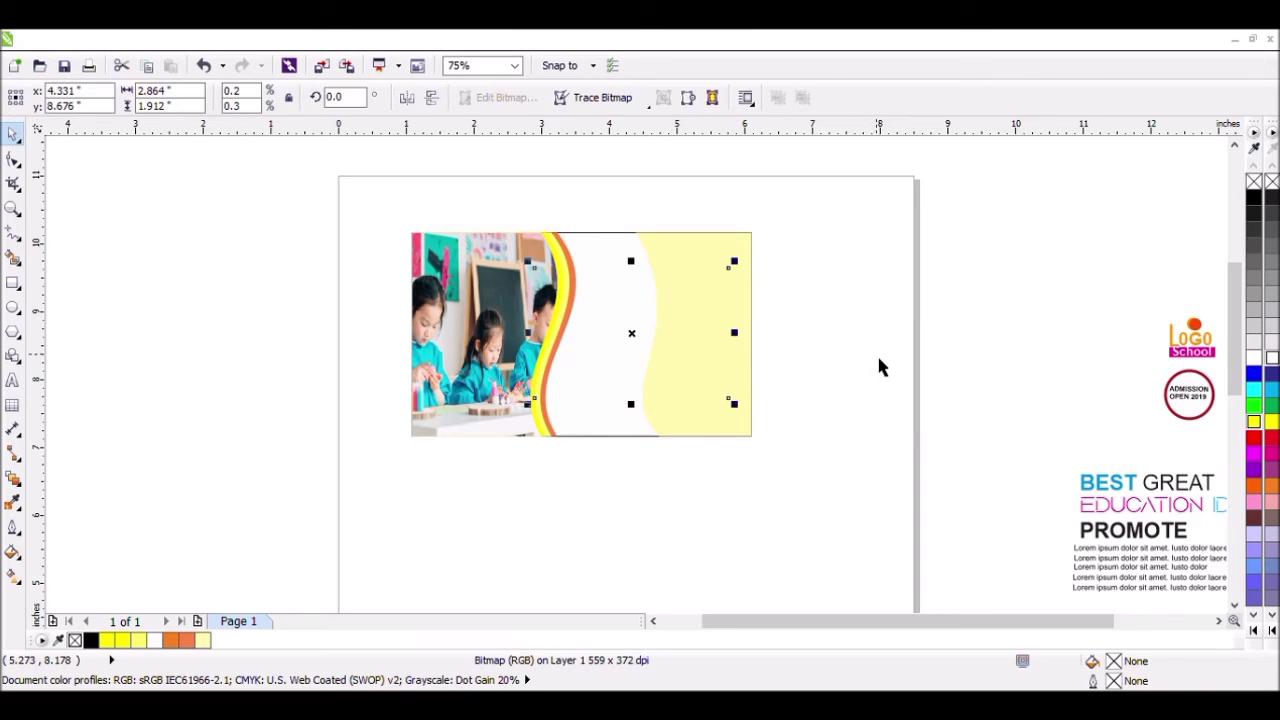
drag(734, 404, 699, 408)
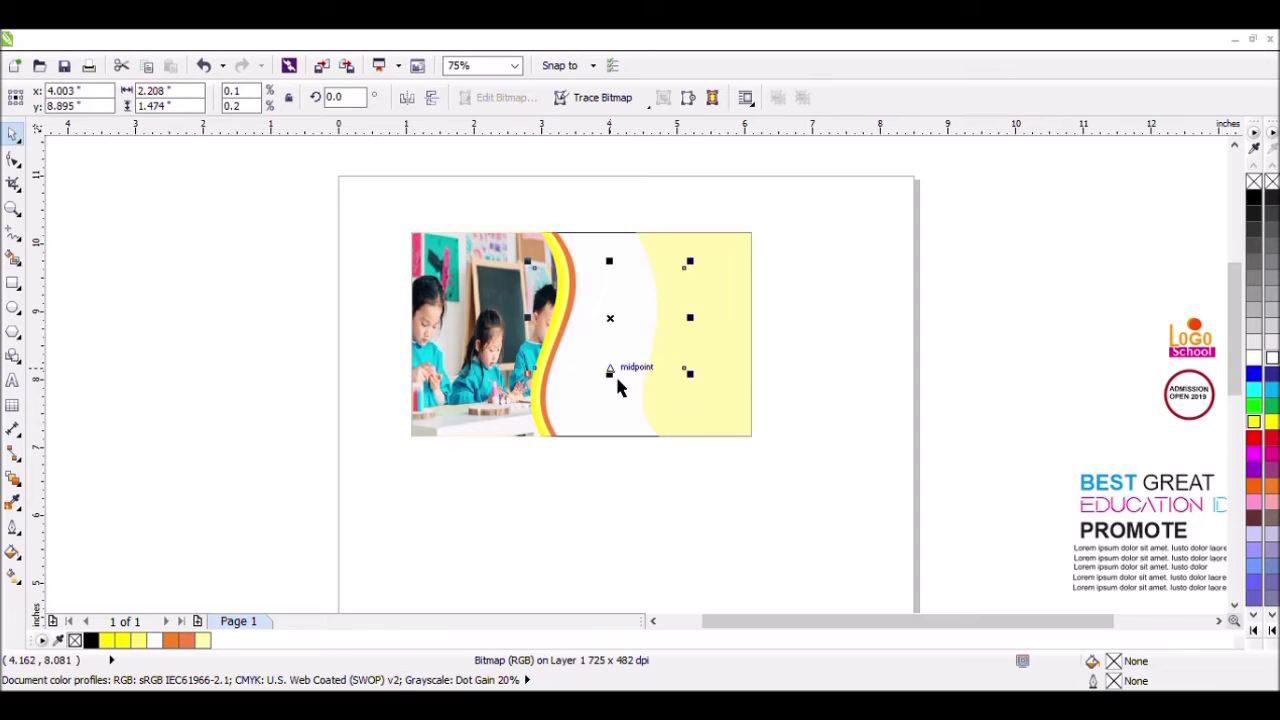
drag(620, 388, 617, 406)
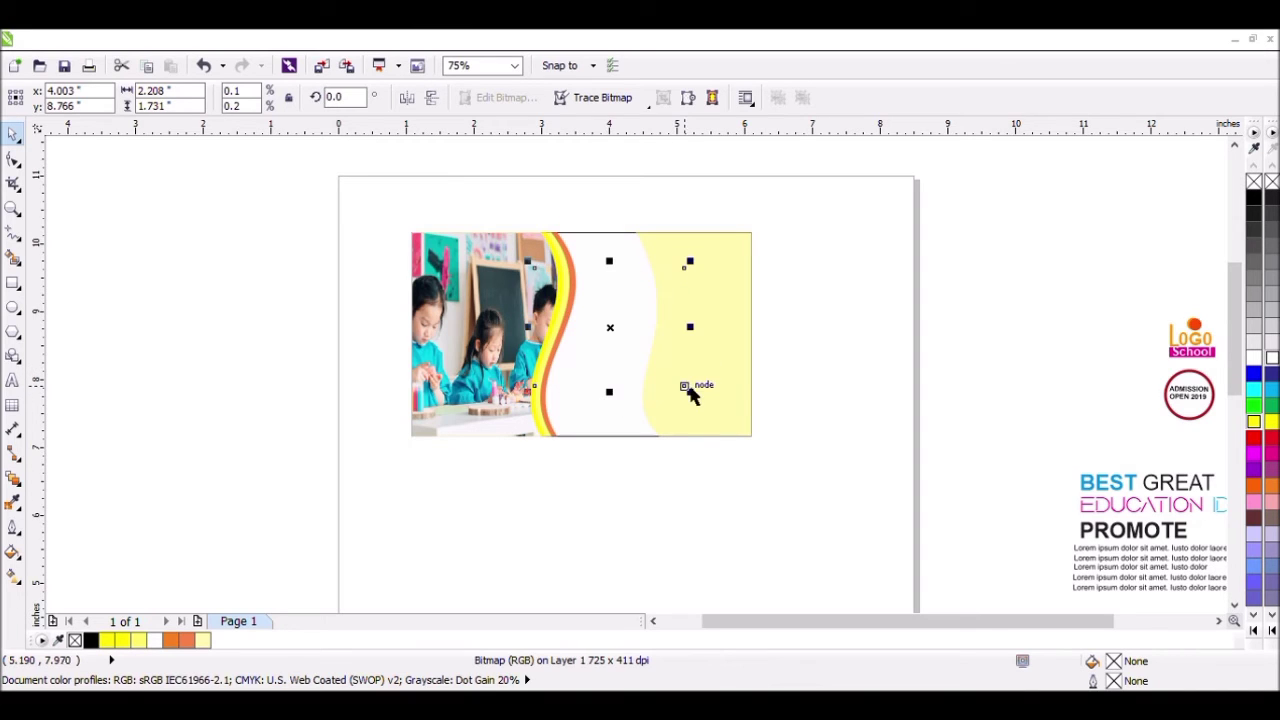
drag(700, 408, 693, 402)
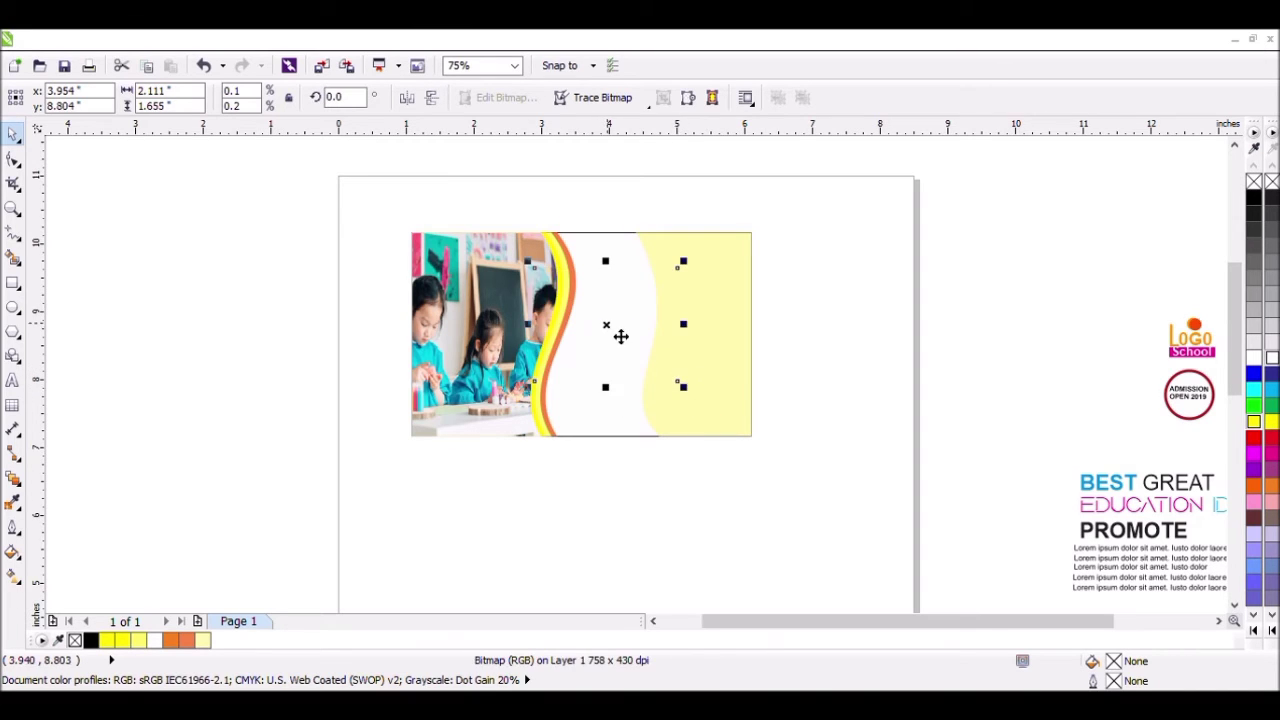
click(191, 341)
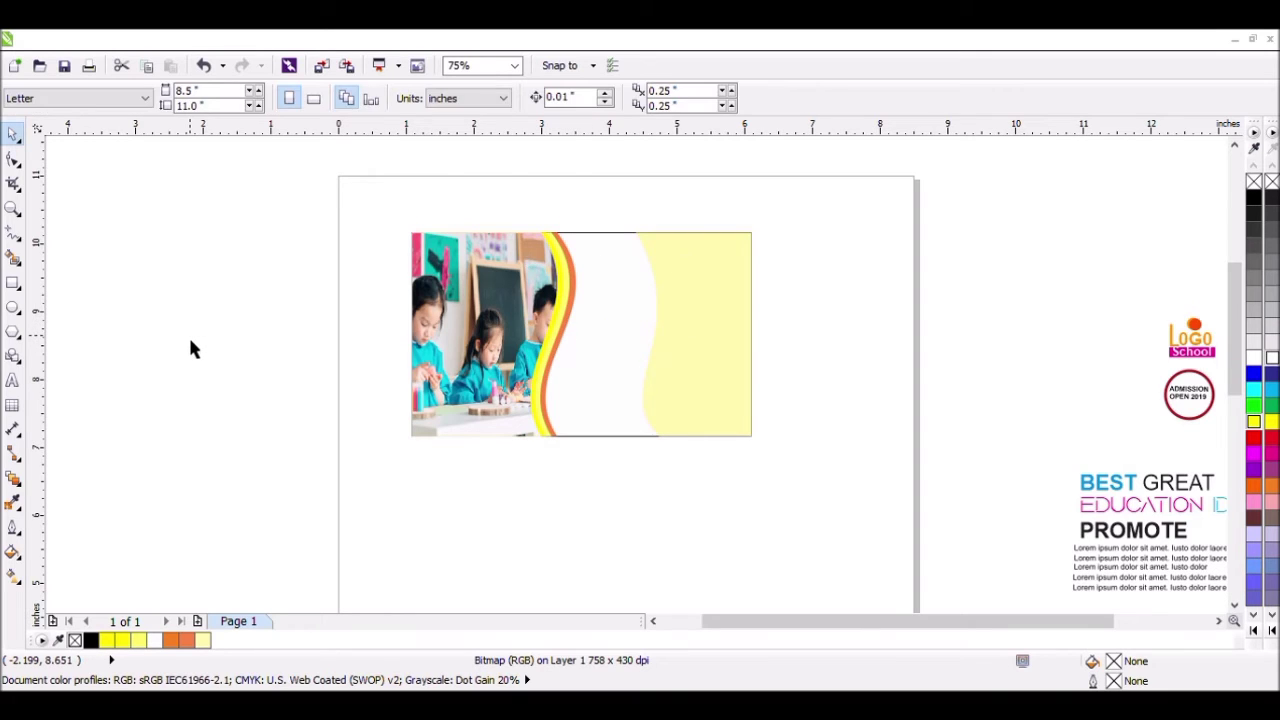
- Apply a uniform transparency of 13 to the white card rectangle over the book picture
click(586, 340)
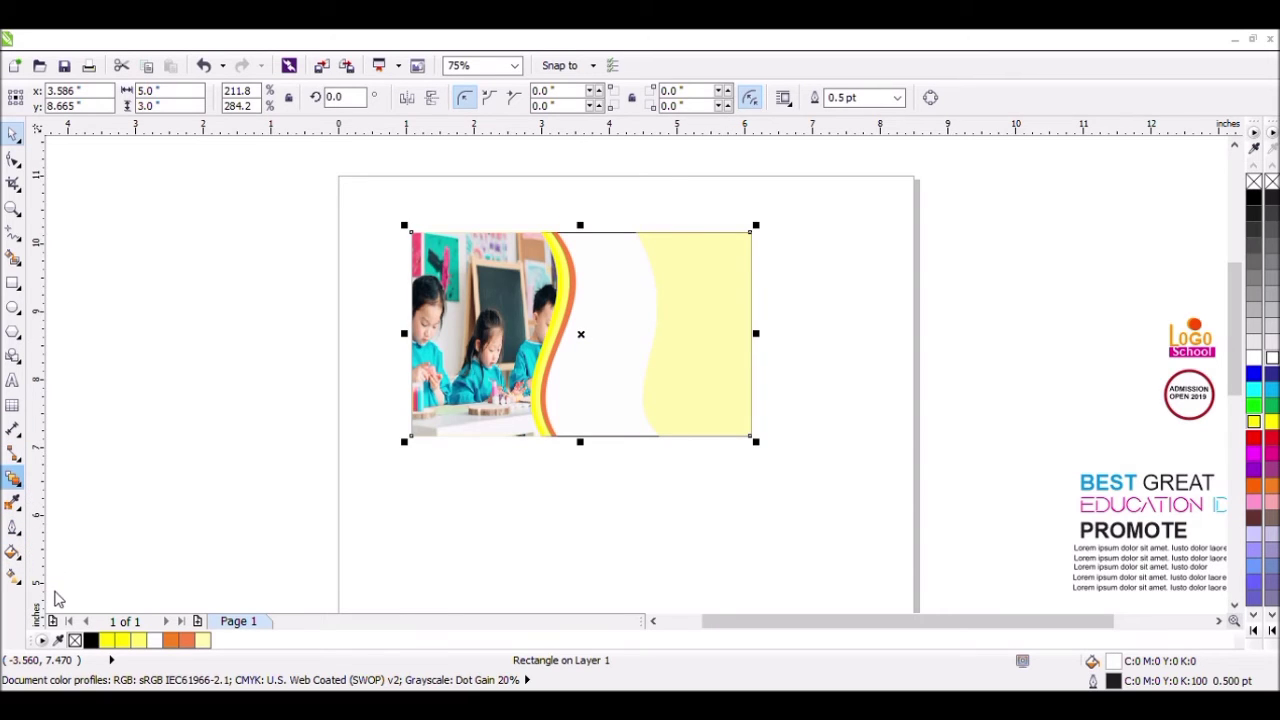
click(55, 592)
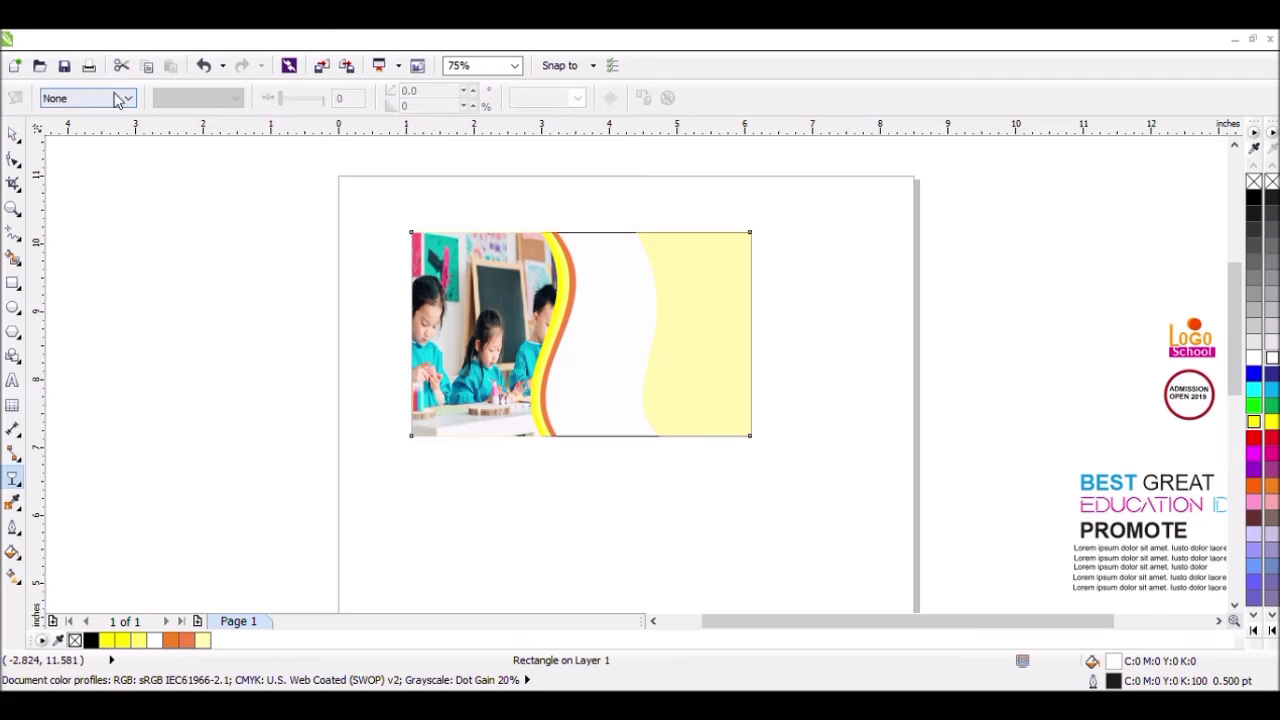
click(118, 100)
click(116, 143)
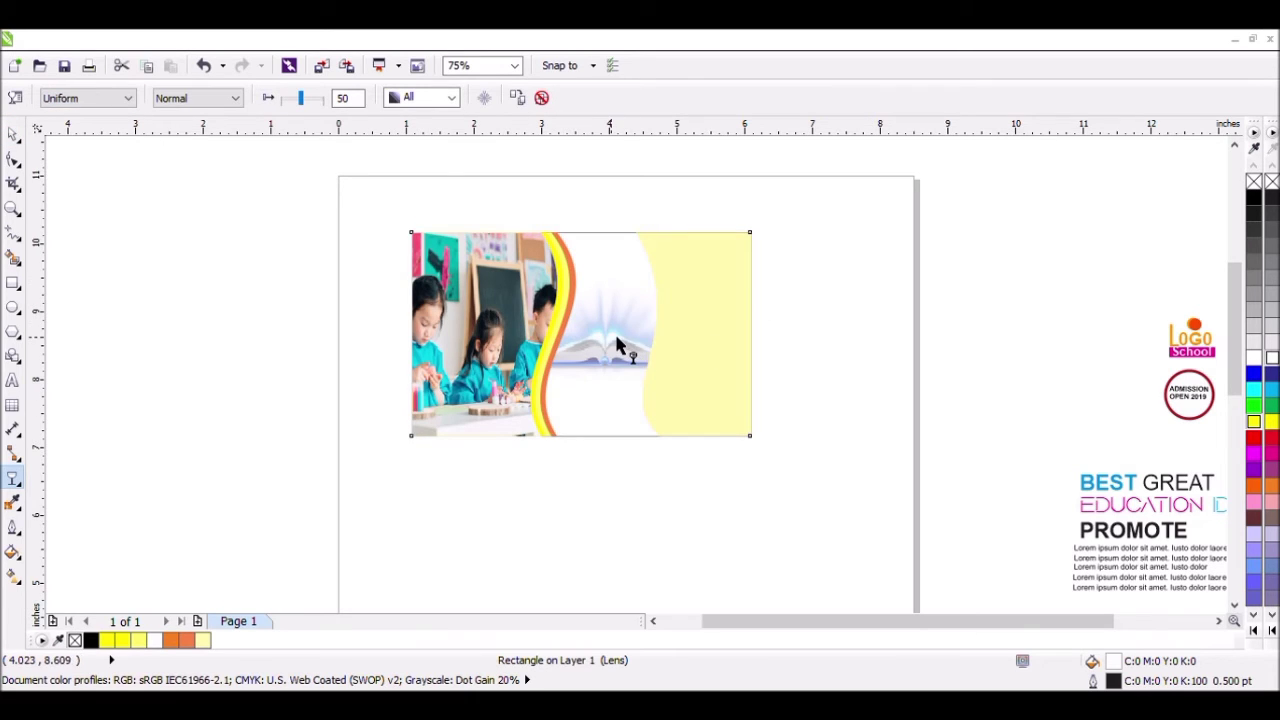
scroll(617, 345, up, 2)
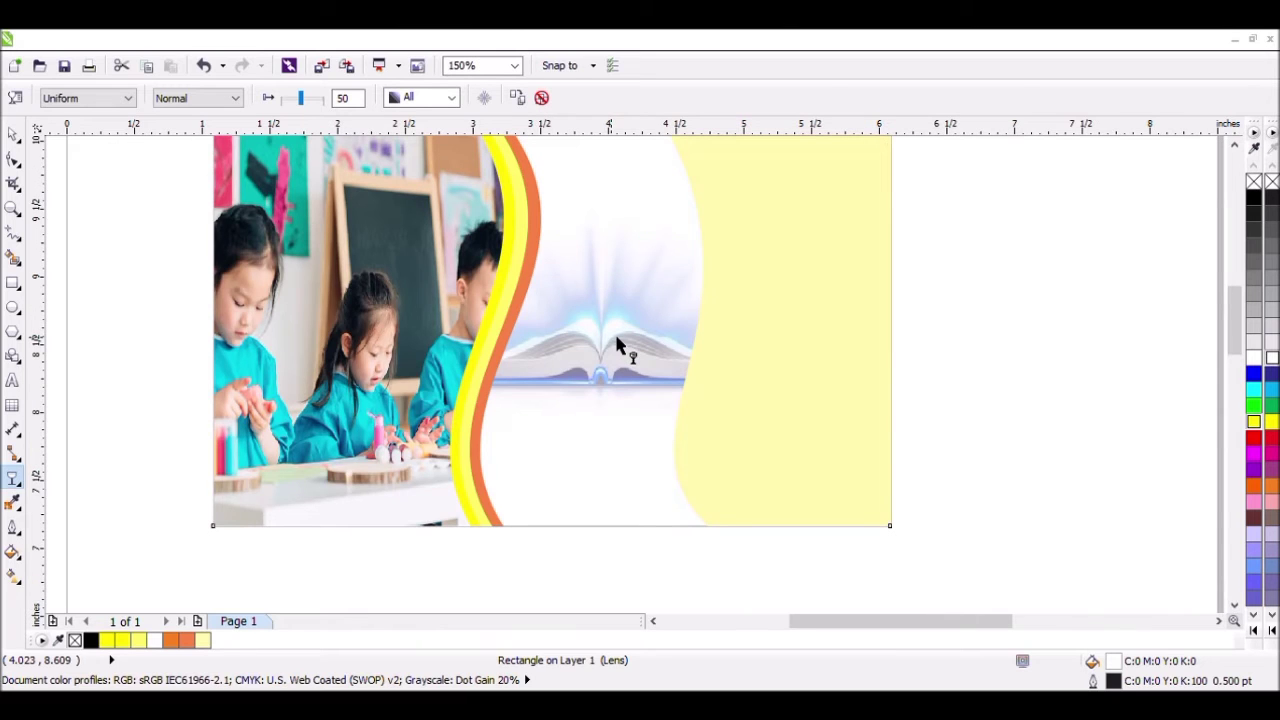
drag(304, 104, 291, 110)
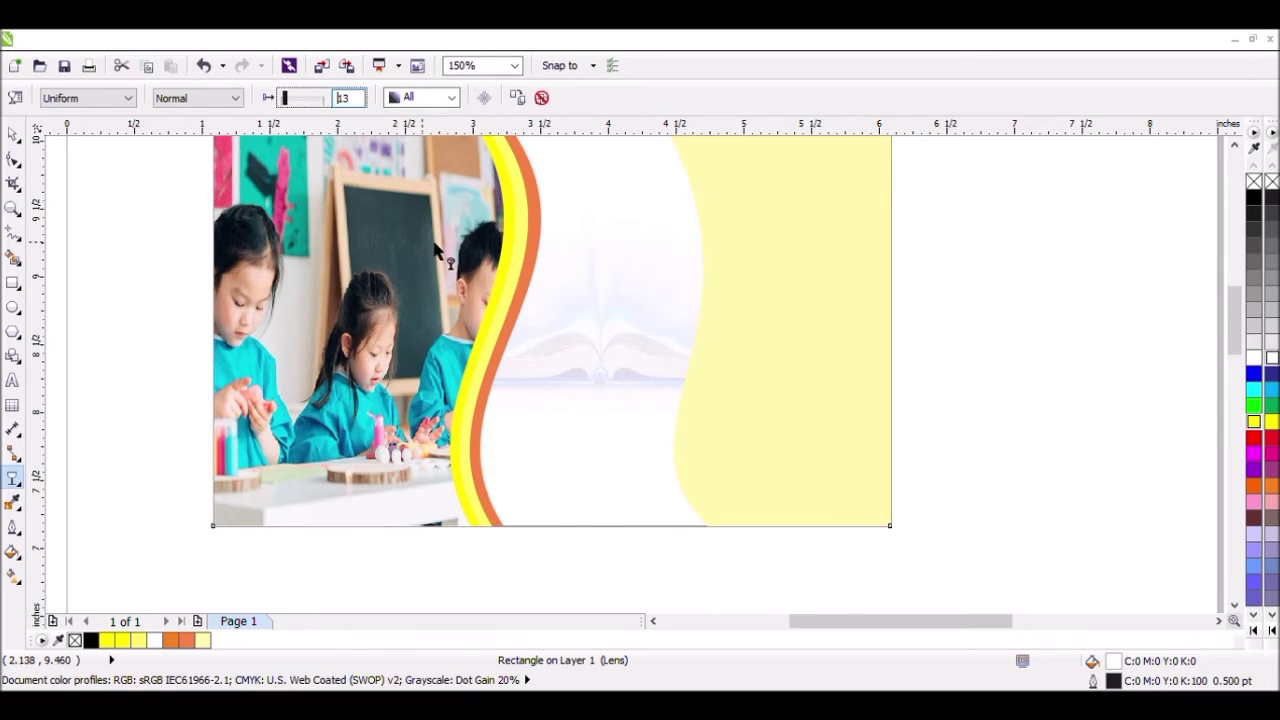
scroll(470, 235, down, 2)
click(10, 150)
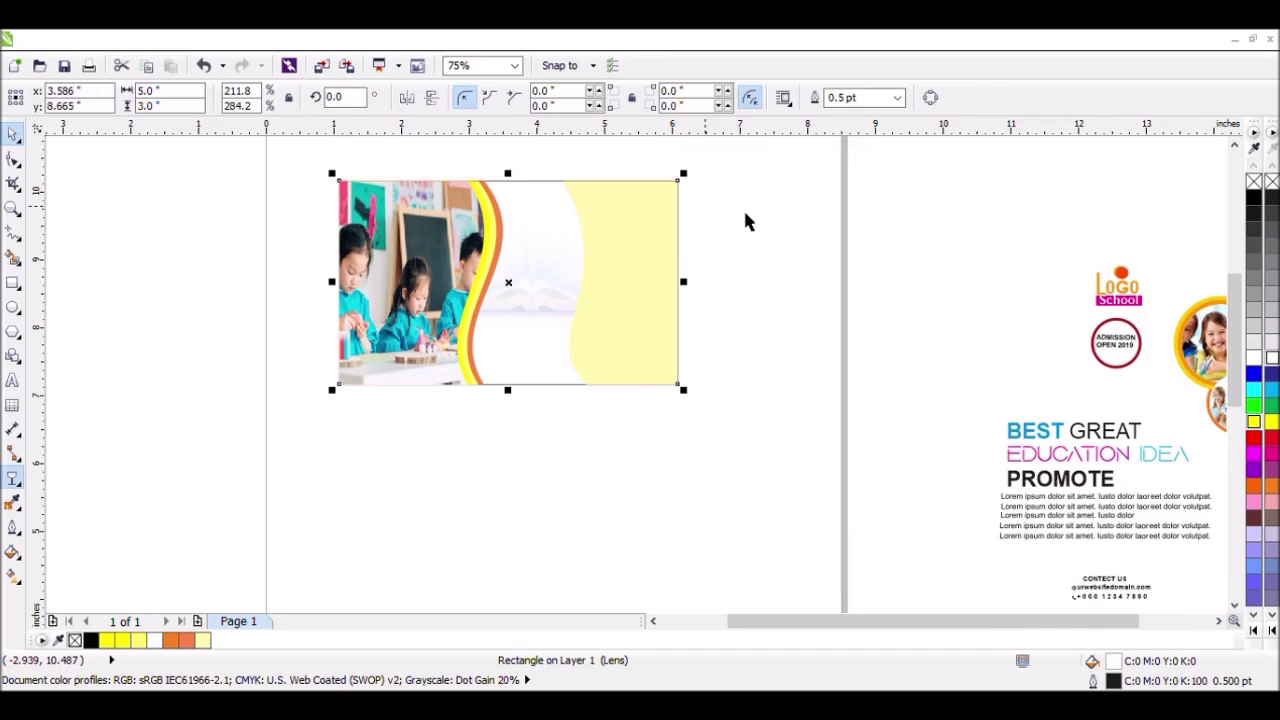
click(877, 274)
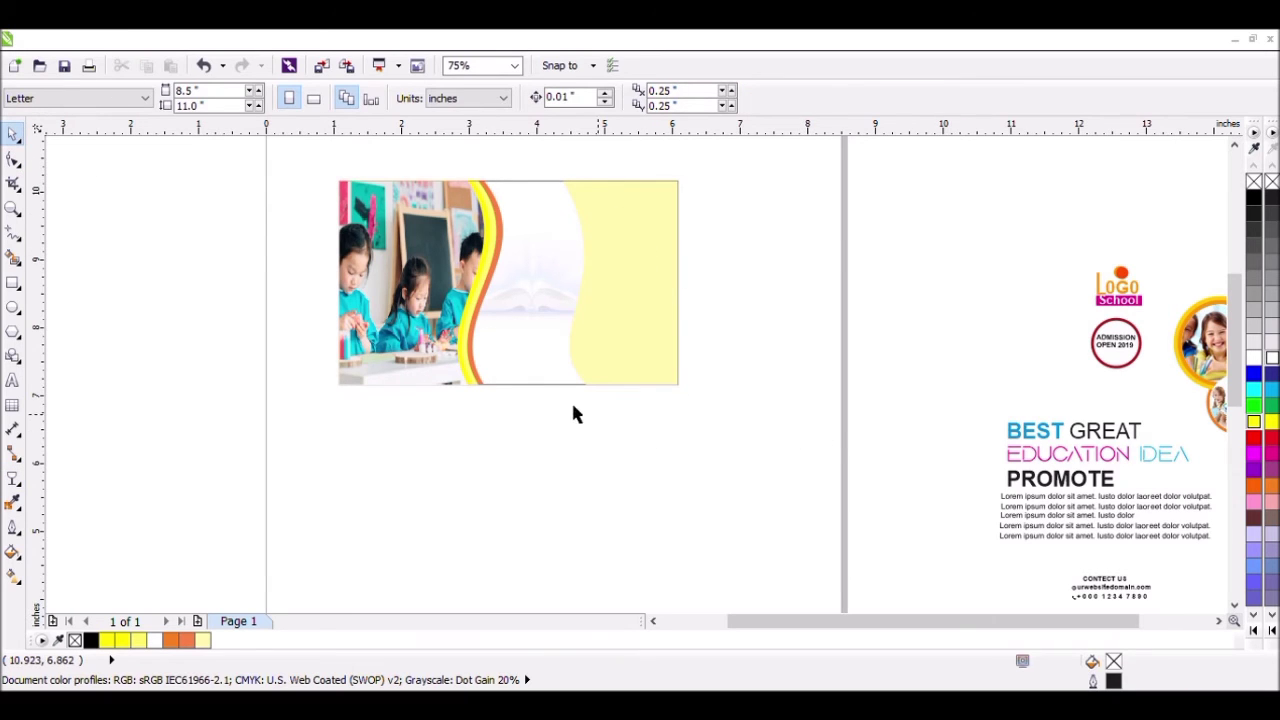
- Try yellow and magenta fills on the transparent card rectangle, and settle on green (C:100 M:0 Y:100 K:0)
click(549, 378)
click(1272, 426)
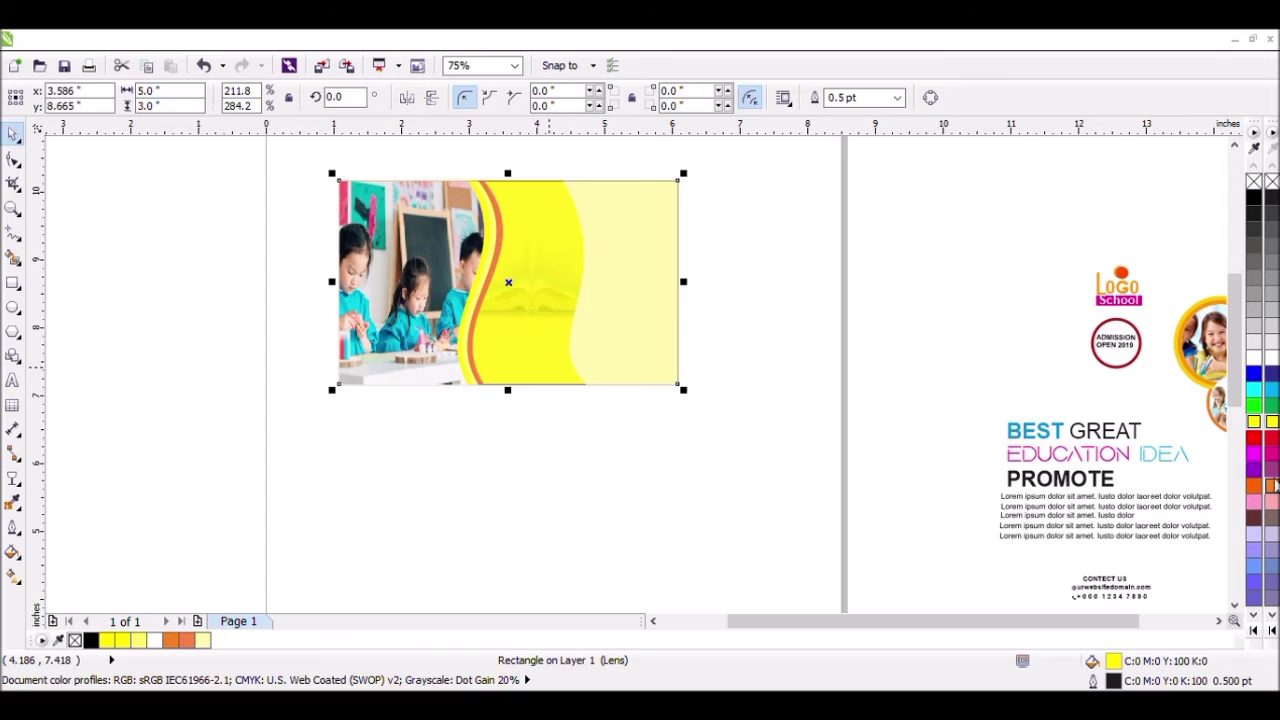
click(1272, 456)
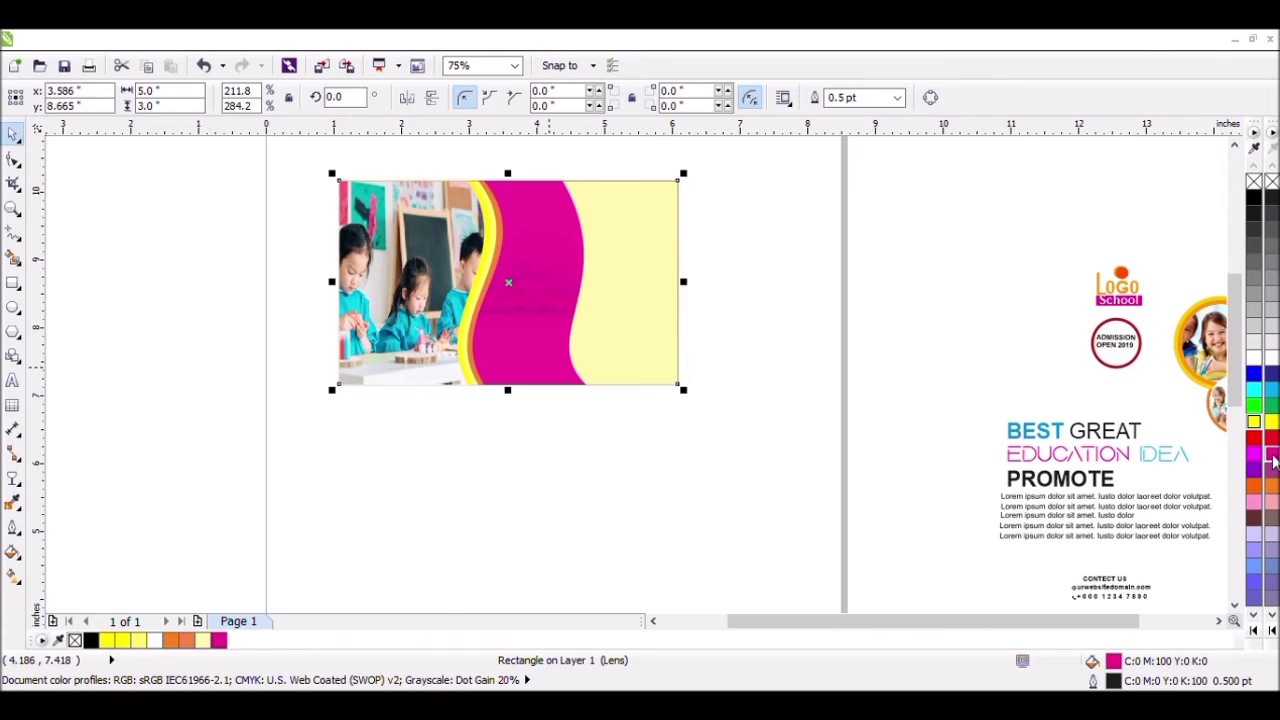
click(1271, 406)
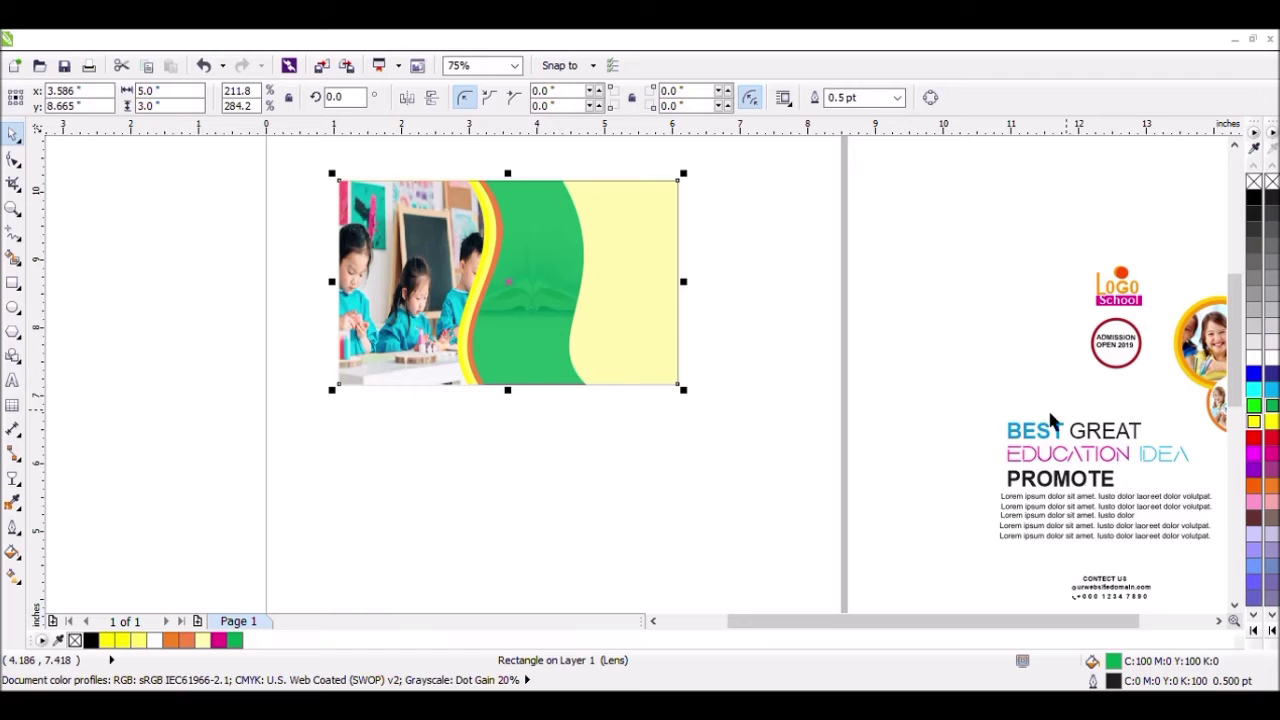
click(889, 438)
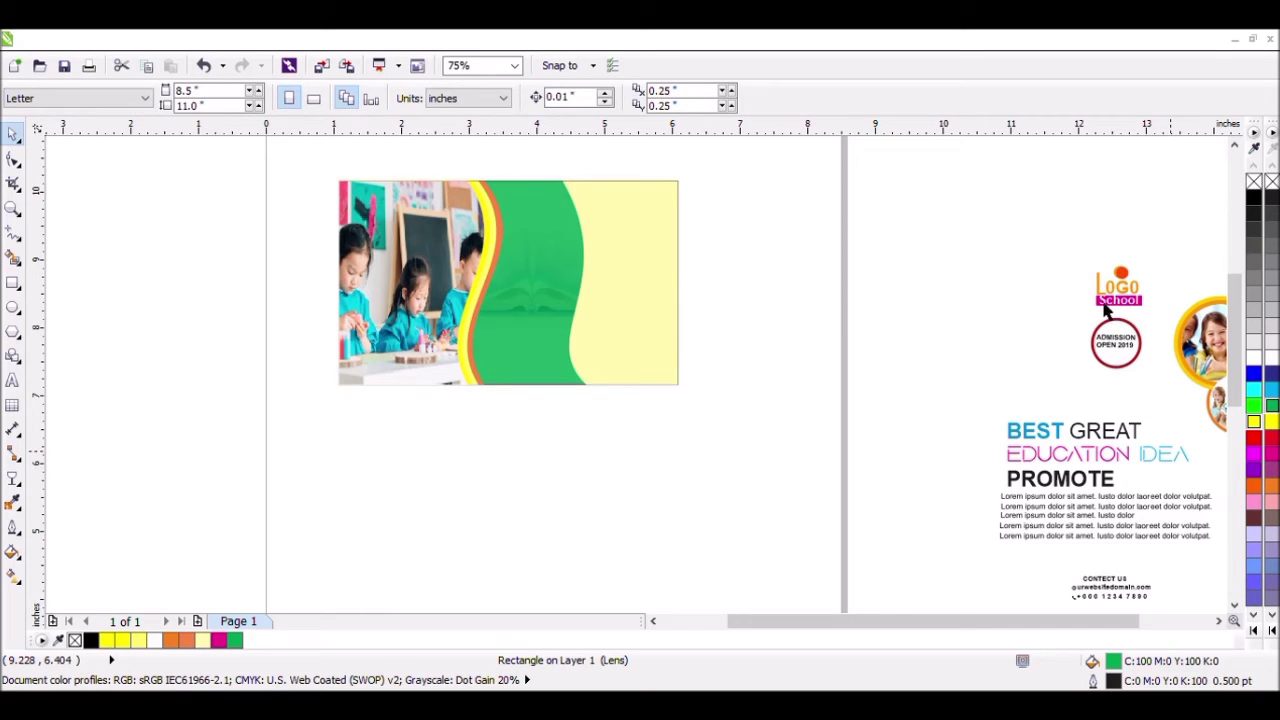
- Place a copy of the school logo in the card's upper-left corner and a copy of the "ADMISSION OPEN 2019" badge over the bands' top end
drag(1075, 250, 389, 214)
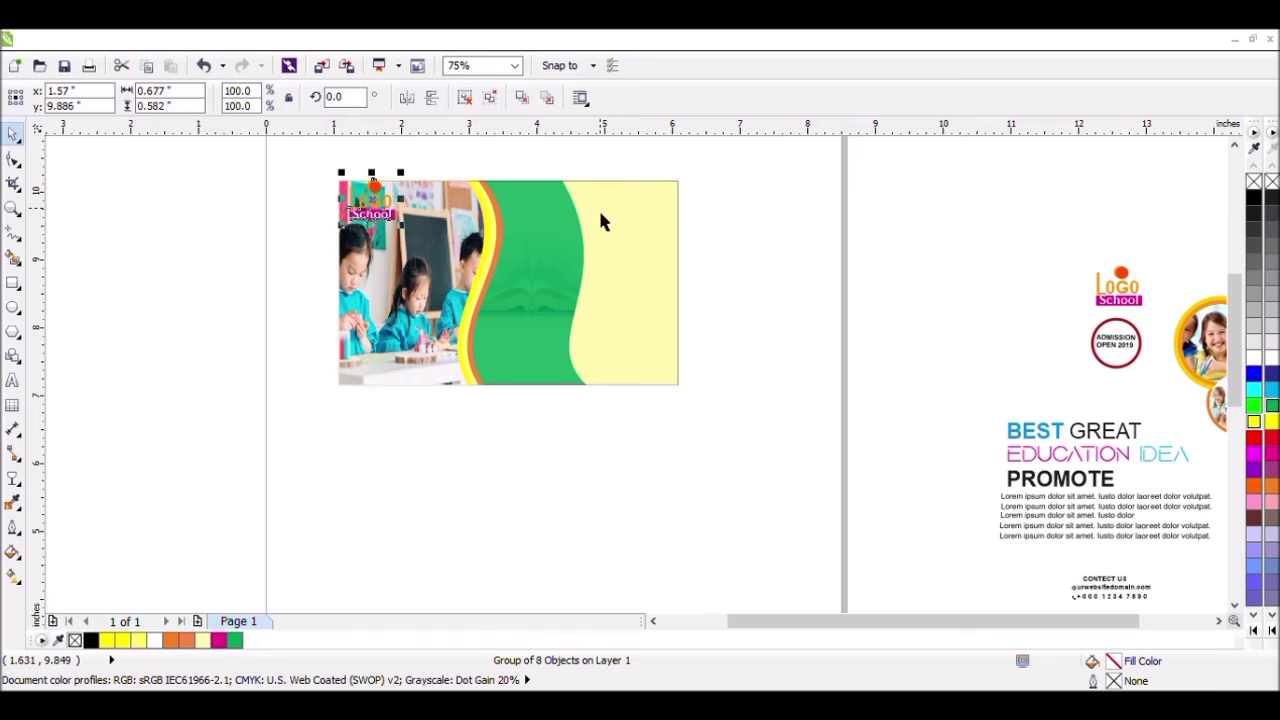
click(958, 338)
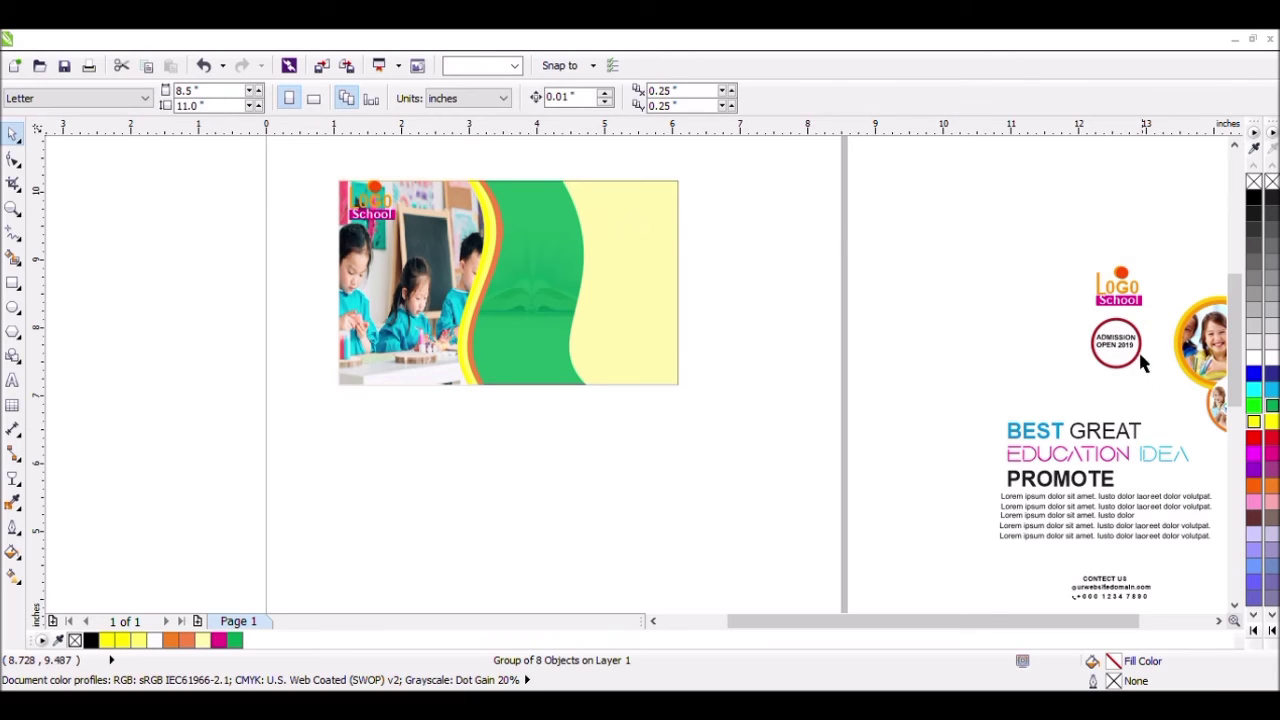
drag(1116, 343, 524, 228)
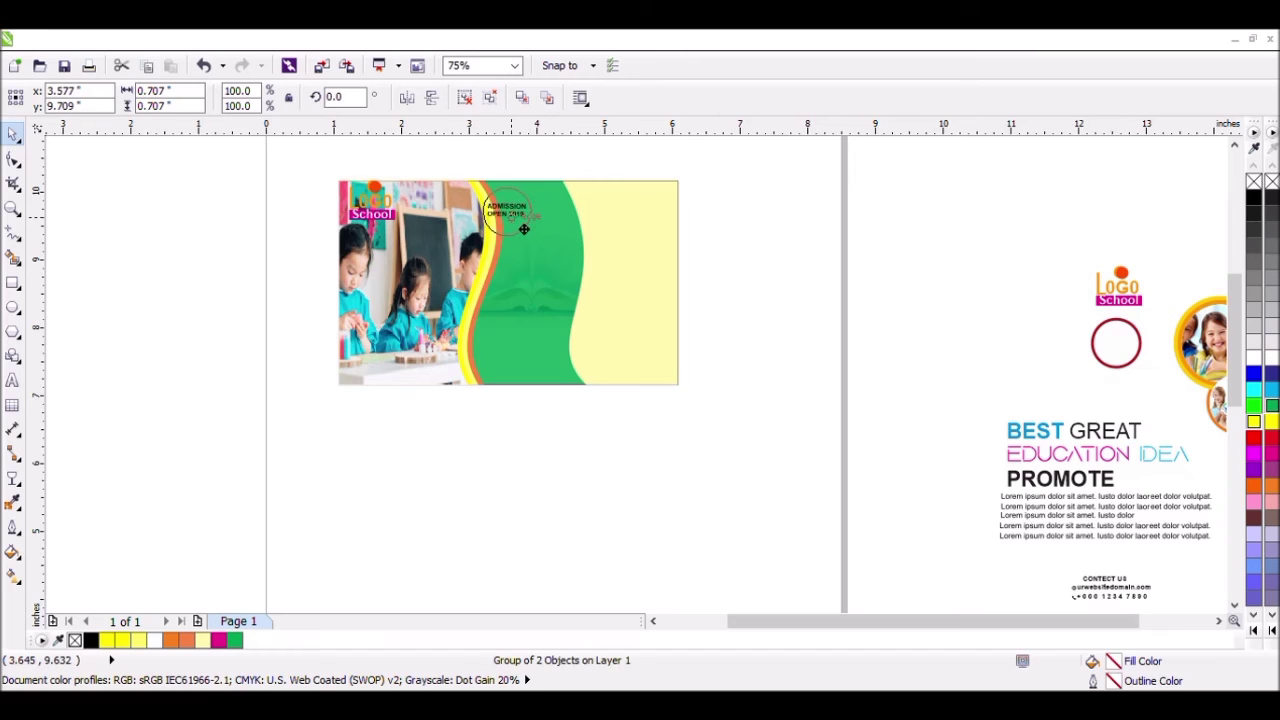
click(785, 297)
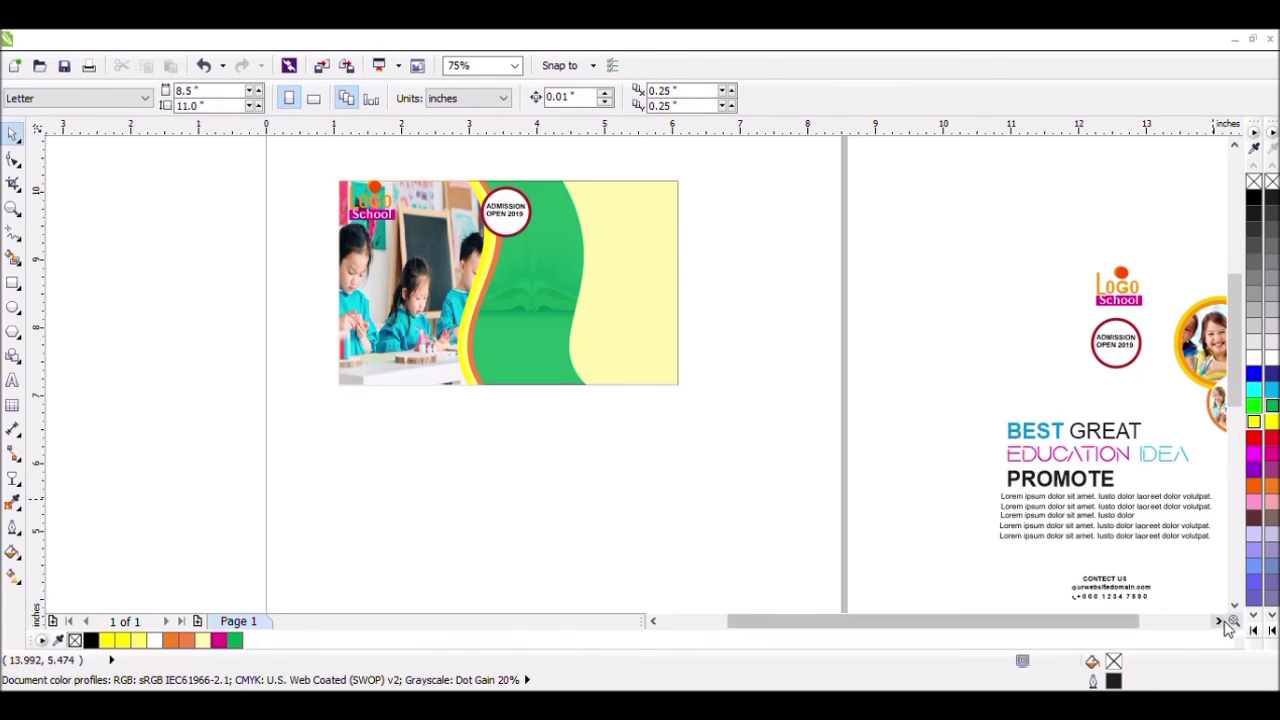
- Place a copy of the three-circle children's photo group over the lower part of the curved bands
click(1219, 621)
drag(1036, 287, 1152, 466)
click(1100, 287)
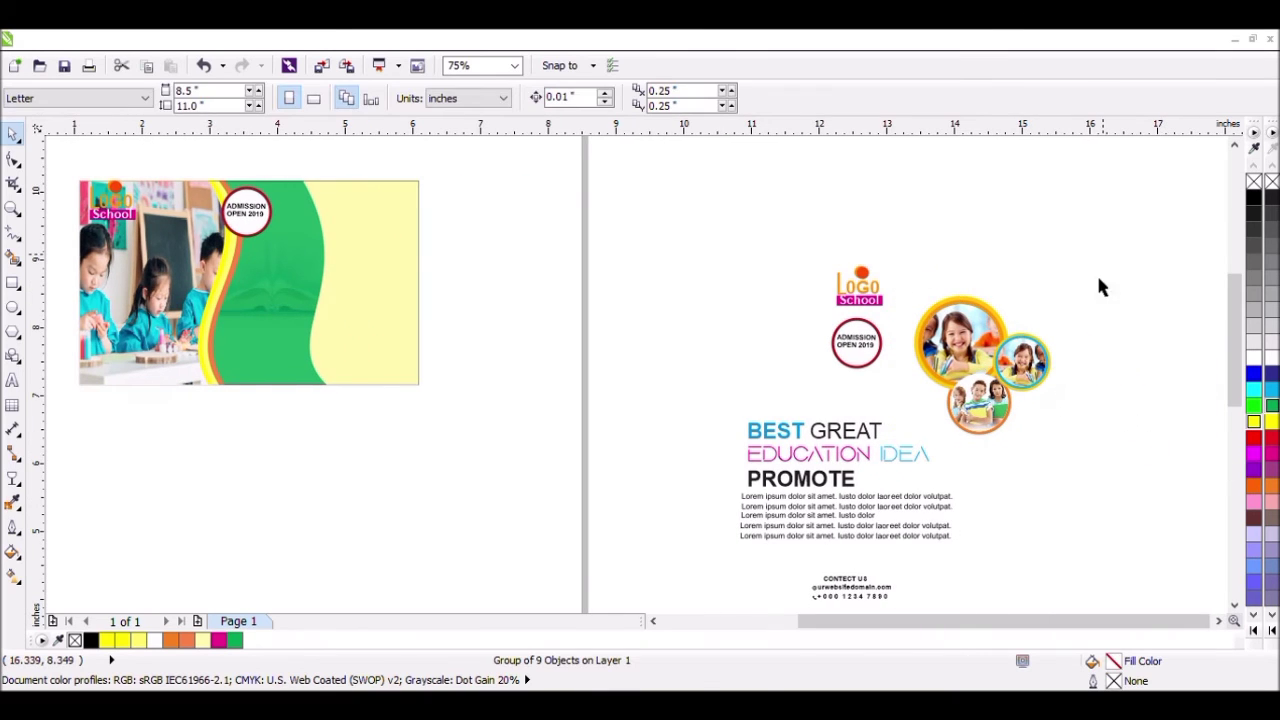
drag(936, 430, 913, 436)
click(983, 372)
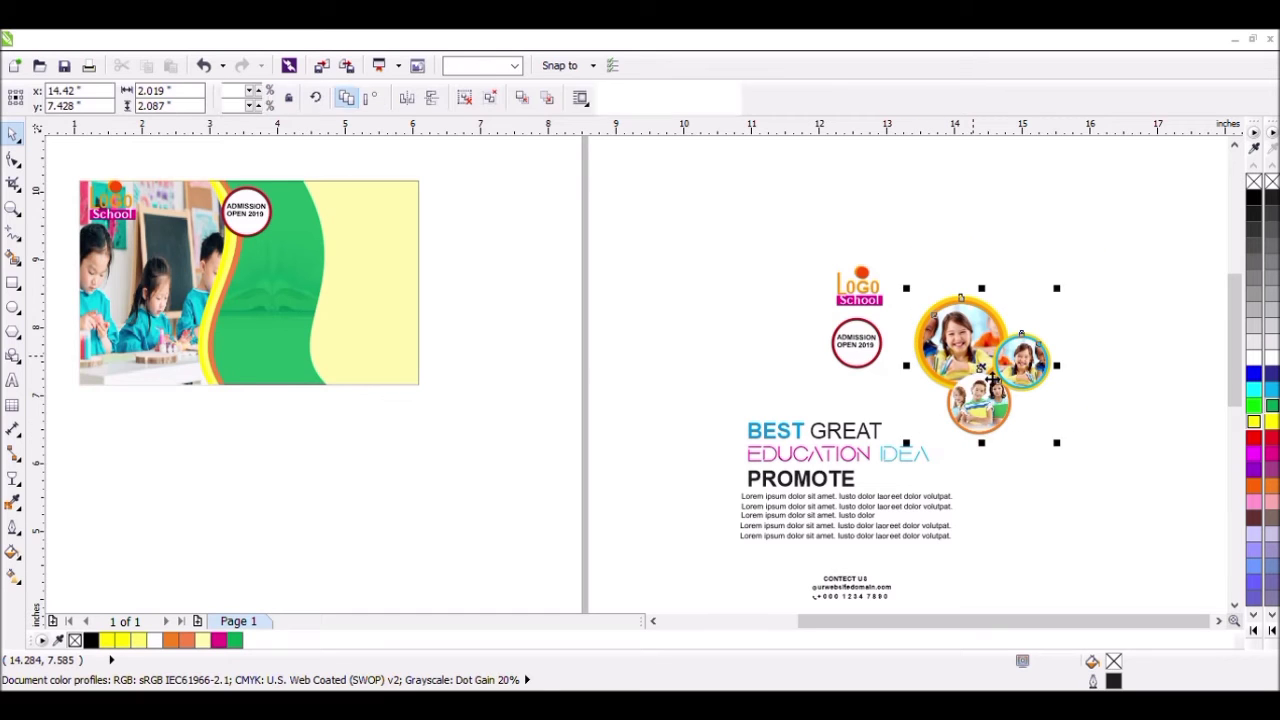
drag(983, 372, 232, 339)
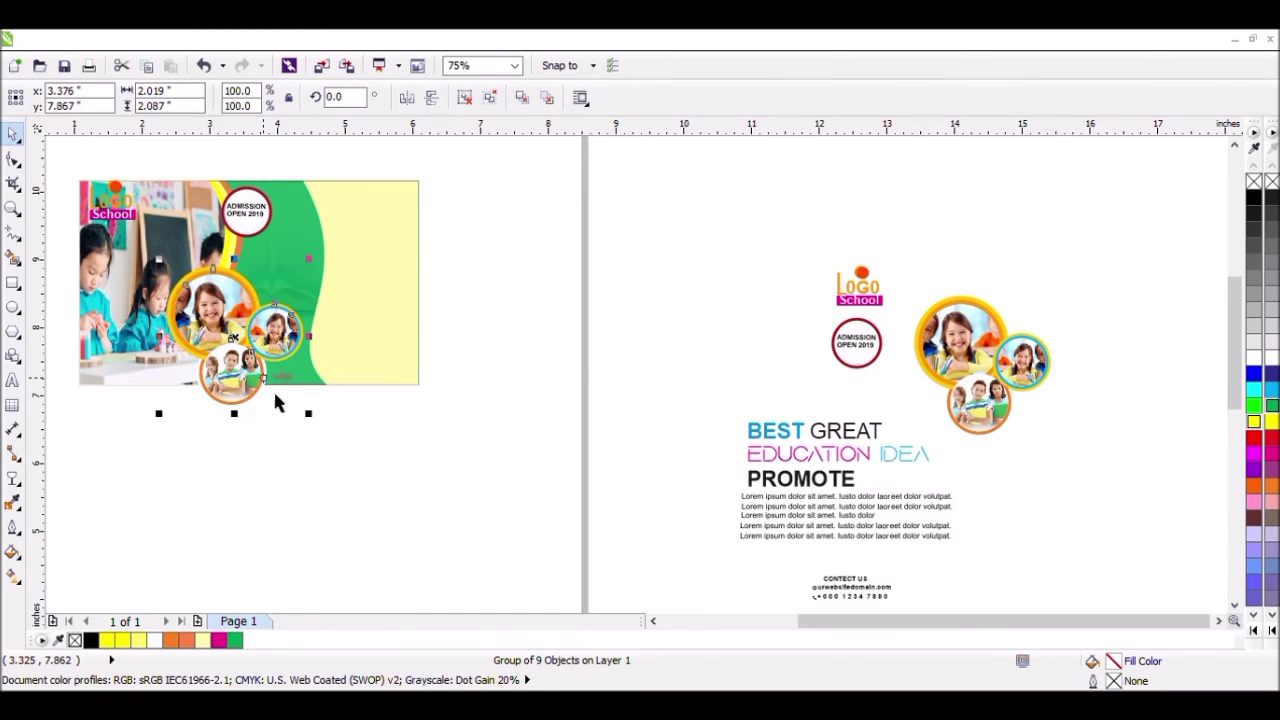
- Scale the copied photo group down to about 1.28 × 1.323 inches and move it onto the lower part of the green section
mouse_move(309, 414)
mouse_down()
mouse_move(284, 408)
mouse_move(290, 418)
mouse_up()
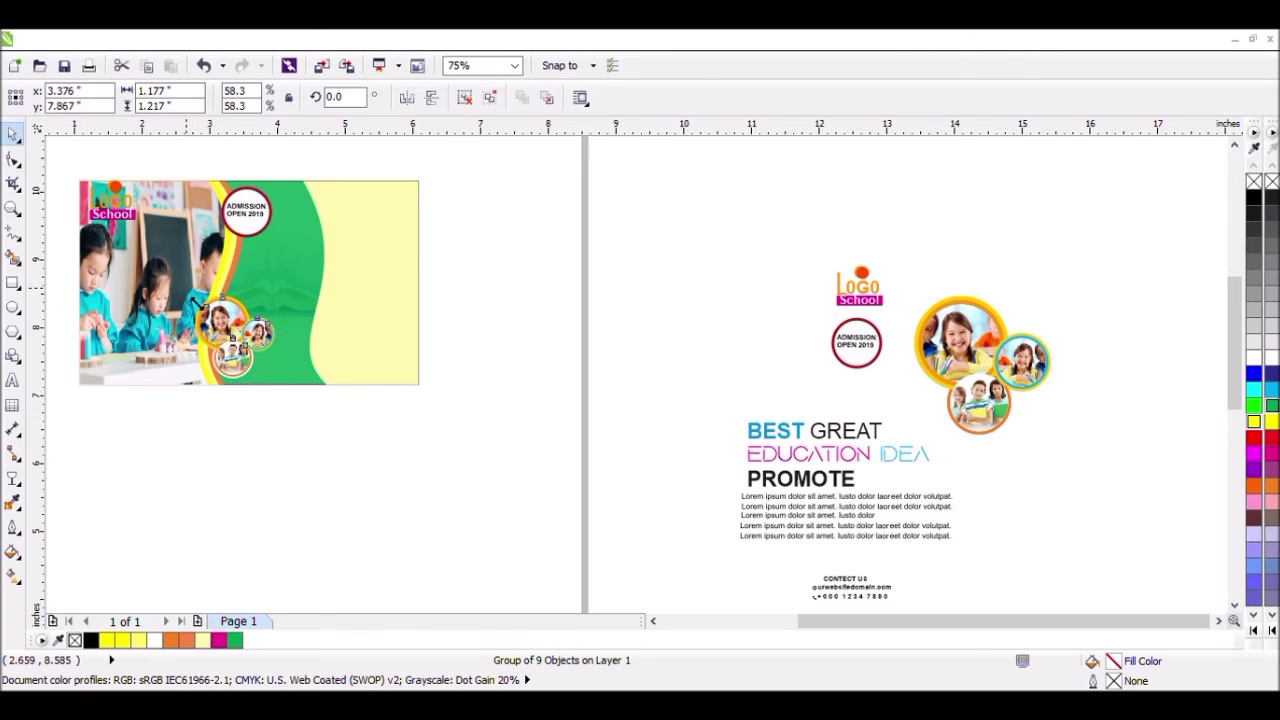
drag(189, 288, 187, 294)
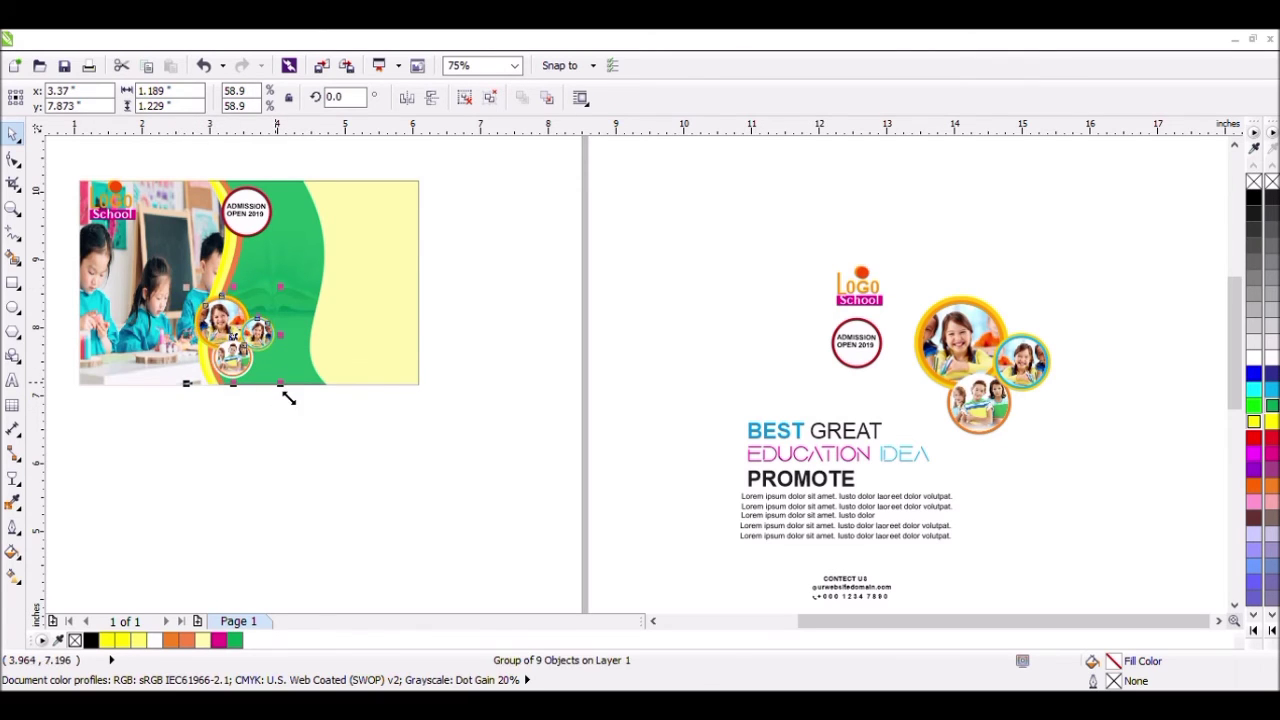
drag(289, 397, 278, 361)
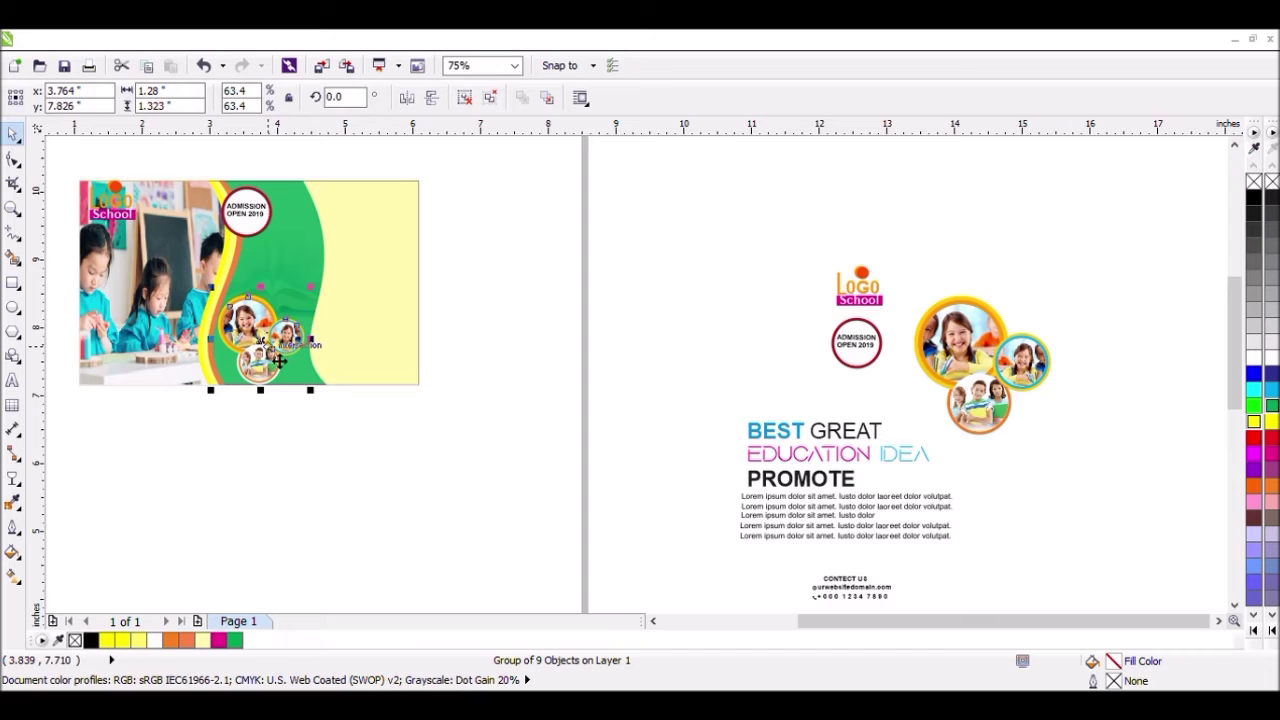
- Delete the original photo group, "ADMISSION OPEN 2019" badge and school logo lying outside the page
click(462, 408)
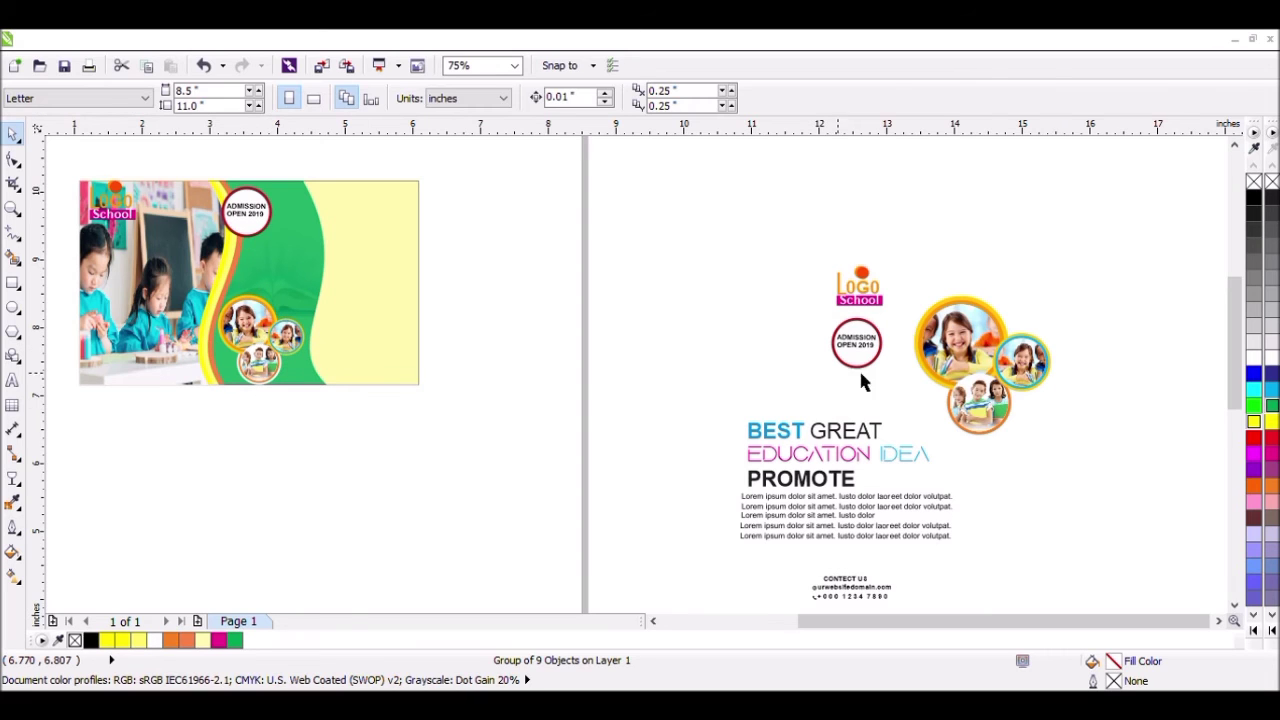
click(950, 325)
key(Delete)
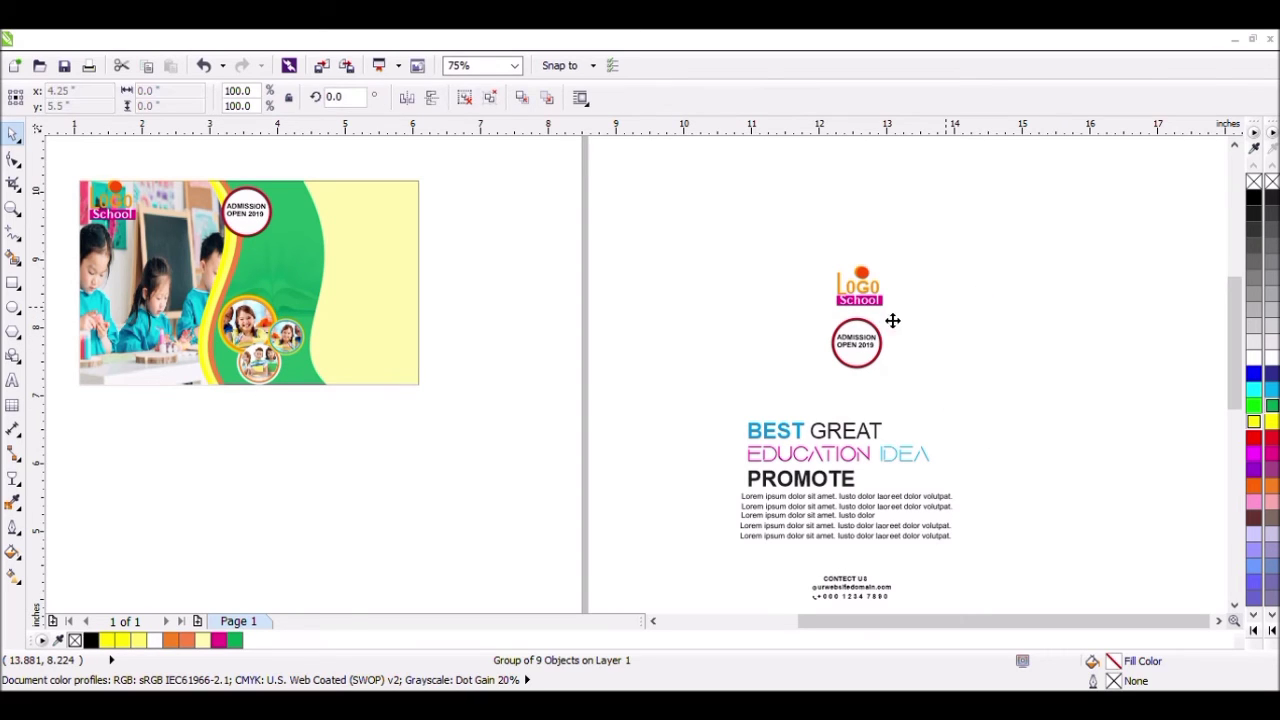
click(875, 349)
key(Delete)
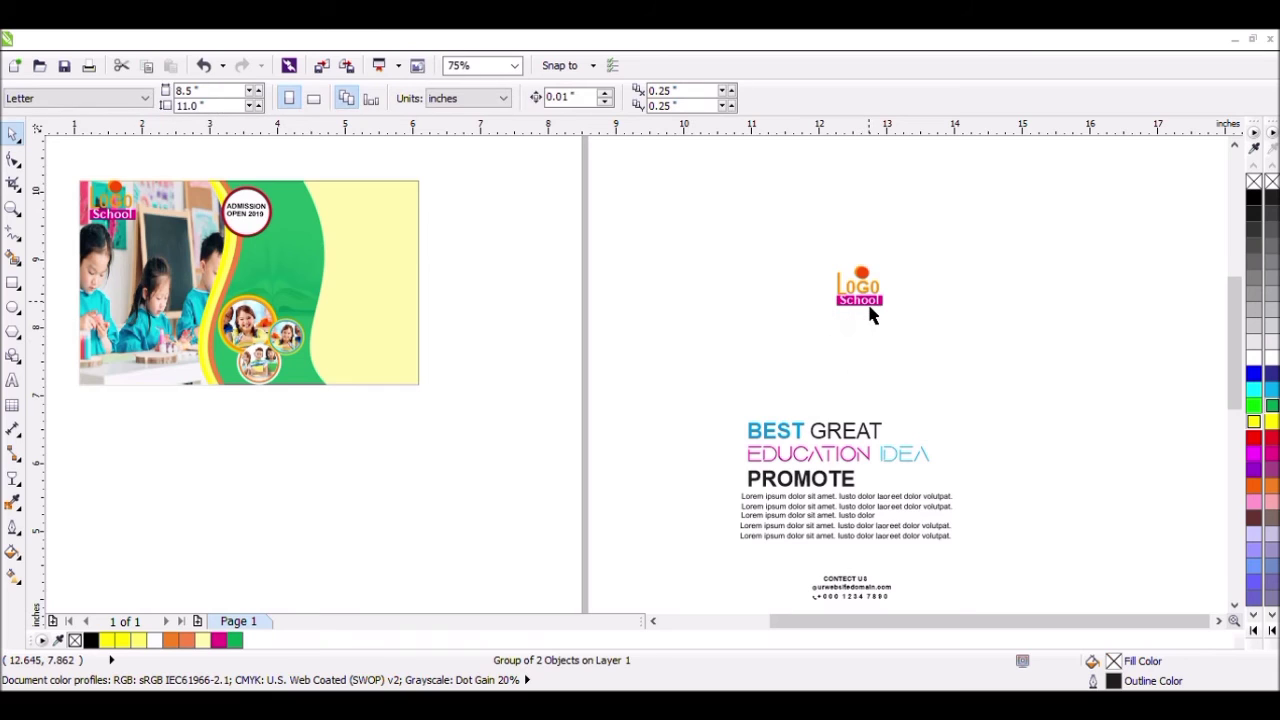
click(870, 315)
key(Delete)
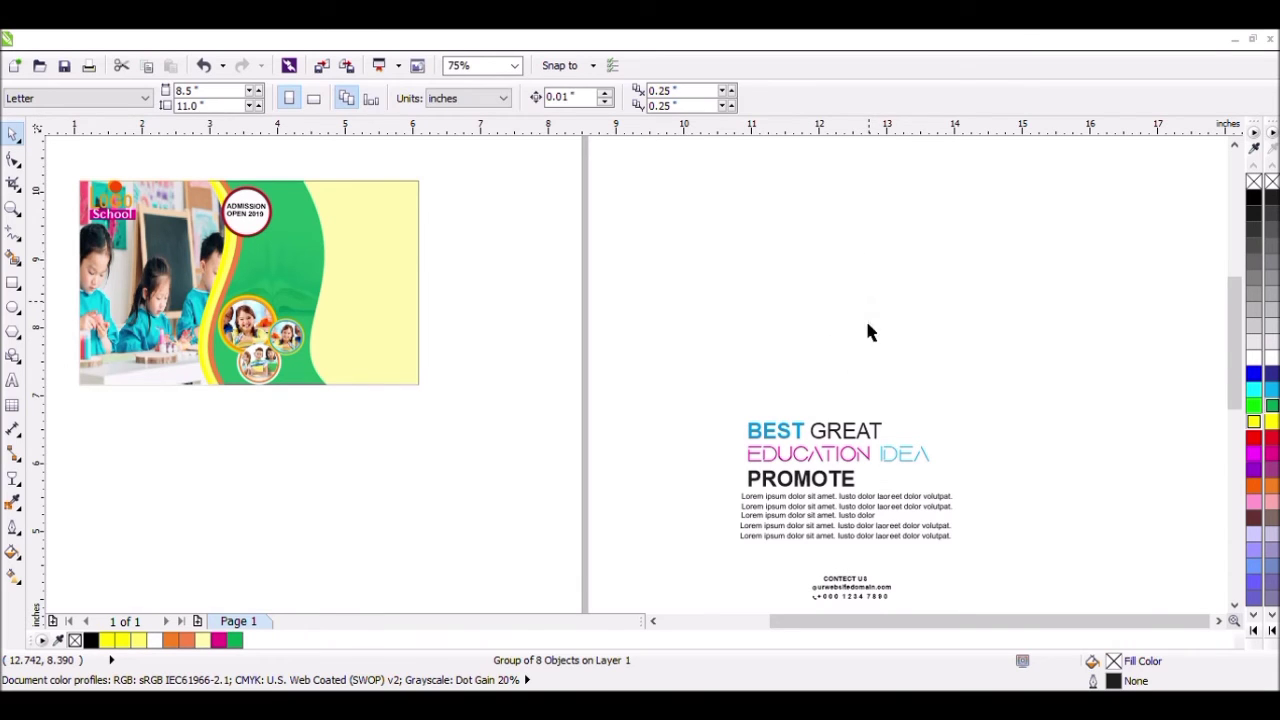
- Place a copy of the headline and lorem ipsum text group on the card and scale it down to about 2.186 × 1.198 inches
drag(967, 401, 726, 478)
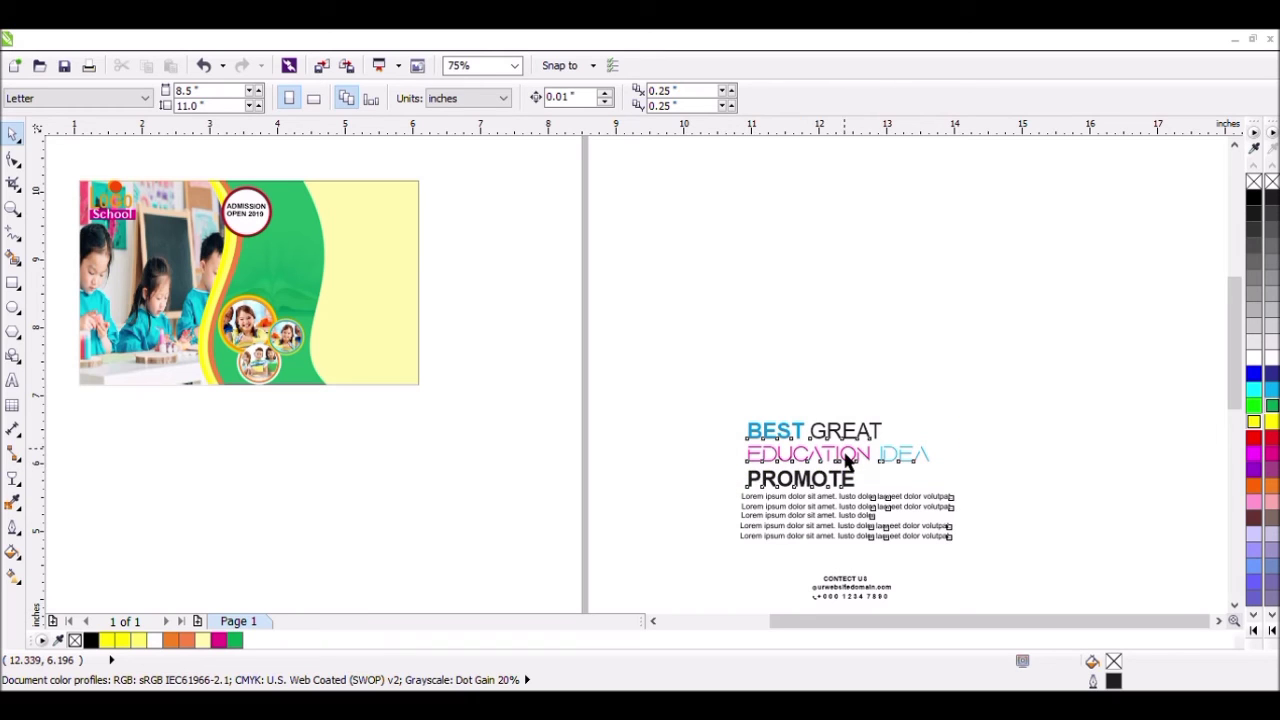
click(840, 490)
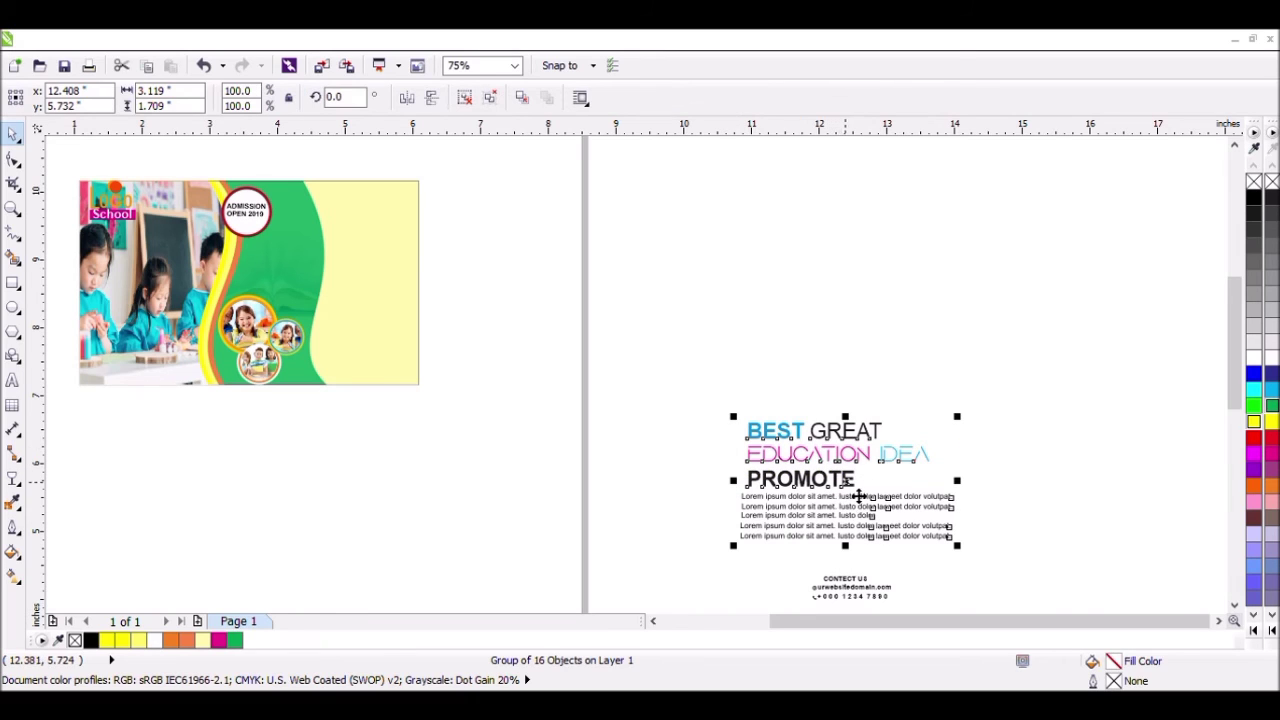
drag(858, 496, 370, 281)
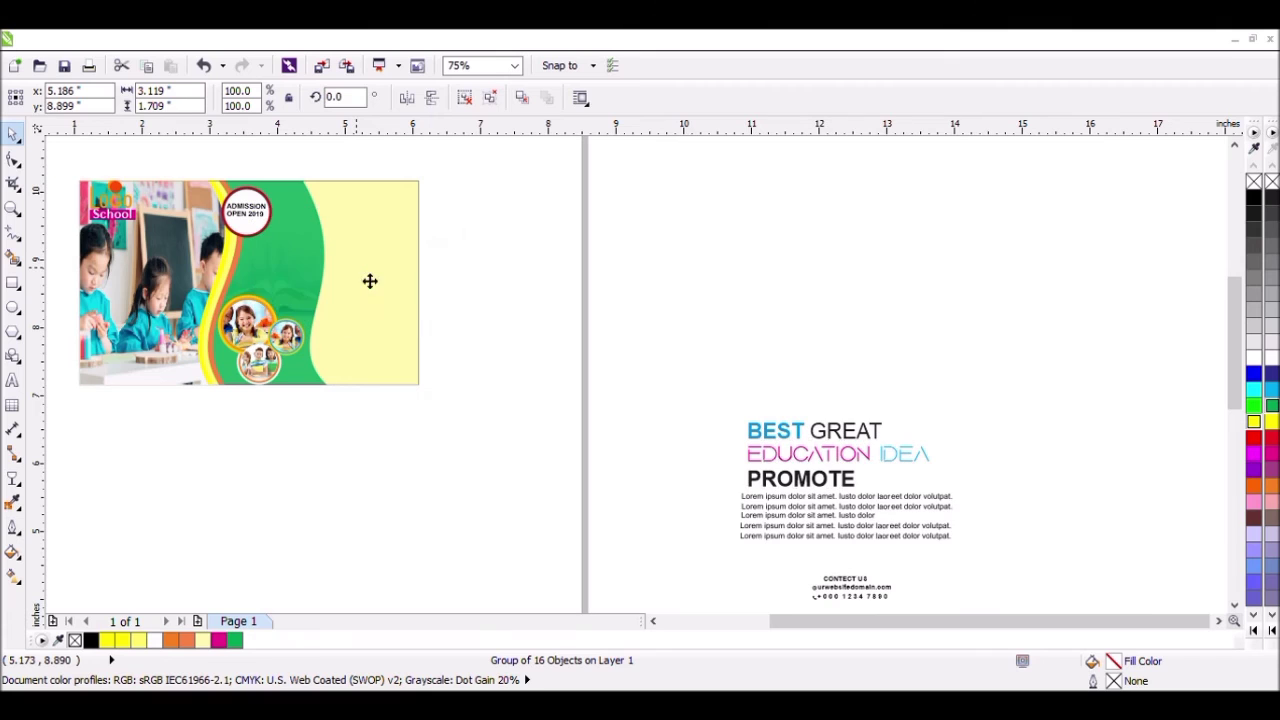
scroll(200, 258, up, 1)
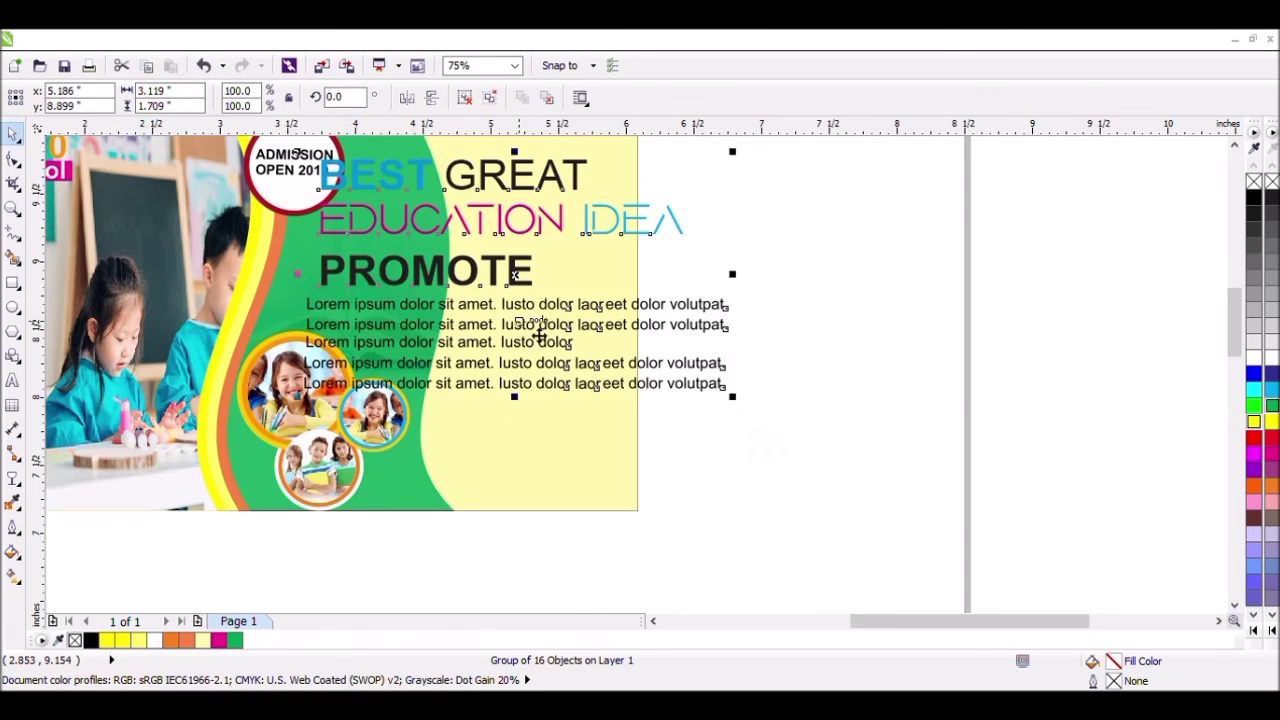
drag(741, 413, 674, 372)
drag(538, 296, 498, 282)
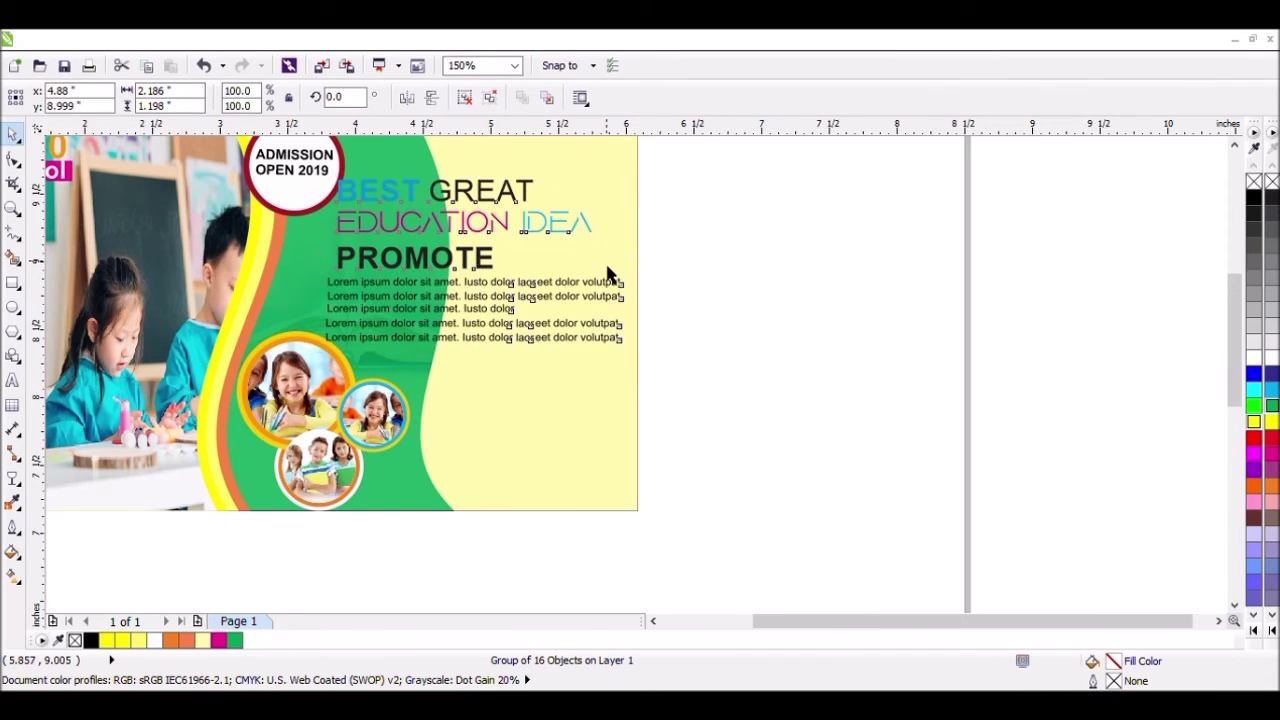
- Move the copied text group up beside the "ADMISSION OPEN 2019" badge and narrow it to about 2.118 inches to fit the card's edge
scroll(610, 272, down, 1)
click(728, 218)
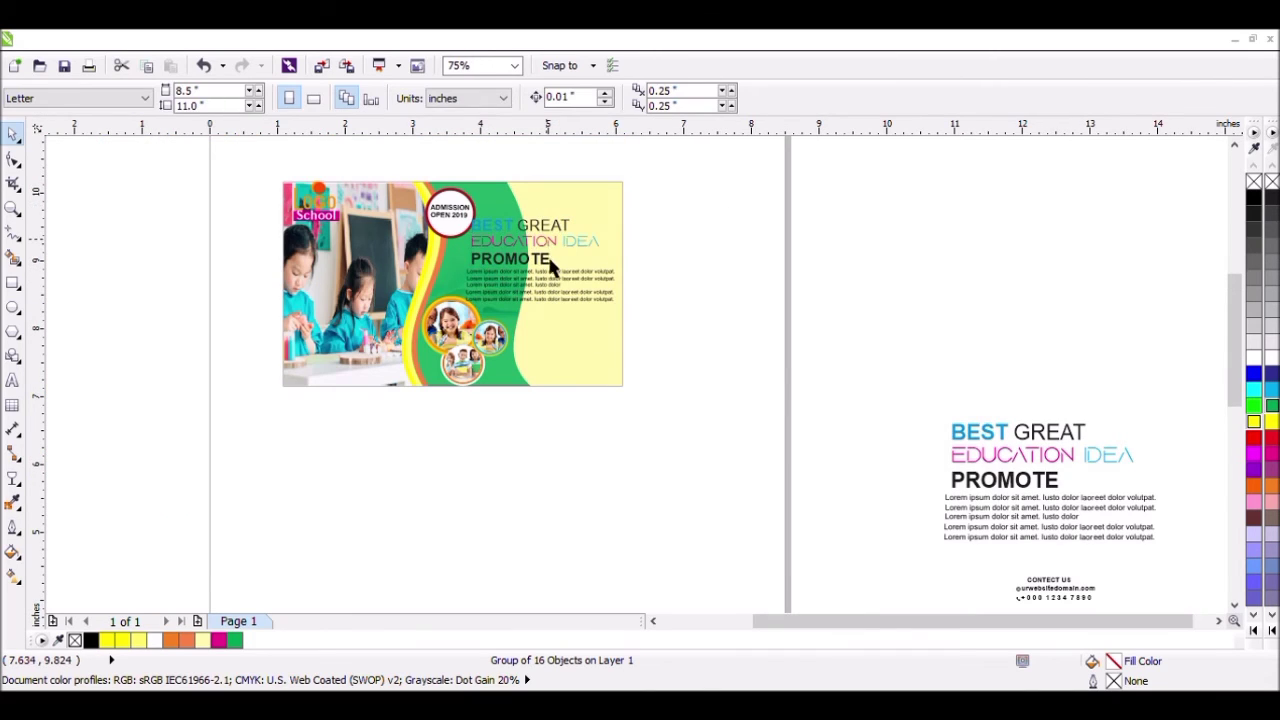
mouse_move(550, 262)
mouse_down()
mouse_move(554, 274)
mouse_move(561, 251)
mouse_up()
click(743, 257)
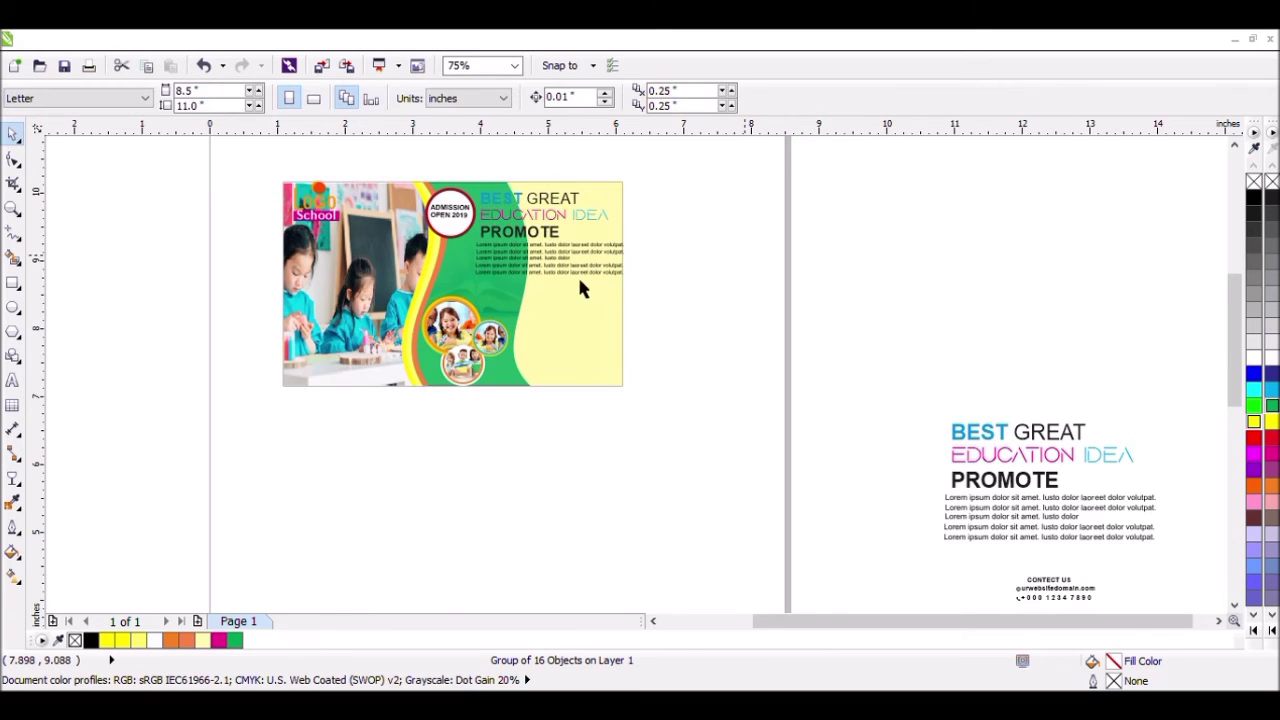
scroll(532, 264, up, 1)
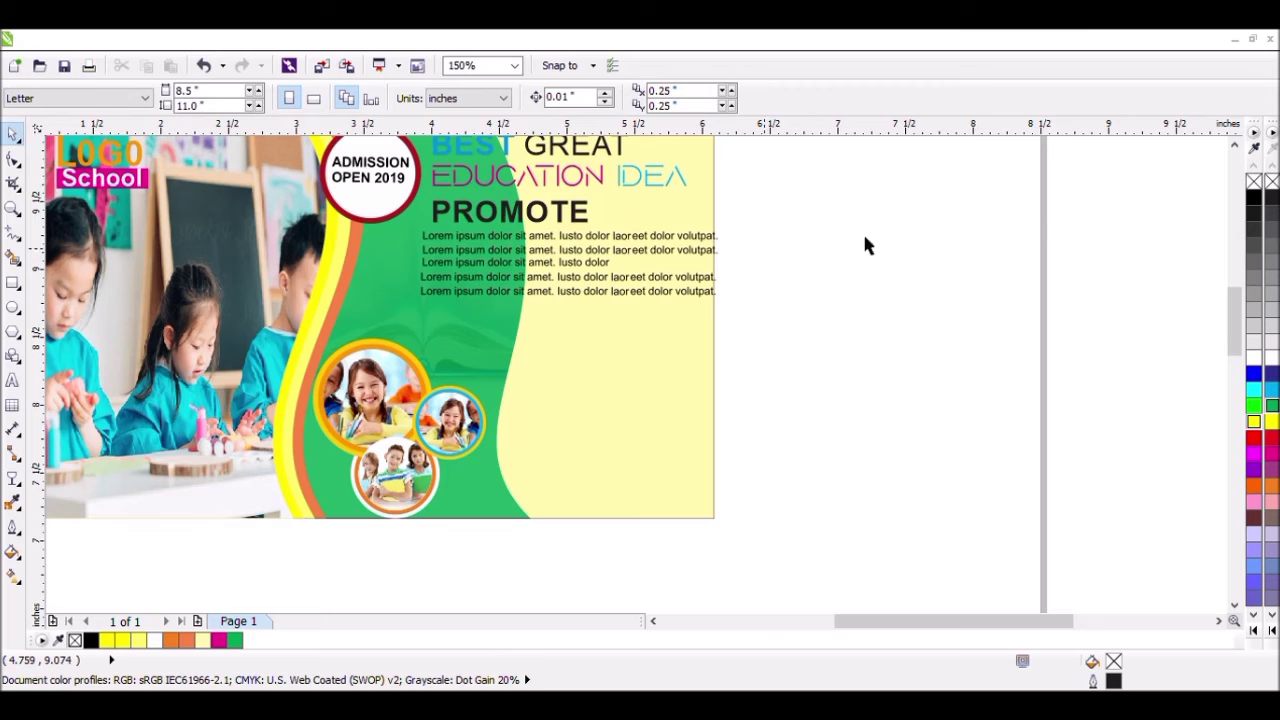
scroll(580, 209, down, 1)
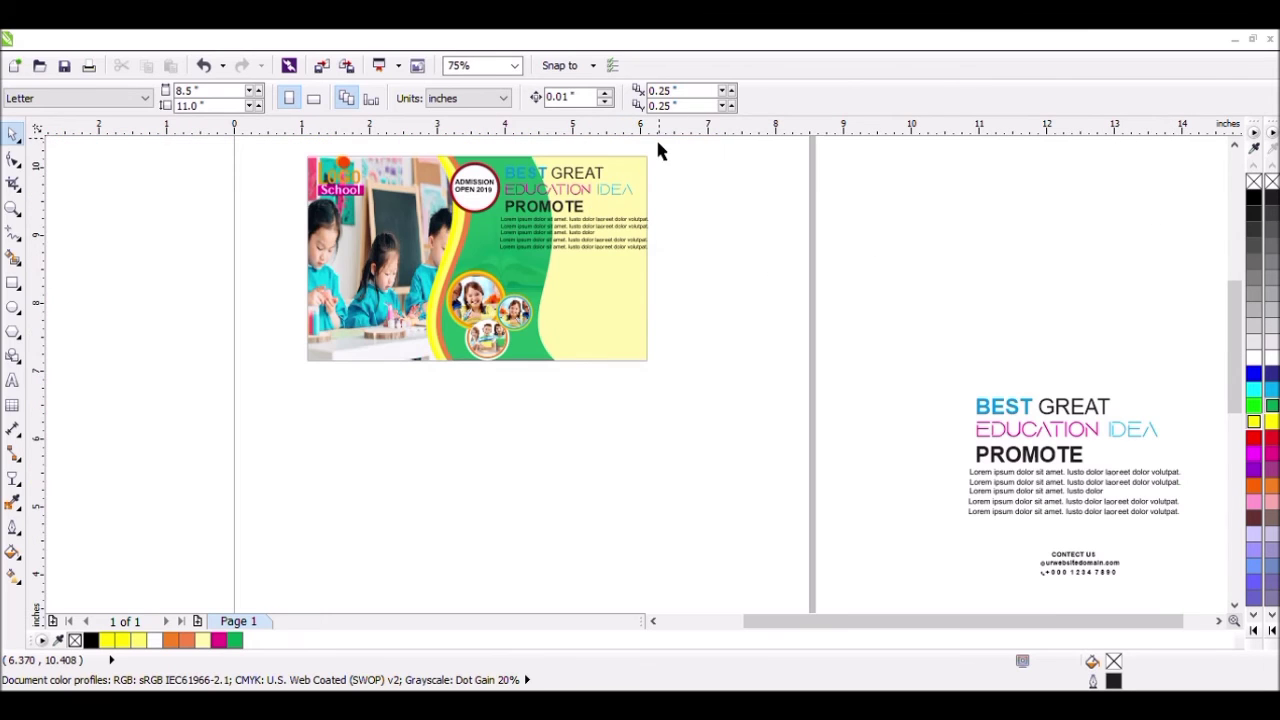
scroll(653, 140, up, 1)
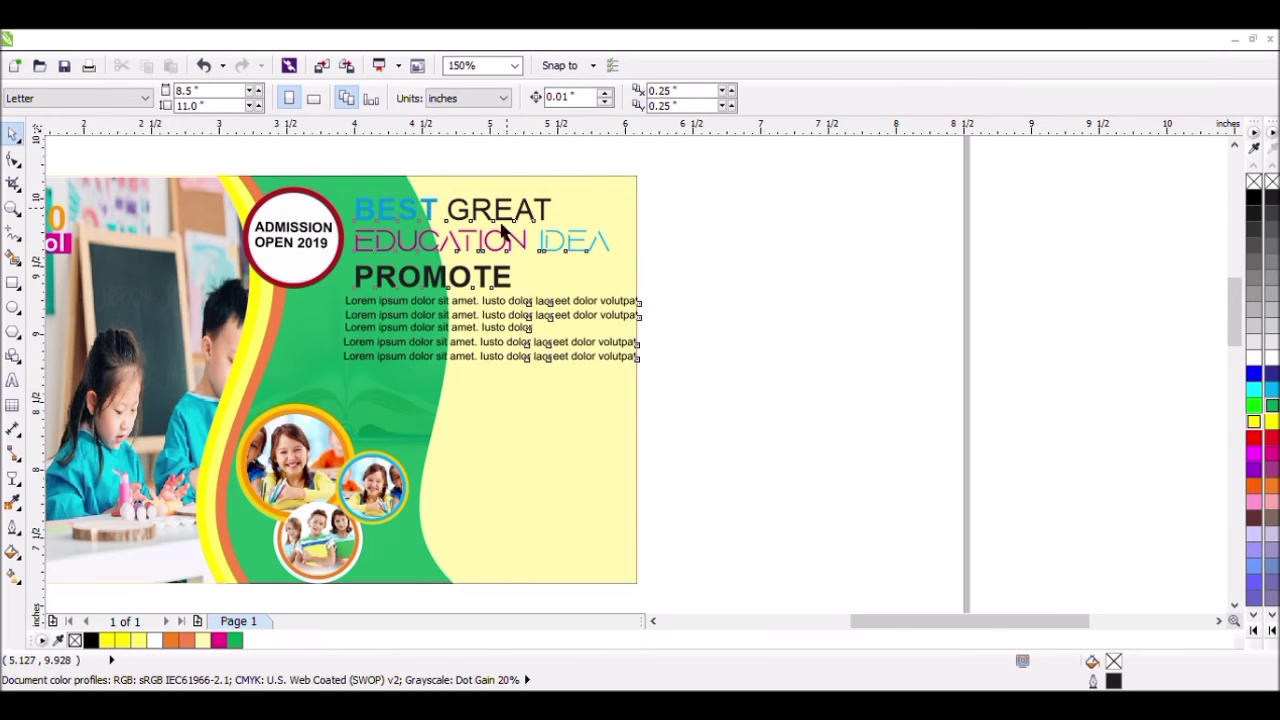
click(493, 279)
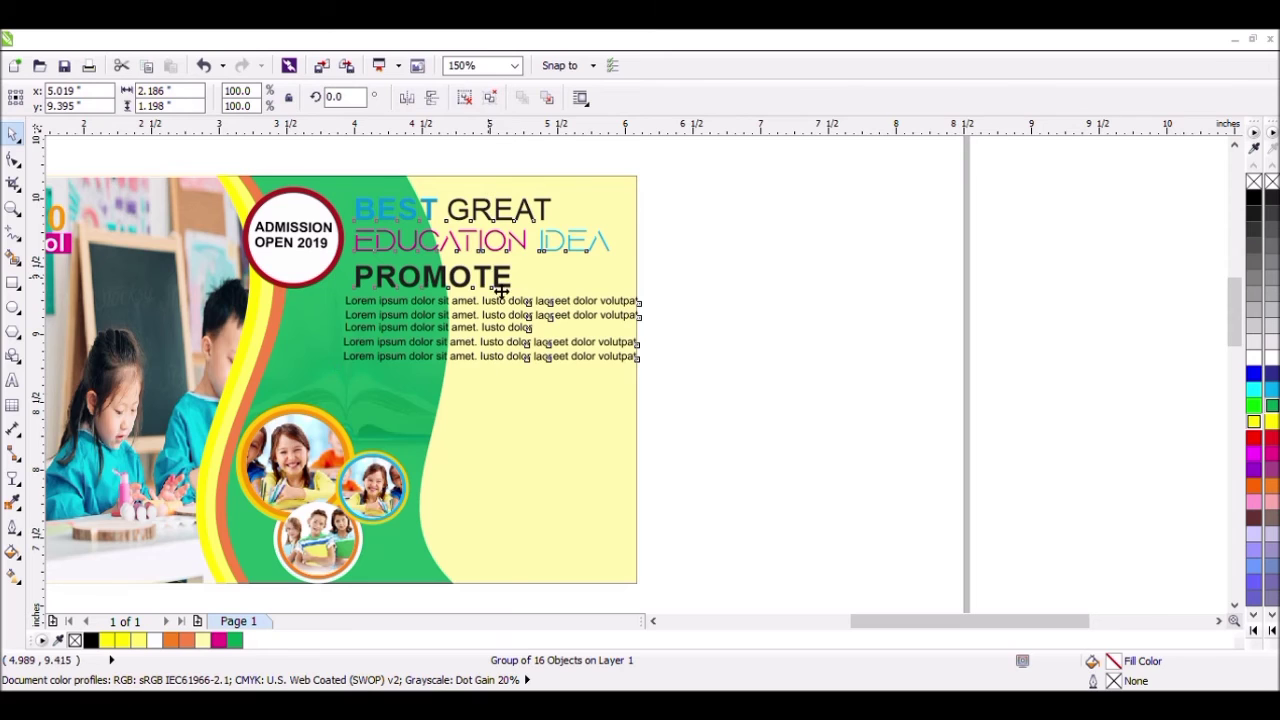
drag(500, 291, 497, 292)
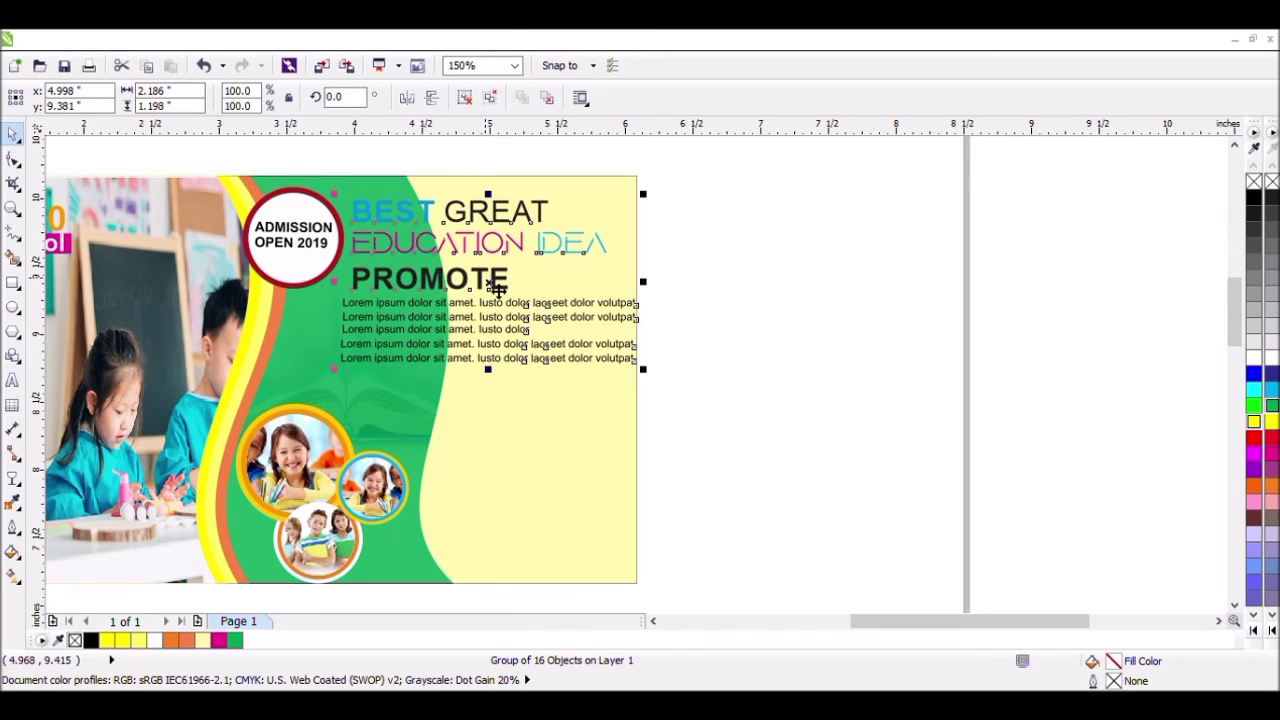
drag(652, 294, 648, 296)
click(694, 280)
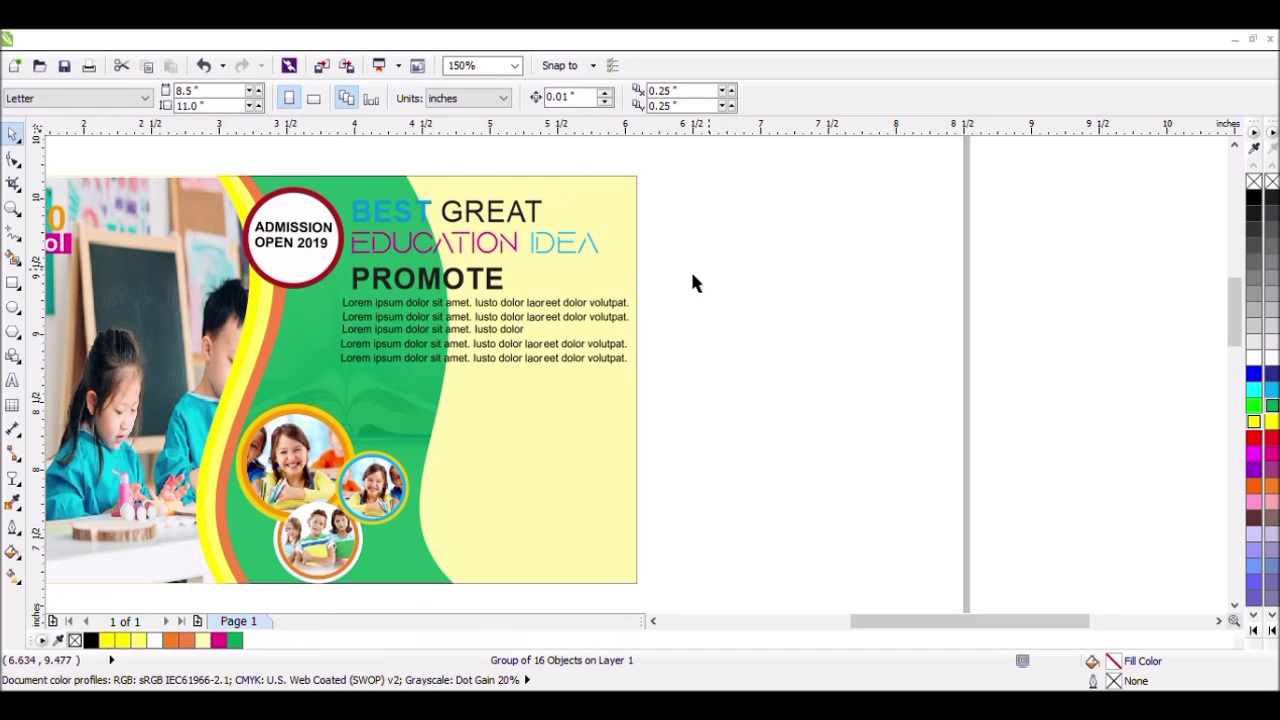
- Ungroup the card's text, try red and green fills on "BEST GREAT", and settle on dark blue
click(537, 253)
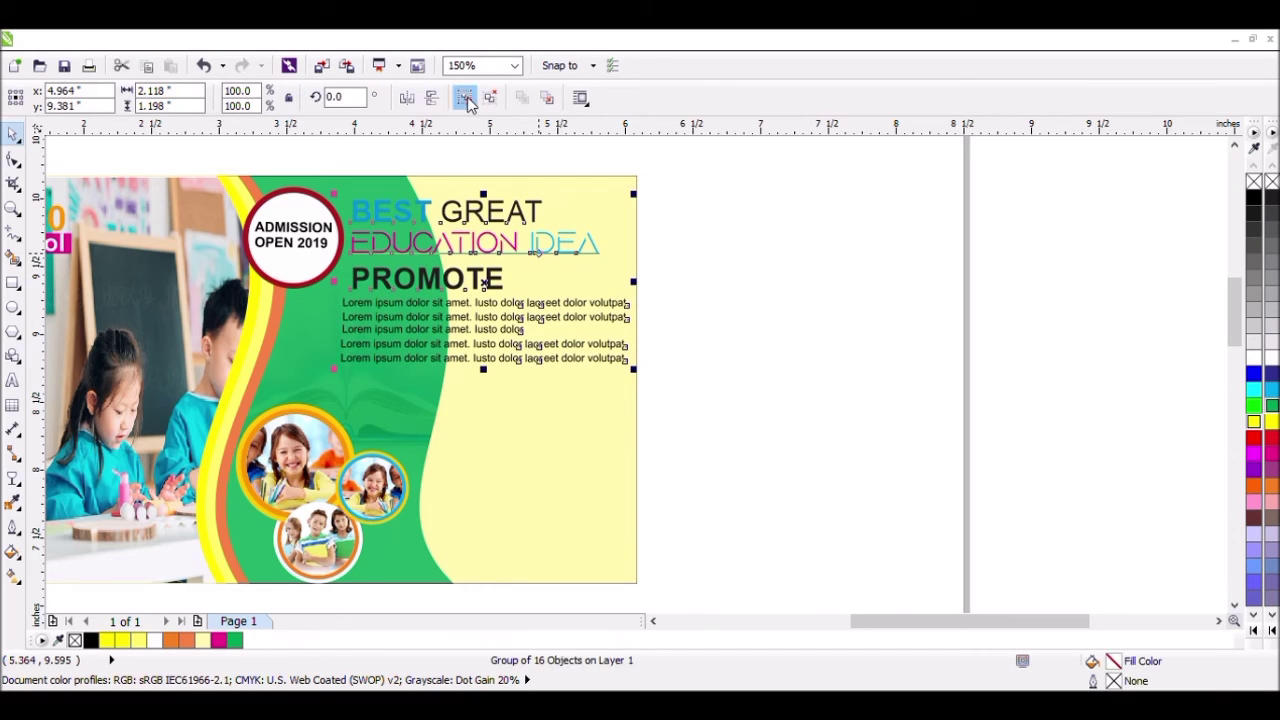
click(727, 176)
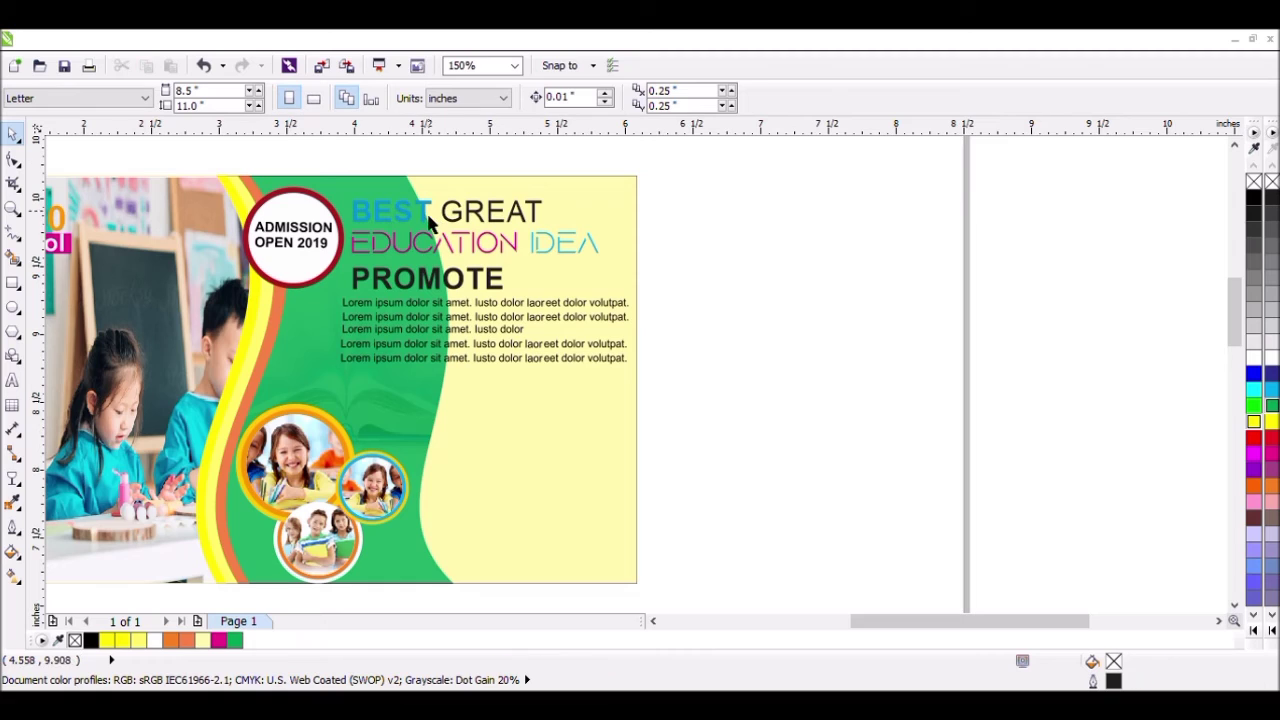
click(463, 203)
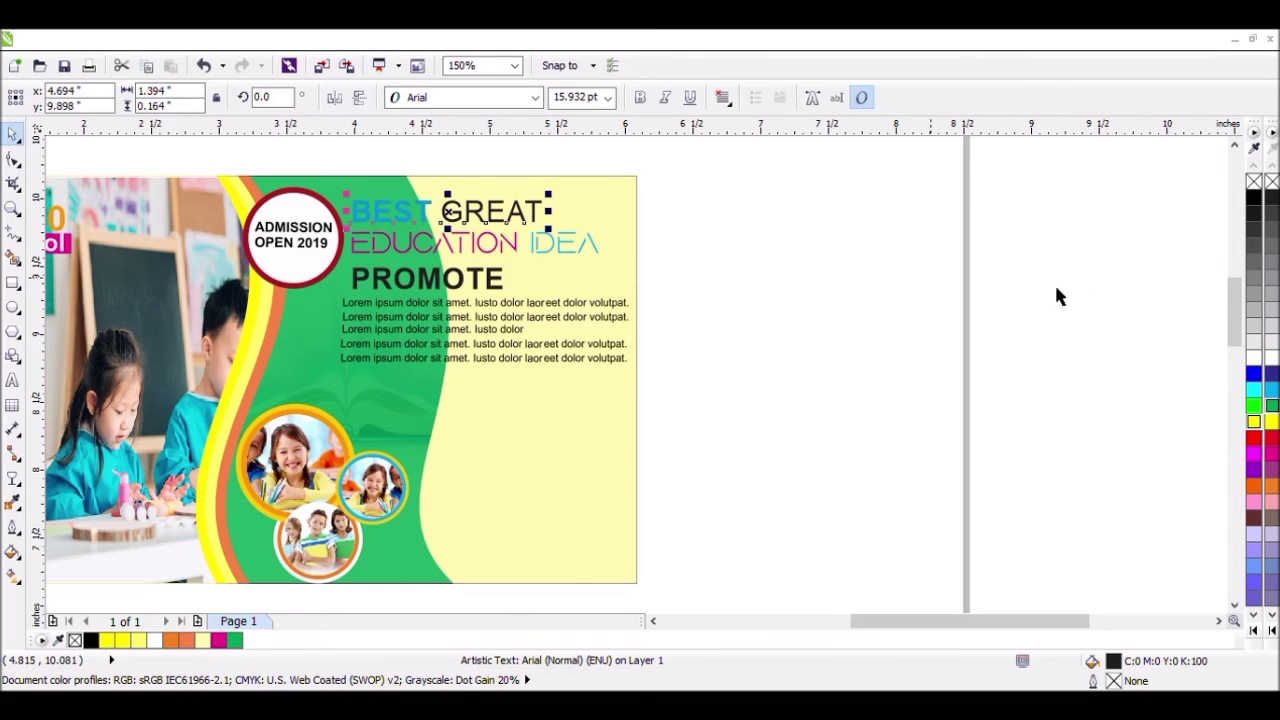
click(1271, 438)
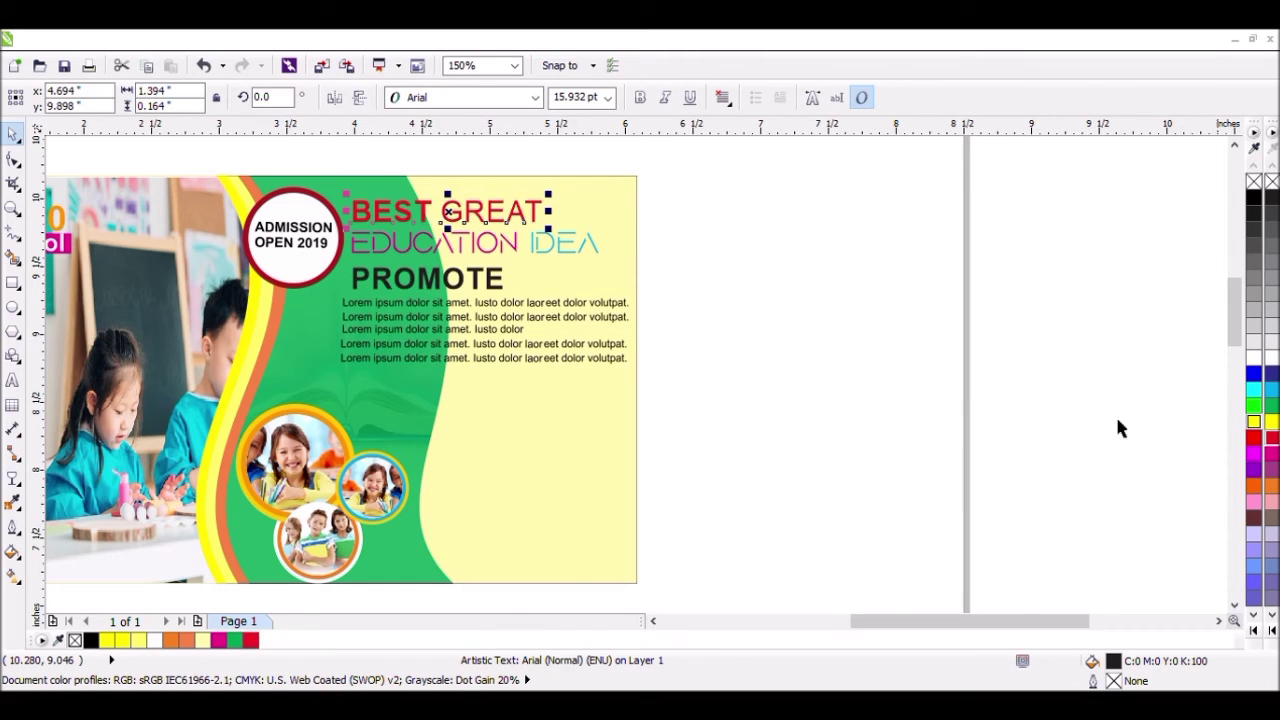
click(1271, 410)
click(1271, 376)
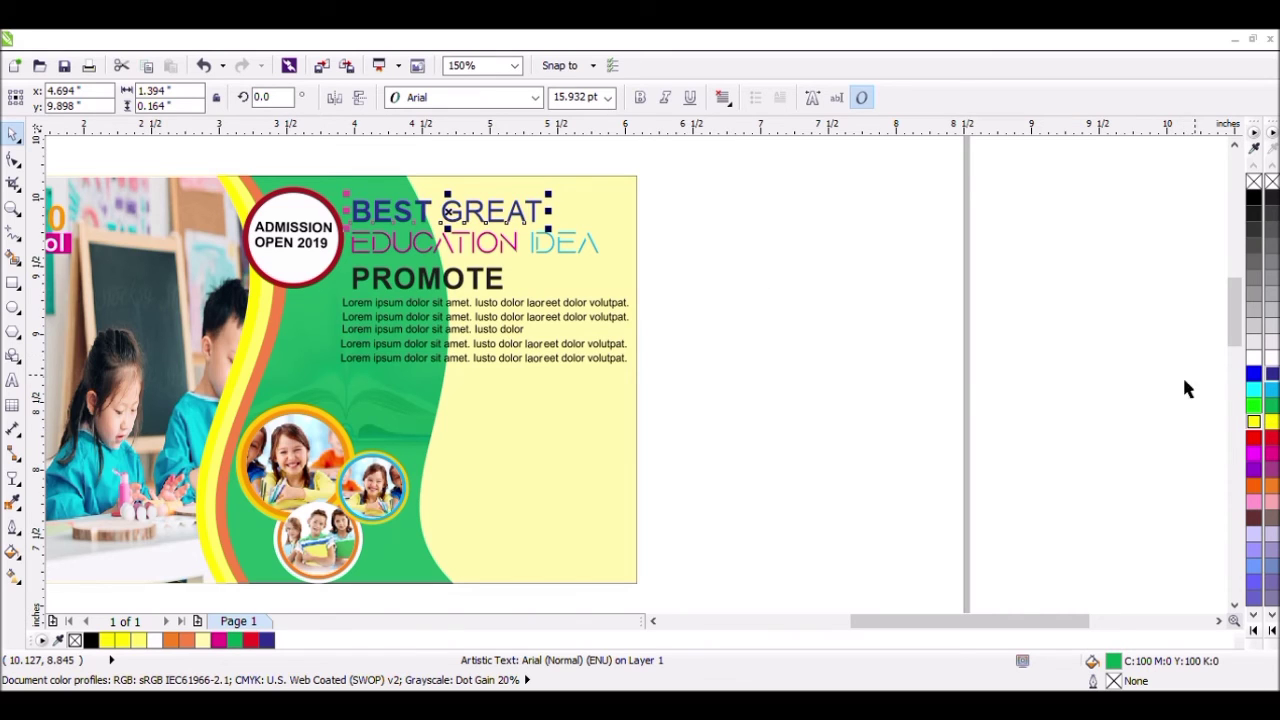
click(768, 298)
- Try cyan, red, orange and white fills on the "EDUCATION IDEA" line
click(511, 248)
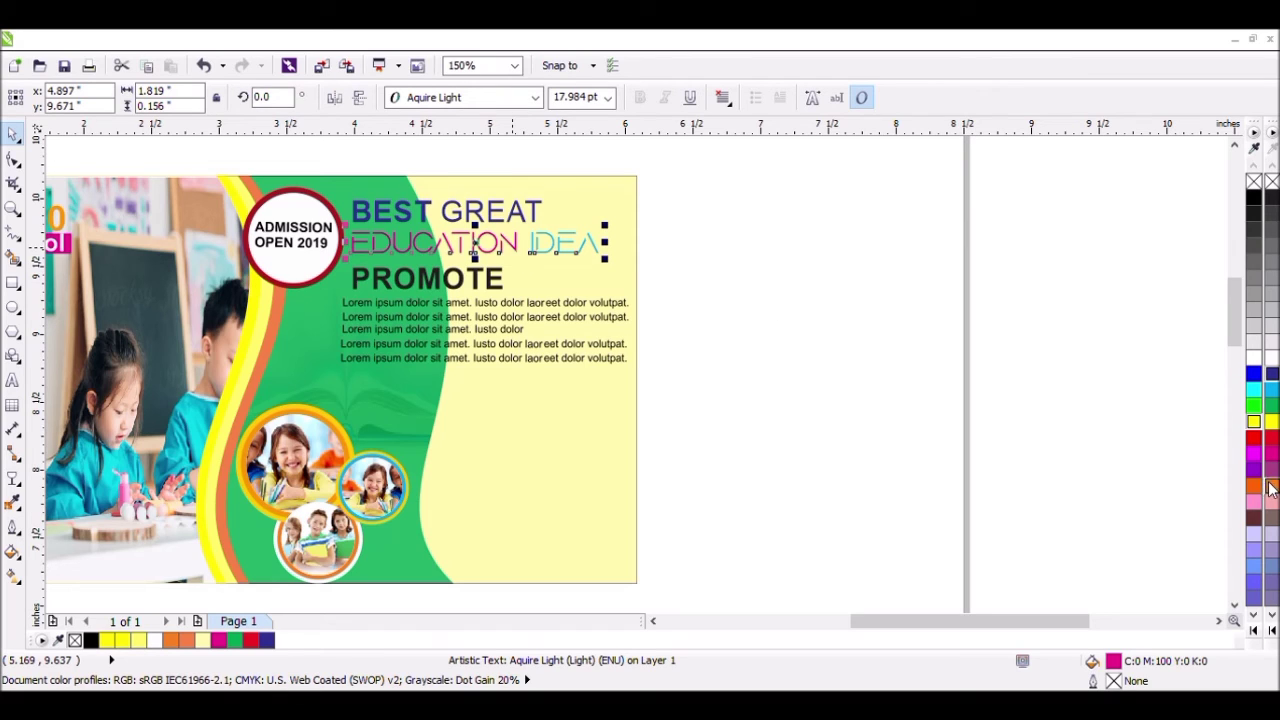
click(1271, 399)
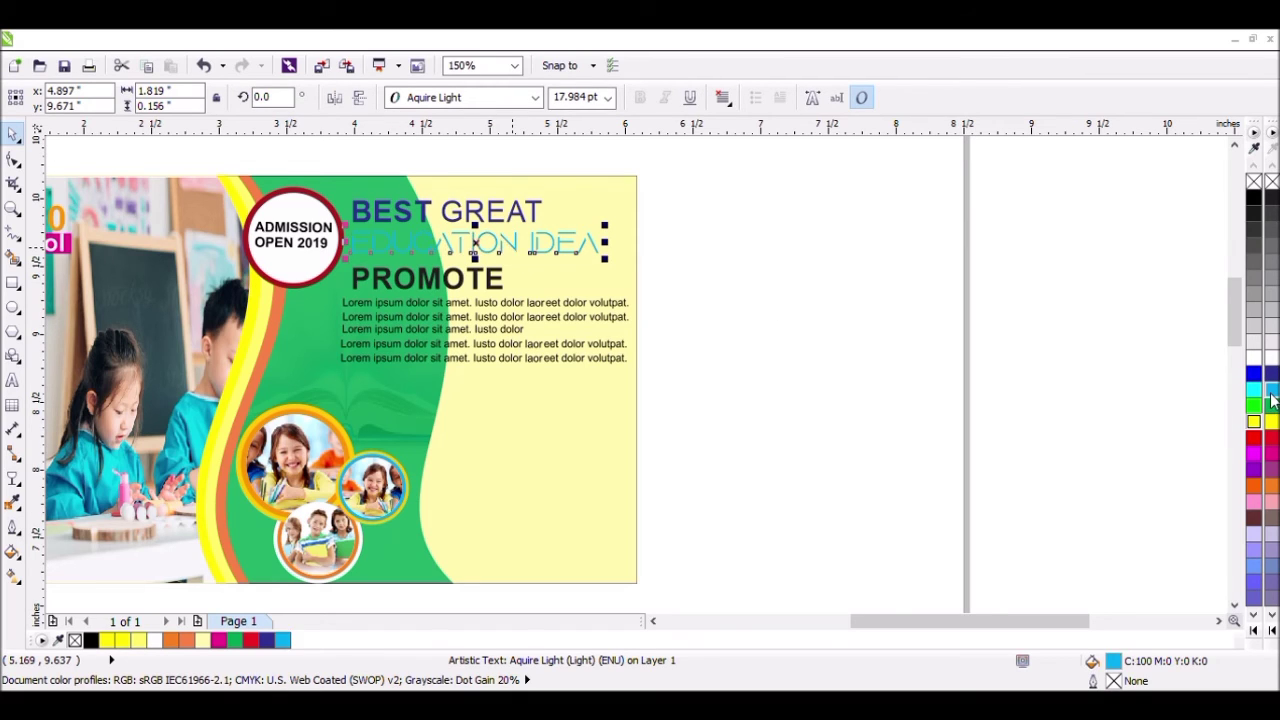
click(1271, 445)
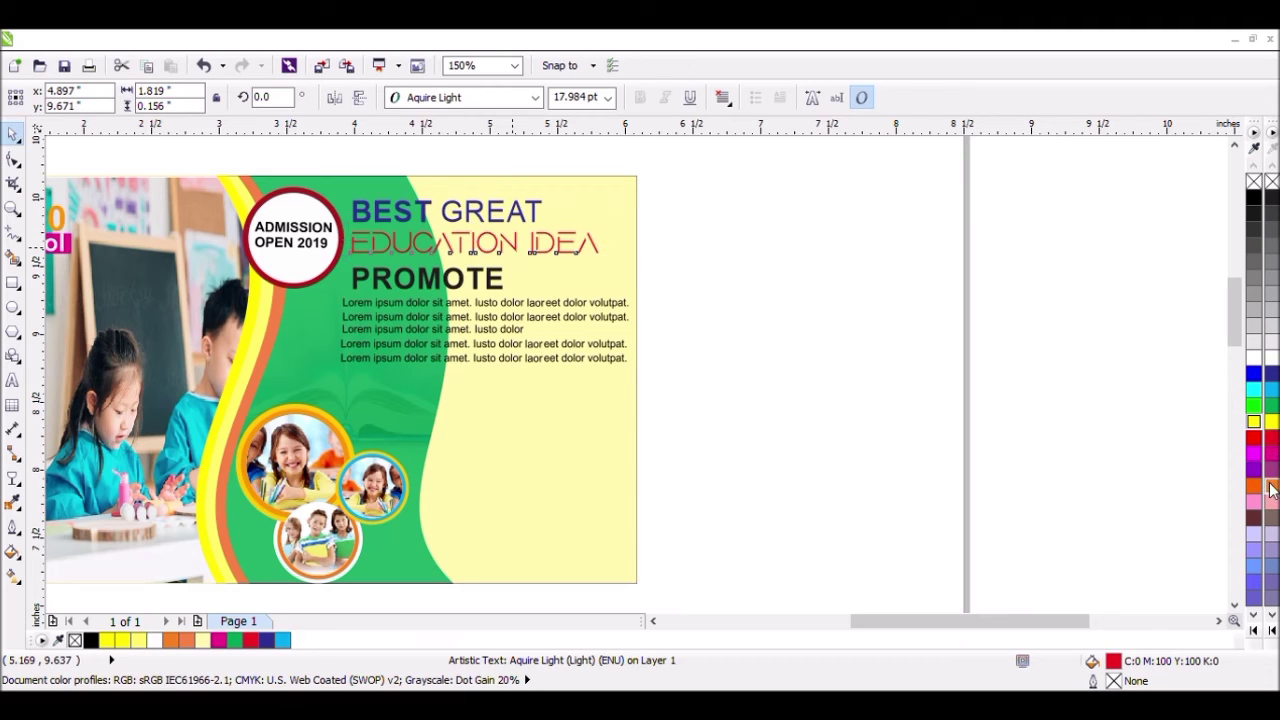
click(1271, 485)
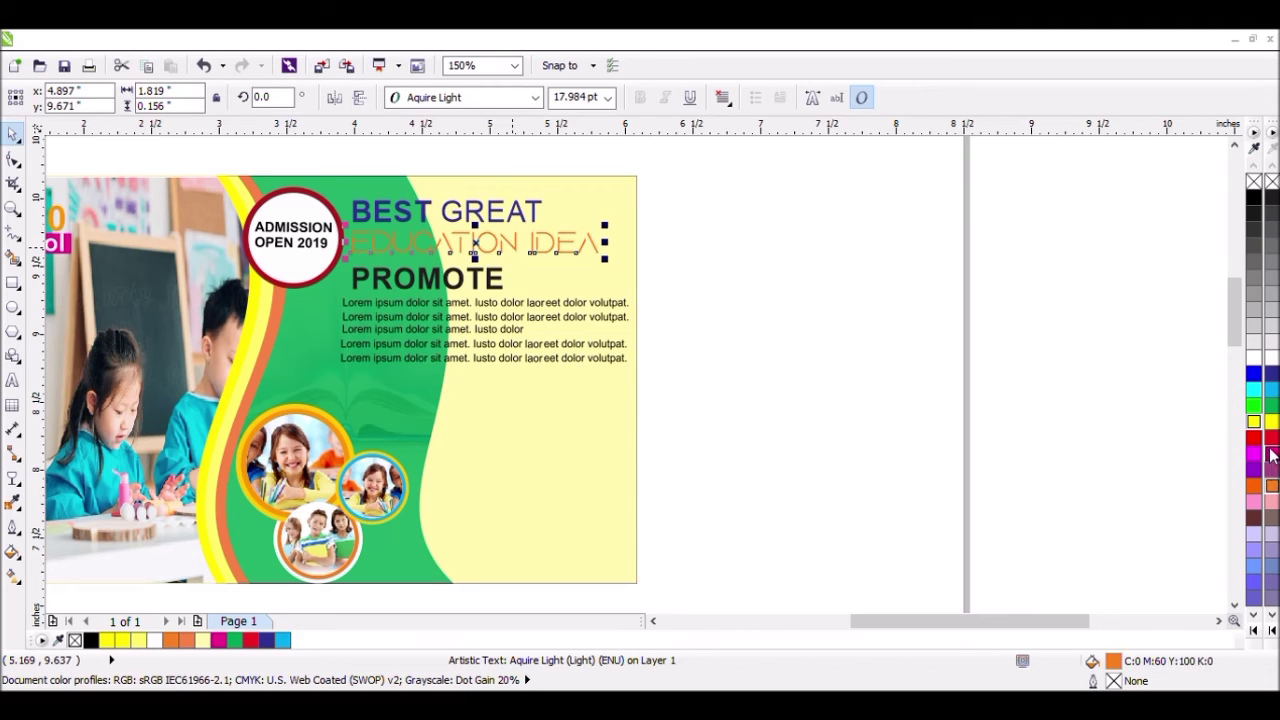
click(1271, 358)
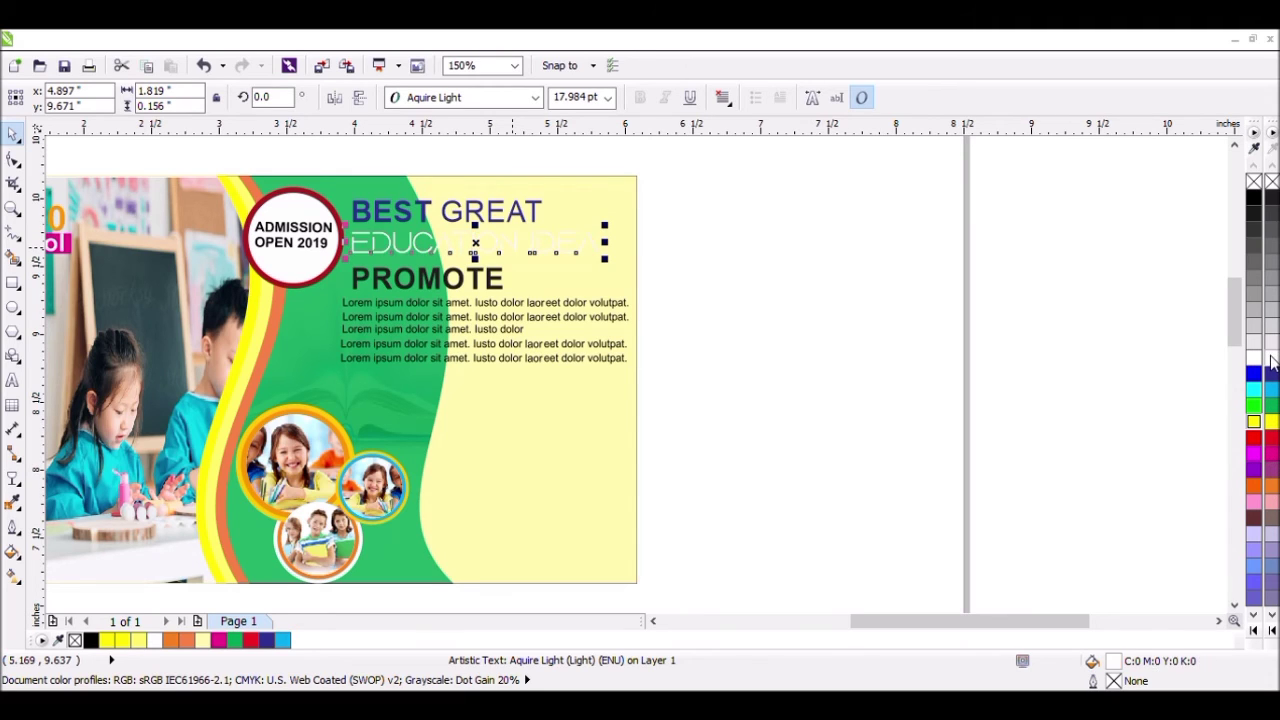
- Set the "EDUCATION IDEA" line in Arial Black and scale it down to about 14.7 pt, placed between "BEST GREAT" and "PROMOTE"
click(522, 97)
key(Down)
key(Down)
key(Down)
key(Down)
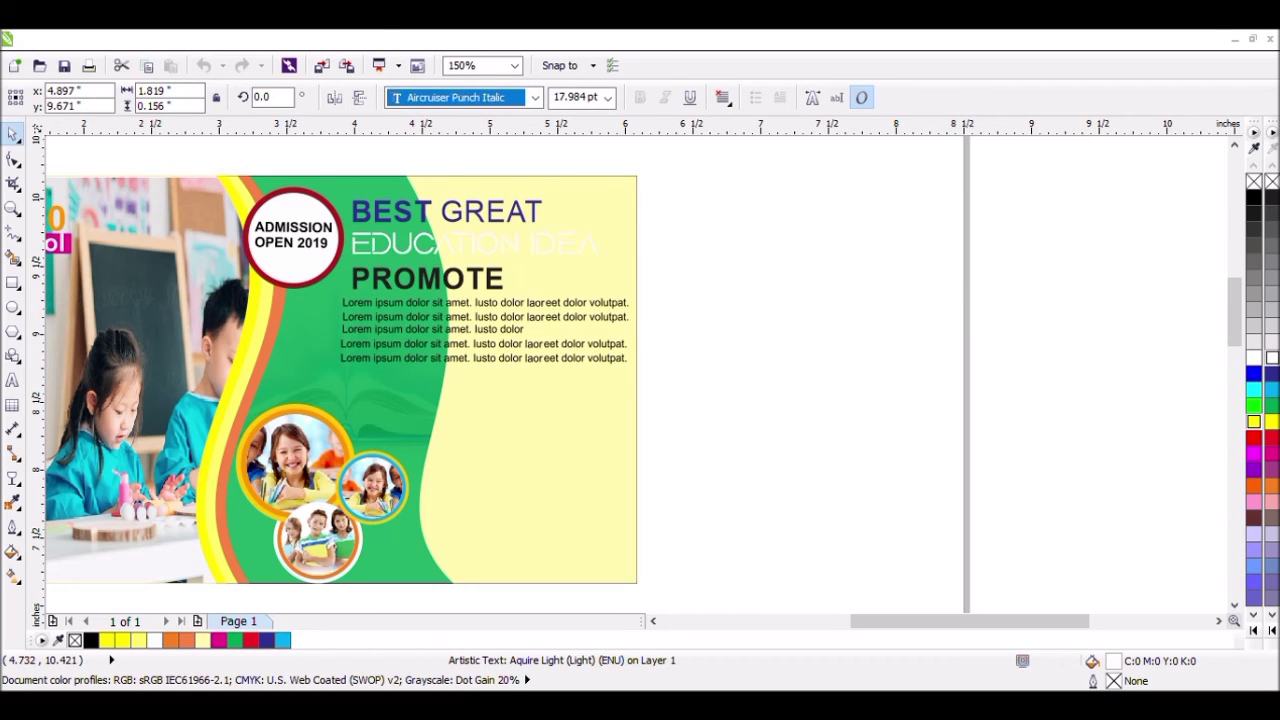
key(Return)
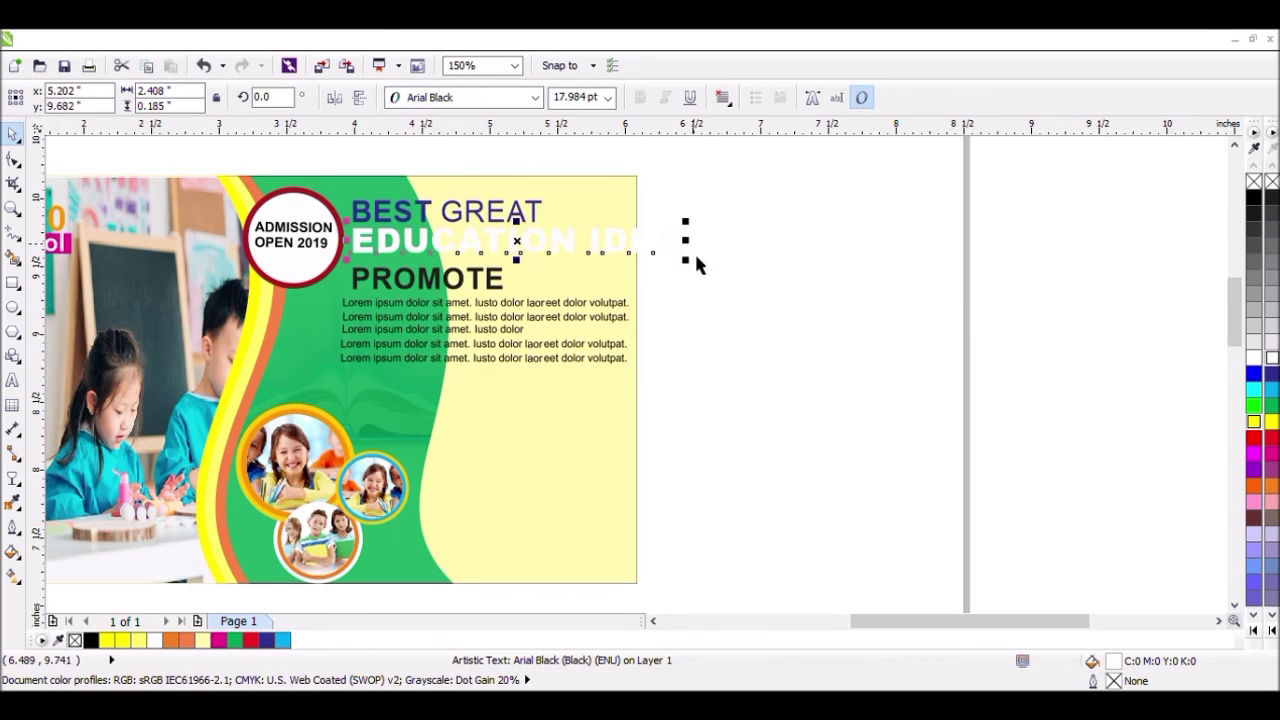
drag(699, 281, 638, 277)
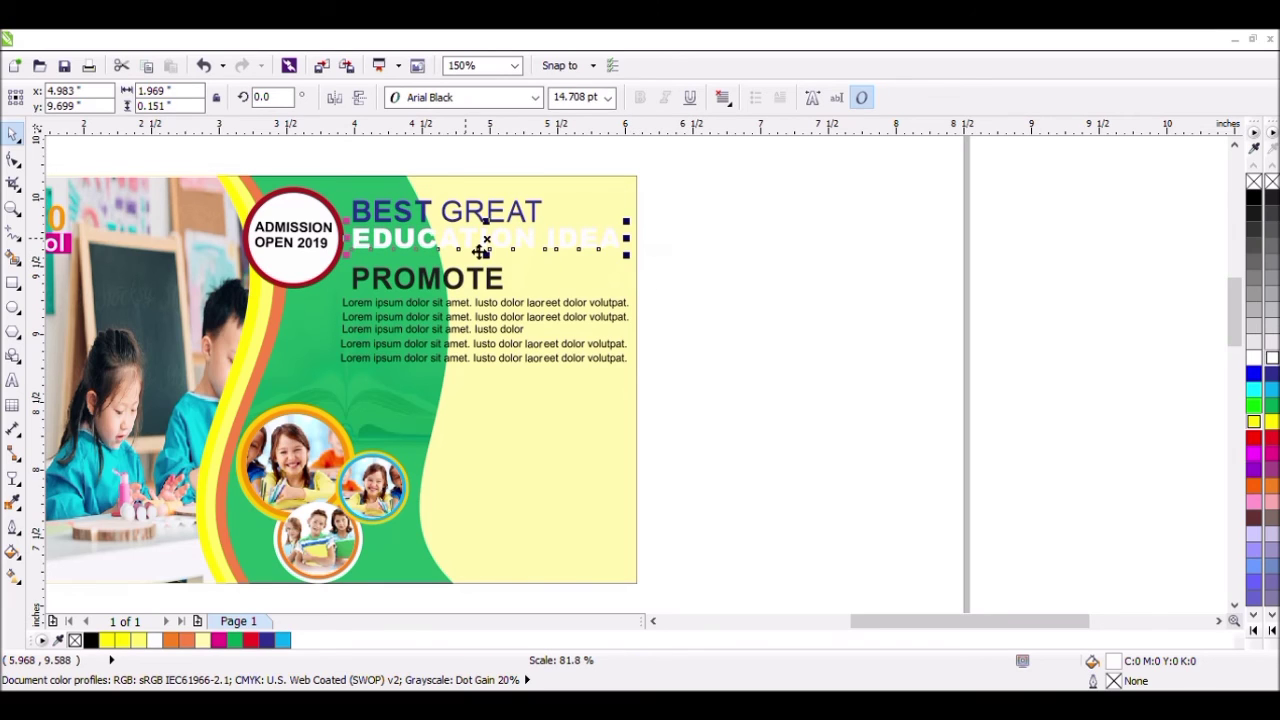
drag(503, 251, 503, 256)
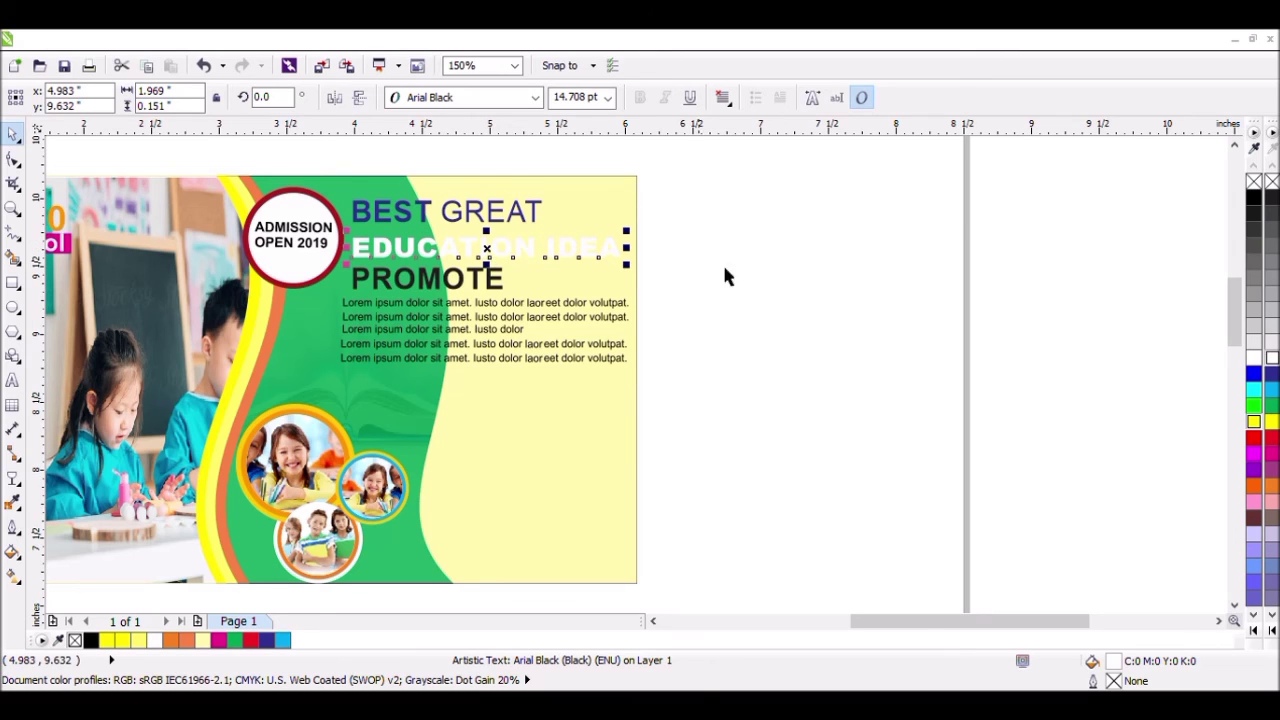
- Try dark blue on "EDUCATION IDEA", settle on red (C:0 M:100 Y:100 K:0), and nudge the line slightly left
click(1271, 373)
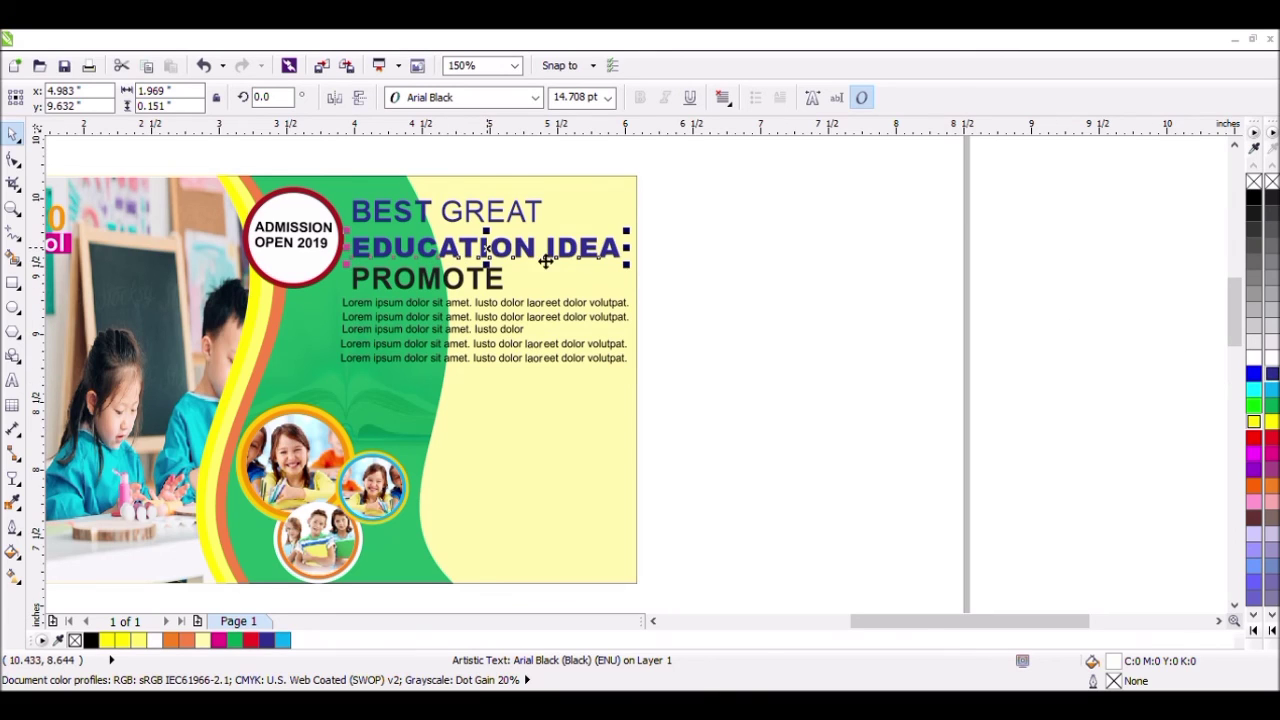
click(1271, 440)
scroll(657, 271, up, 2)
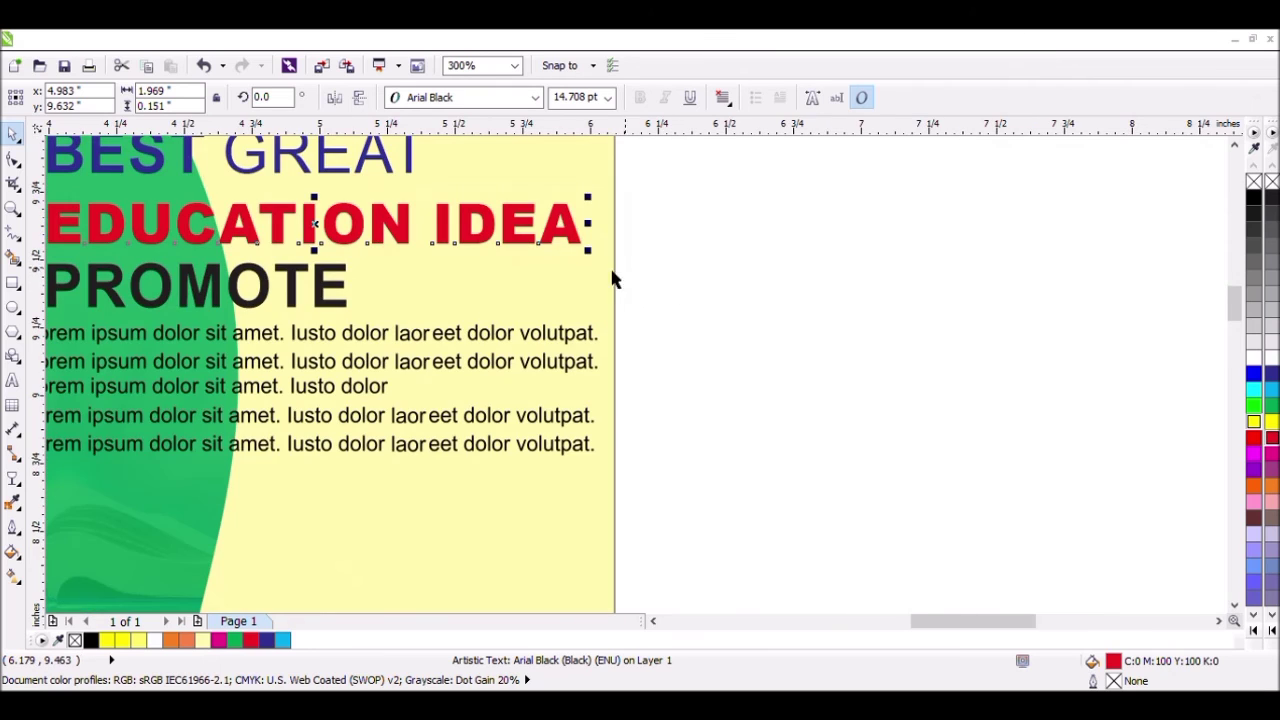
drag(324, 242, 324, 242)
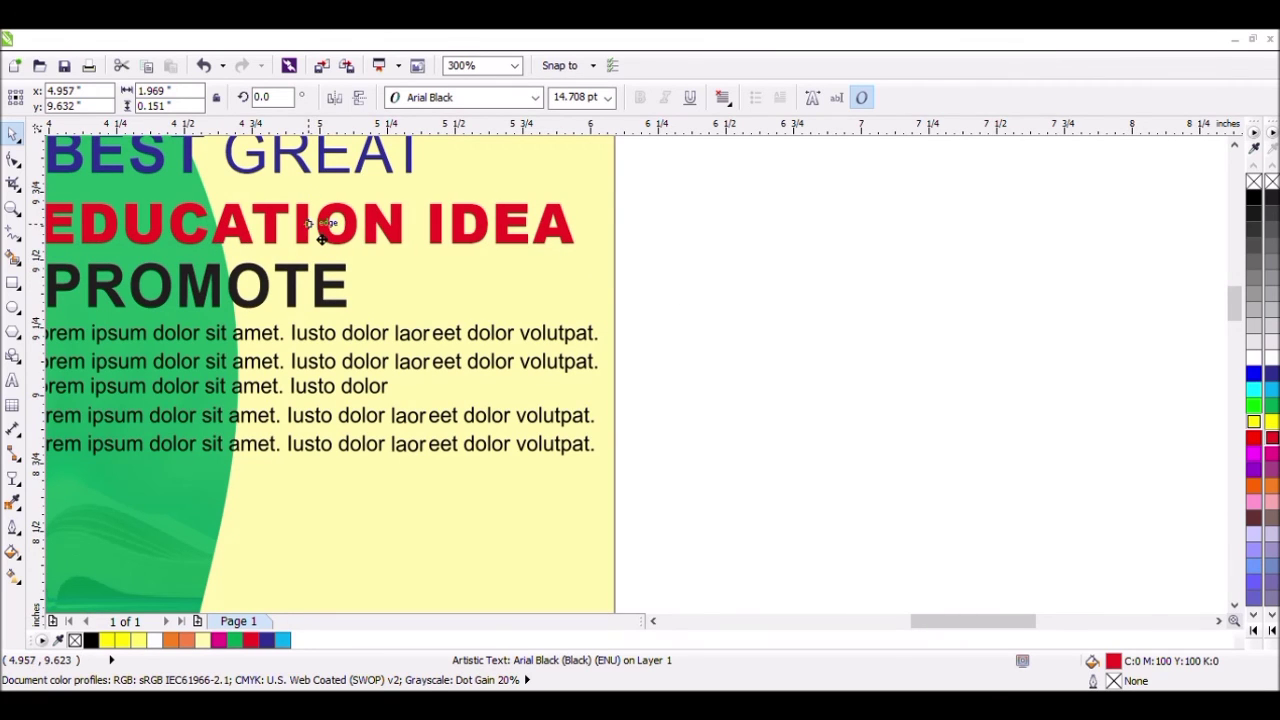
scroll(866, 281, down, 2)
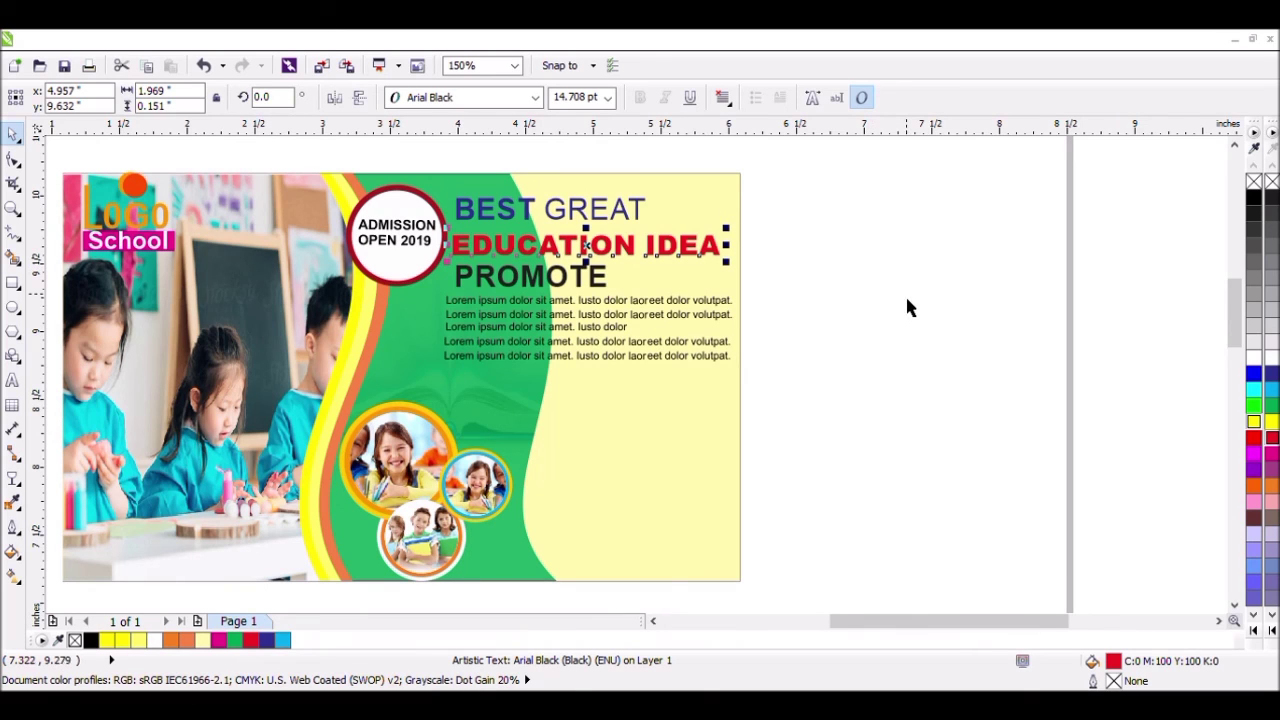
- Delete the spare headline and body text group lying outside the page beside the card
scroll(905, 297, down, 2)
click(1010, 375)
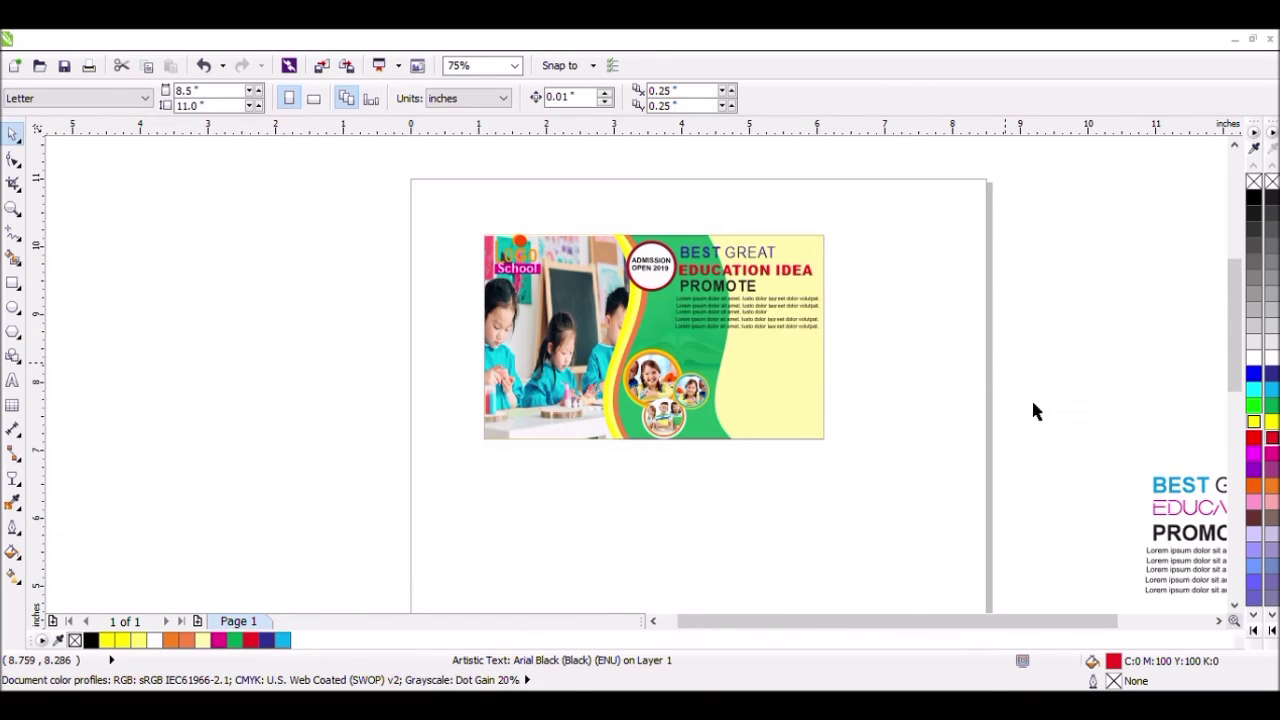
click(1220, 626)
click(1220, 626)
click(1006, 528)
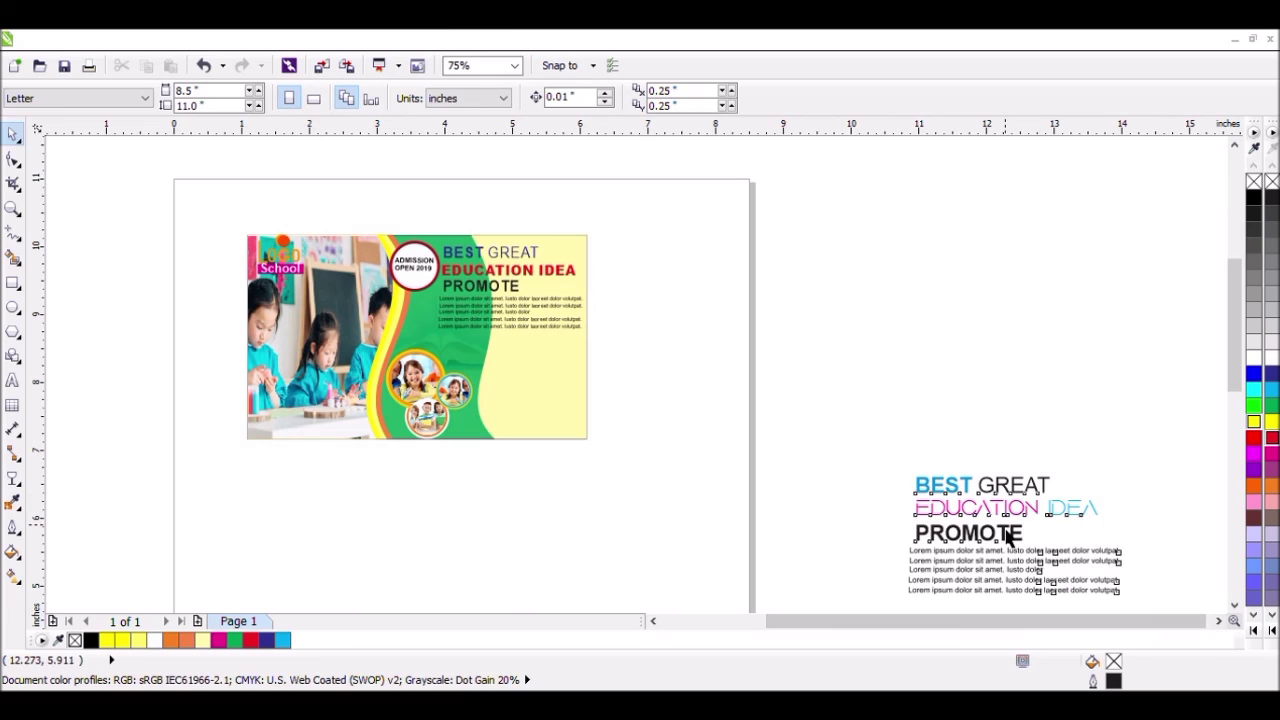
drag(1005, 528, 1019, 538)
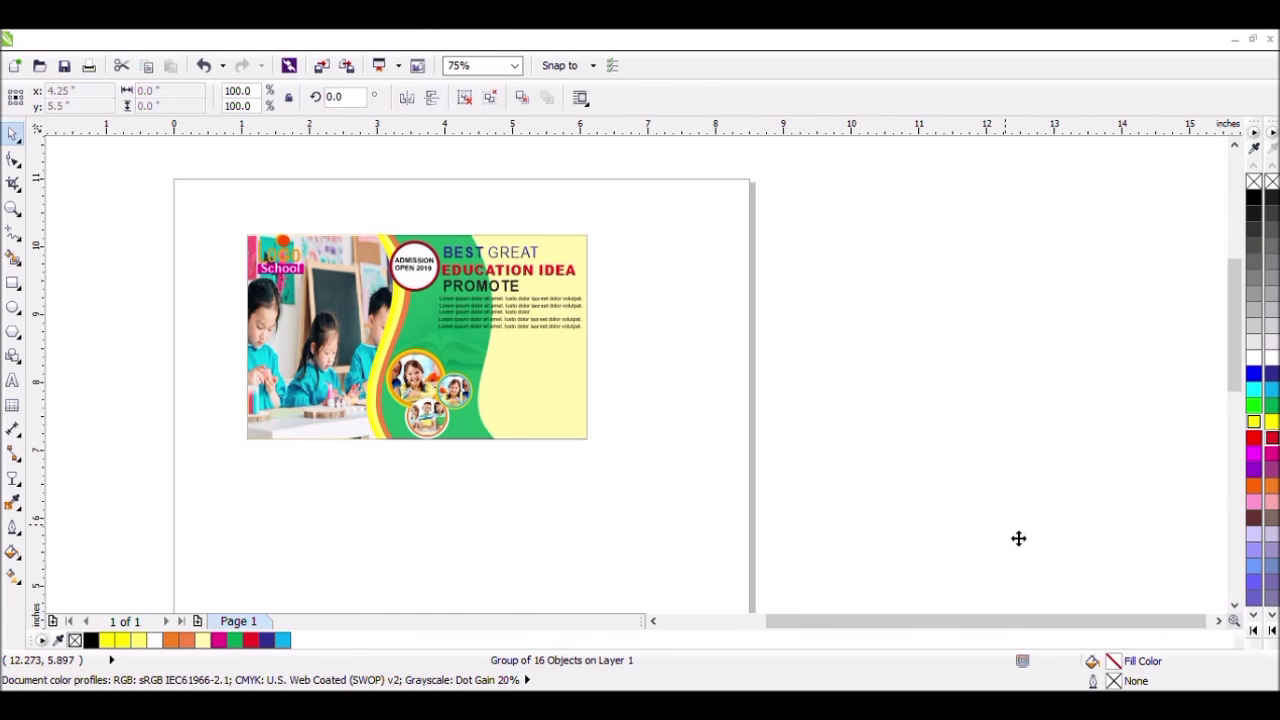
click(1235, 606)
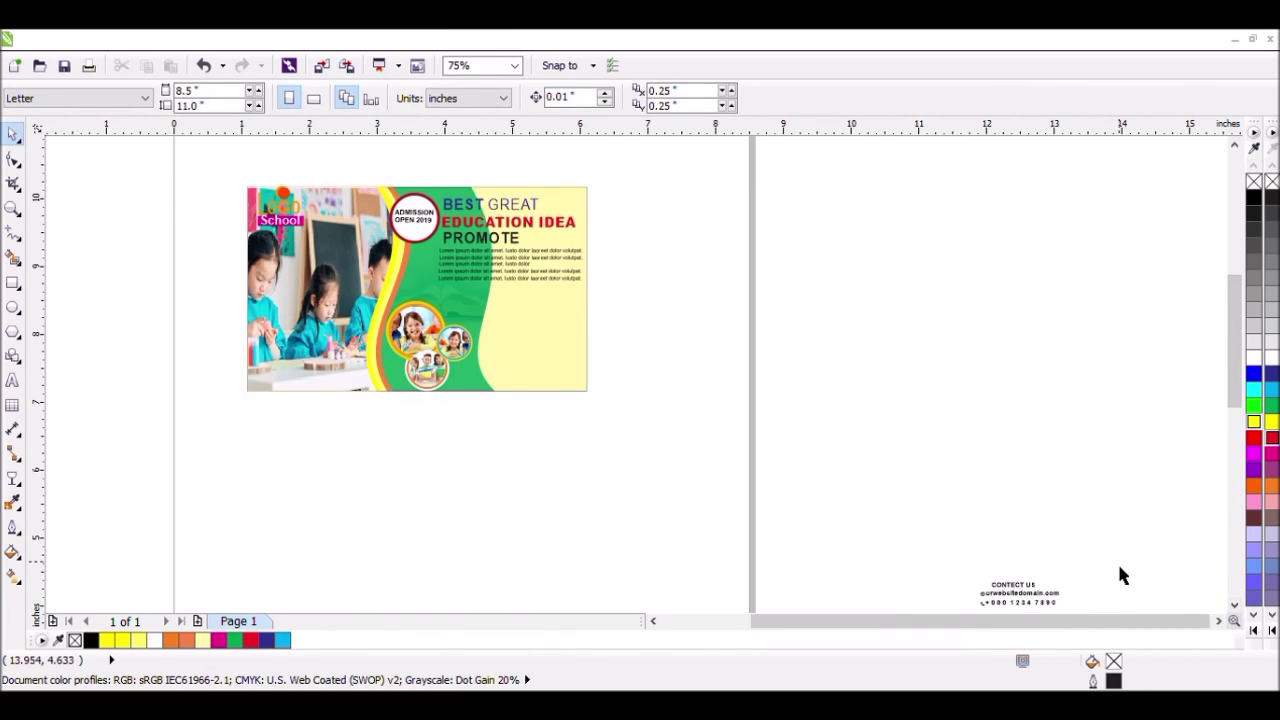
- Delete the leftover "CONTACT US" text block from the area outside the page
scroll(1013, 610, down, 2)
drag(992, 598, 954, 570)
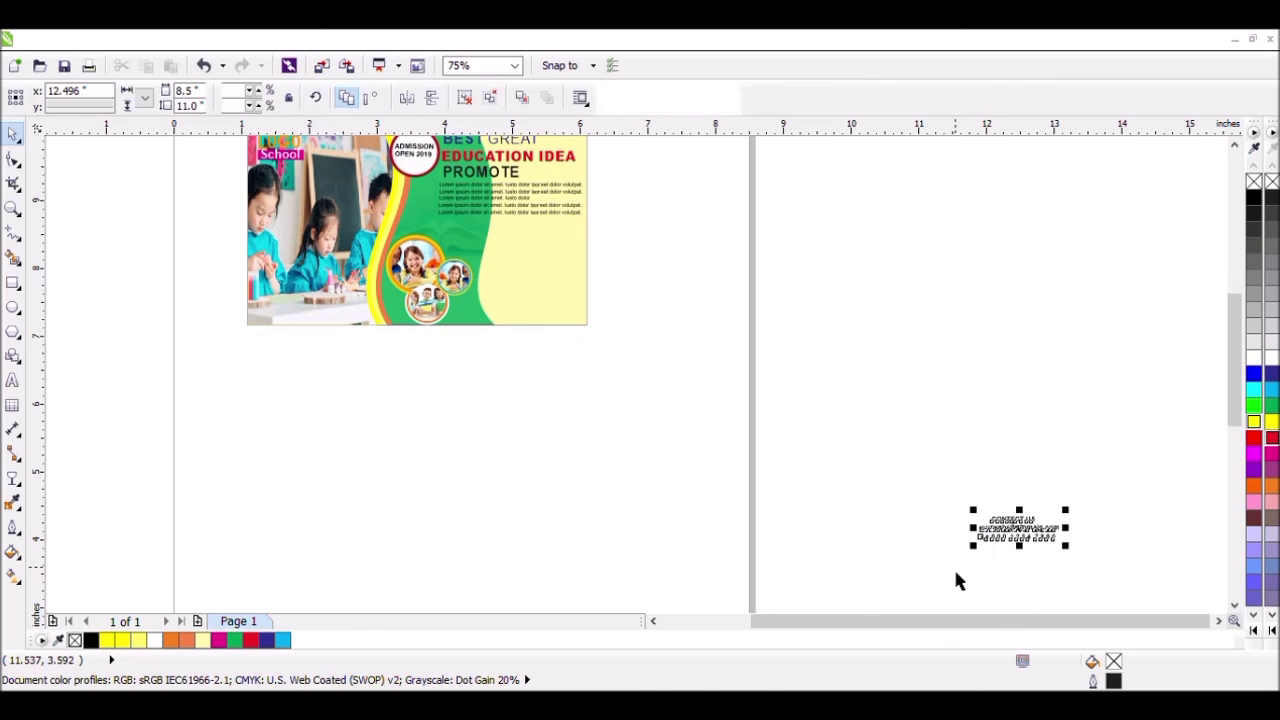
click(1087, 486)
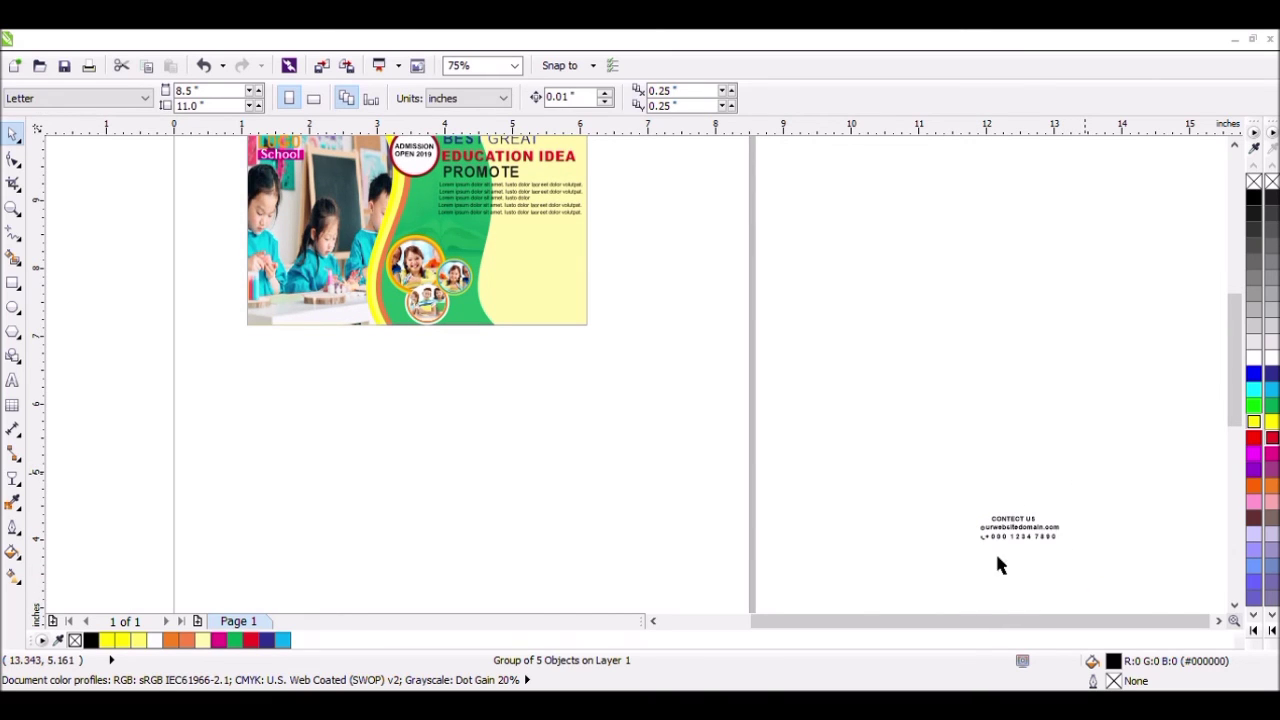
drag(1088, 474, 966, 555)
key(Delete)
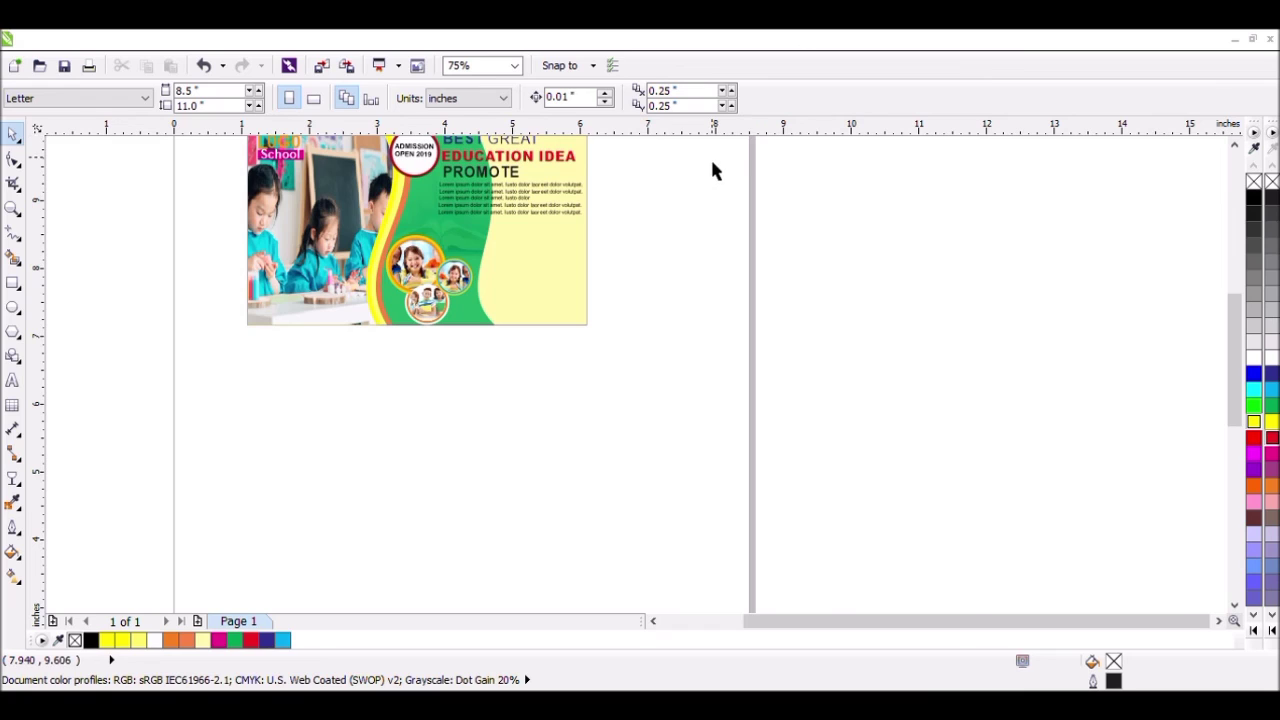
- Move the school logo from the classroom photo to the cream area below the body text and enlarge it slightly
key(z)
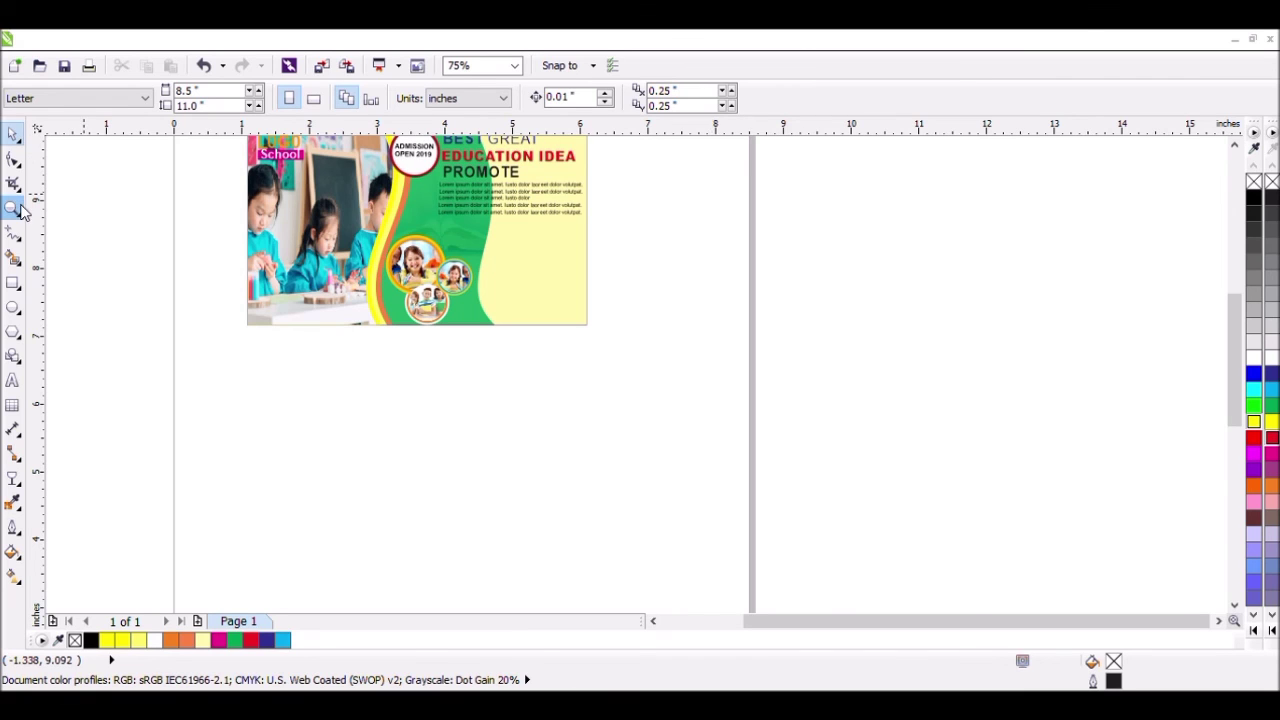
right_click(309, 210)
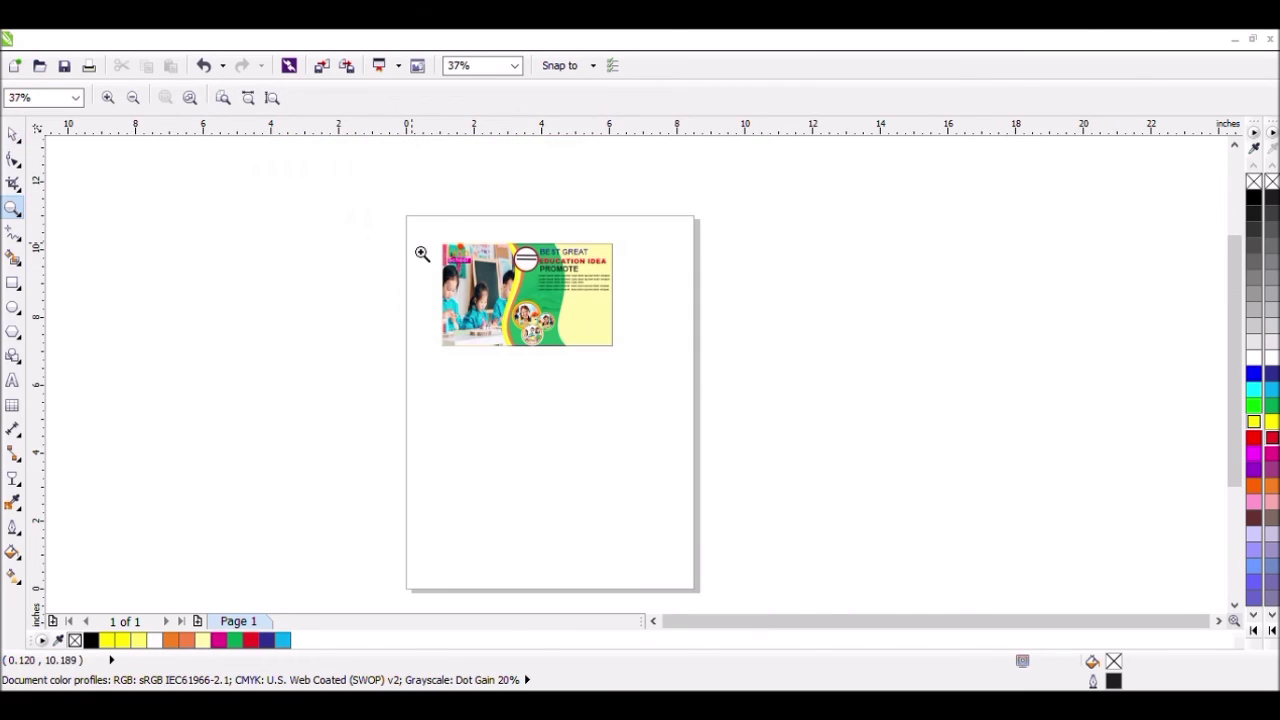
drag(423, 248, 662, 393)
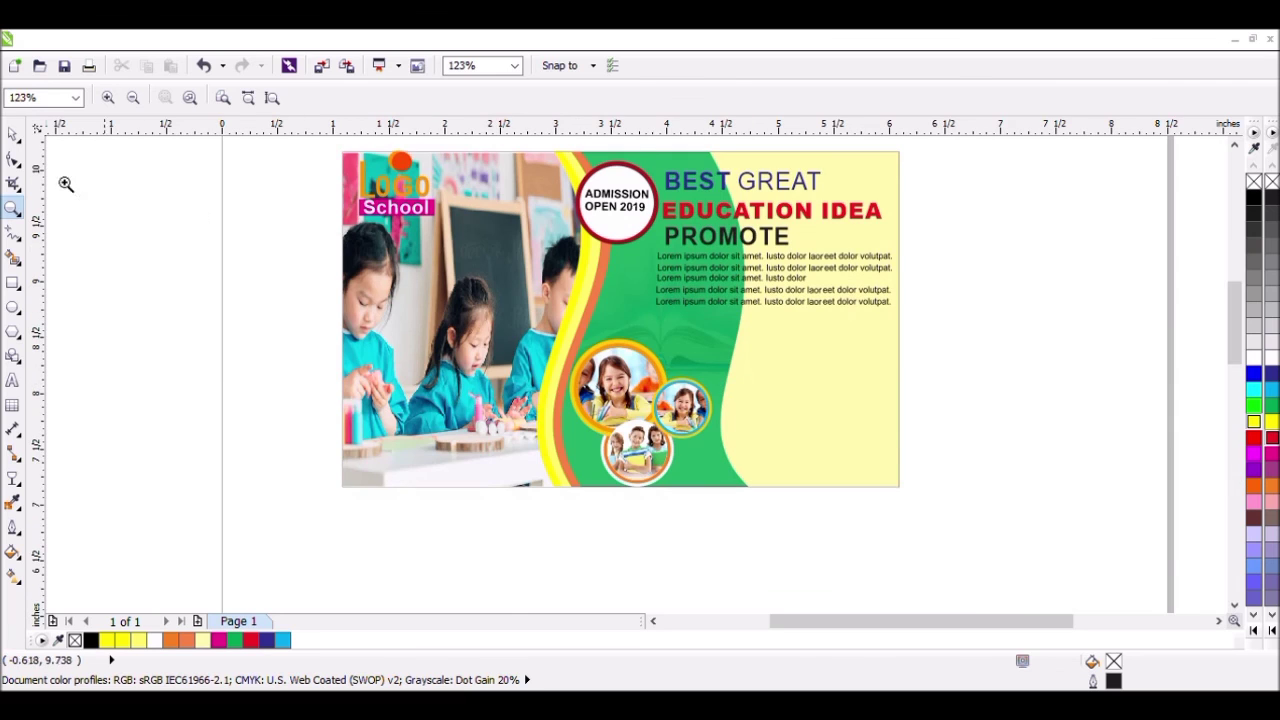
click(12, 133)
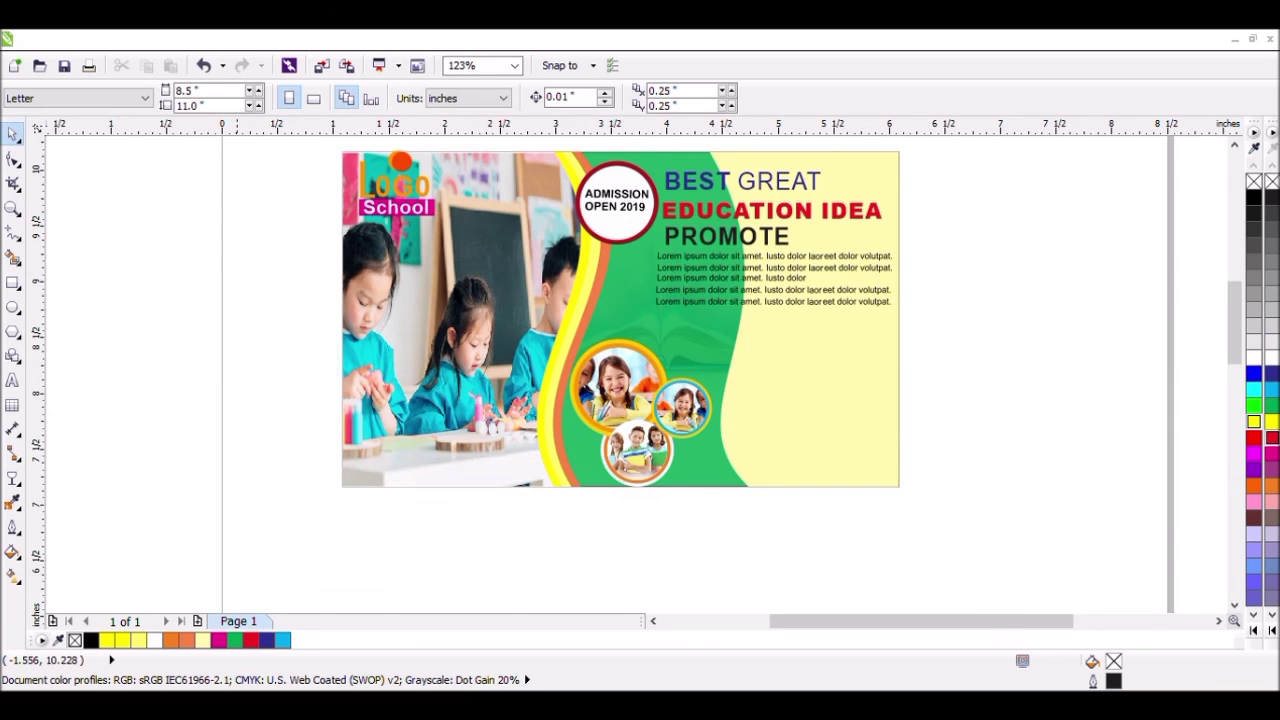
click(403, 207)
drag(403, 207, 822, 378)
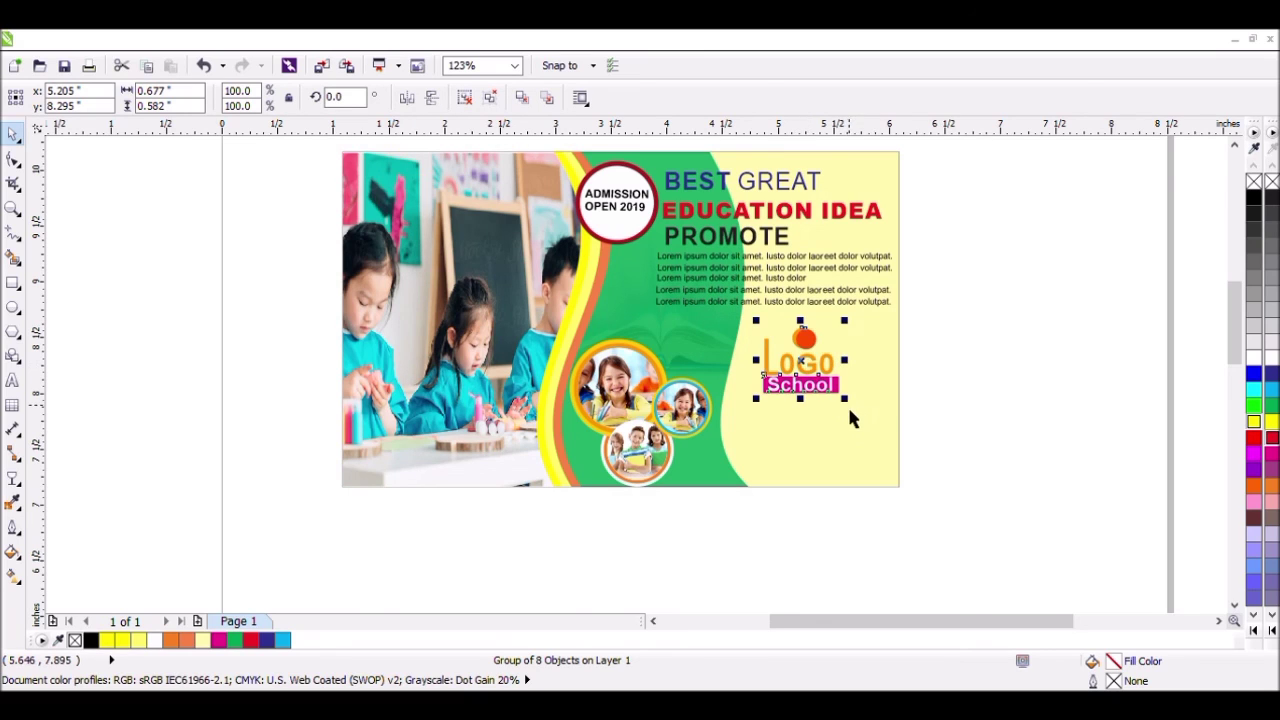
drag(858, 417, 842, 383)
click(953, 378)
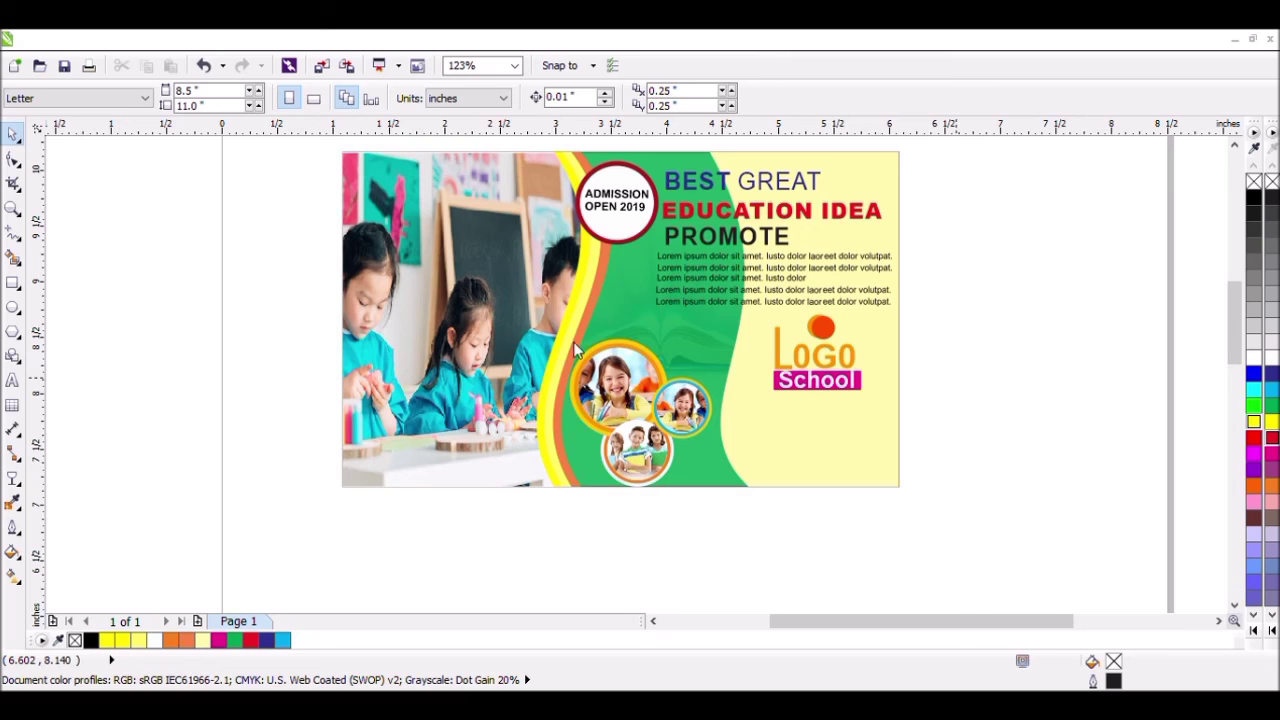
- Place the GLP logo bitmap on the page and scale it to 3%
drag(723, 610, 774, 572)
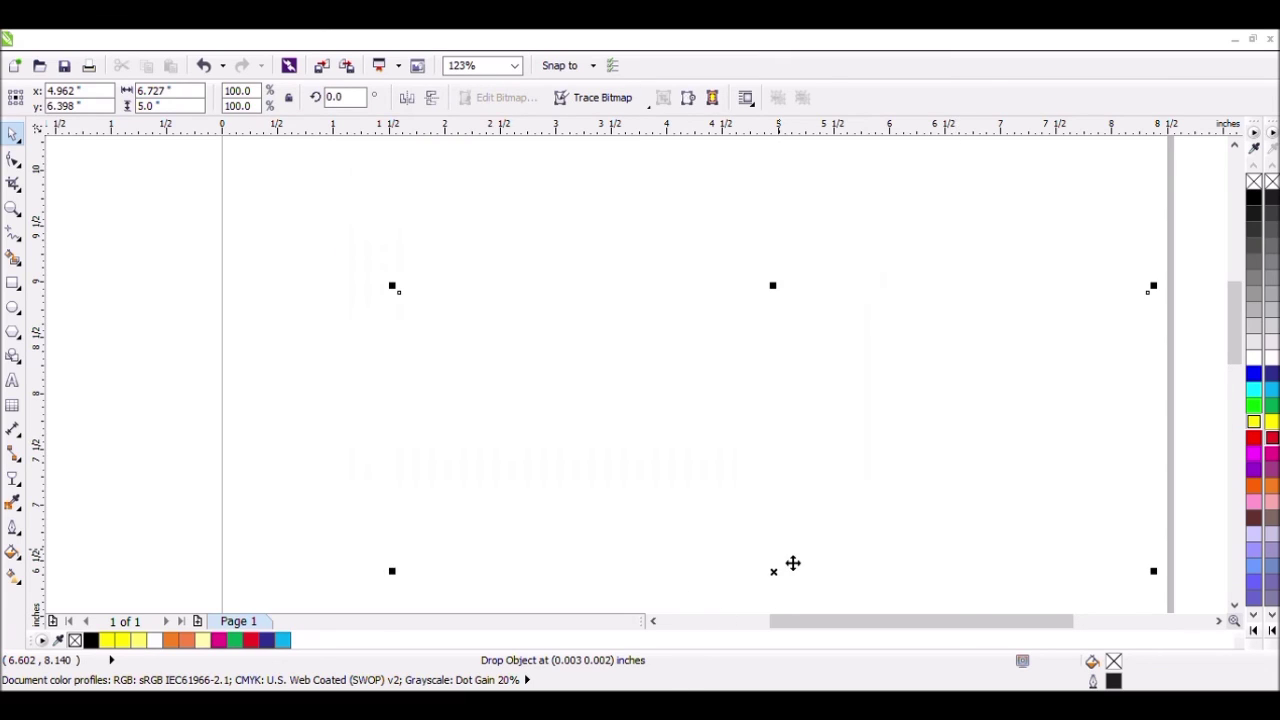
click(231, 92)
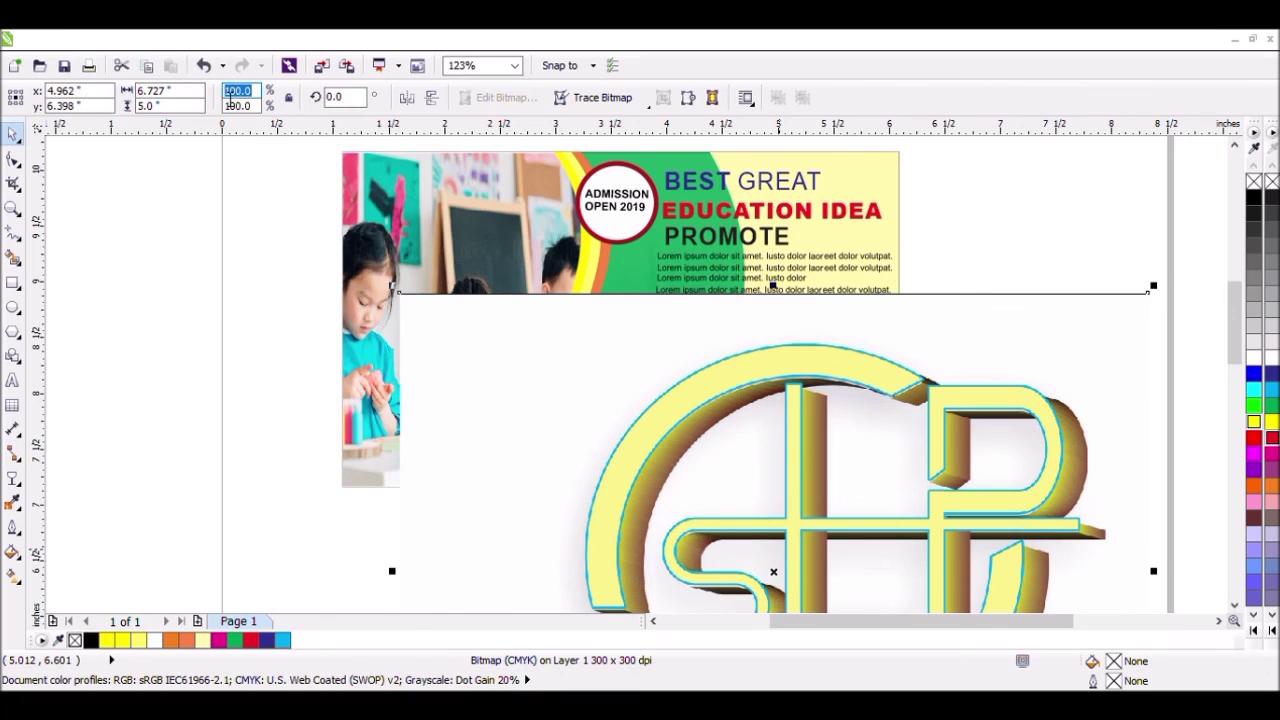
text(3)
key(Return)
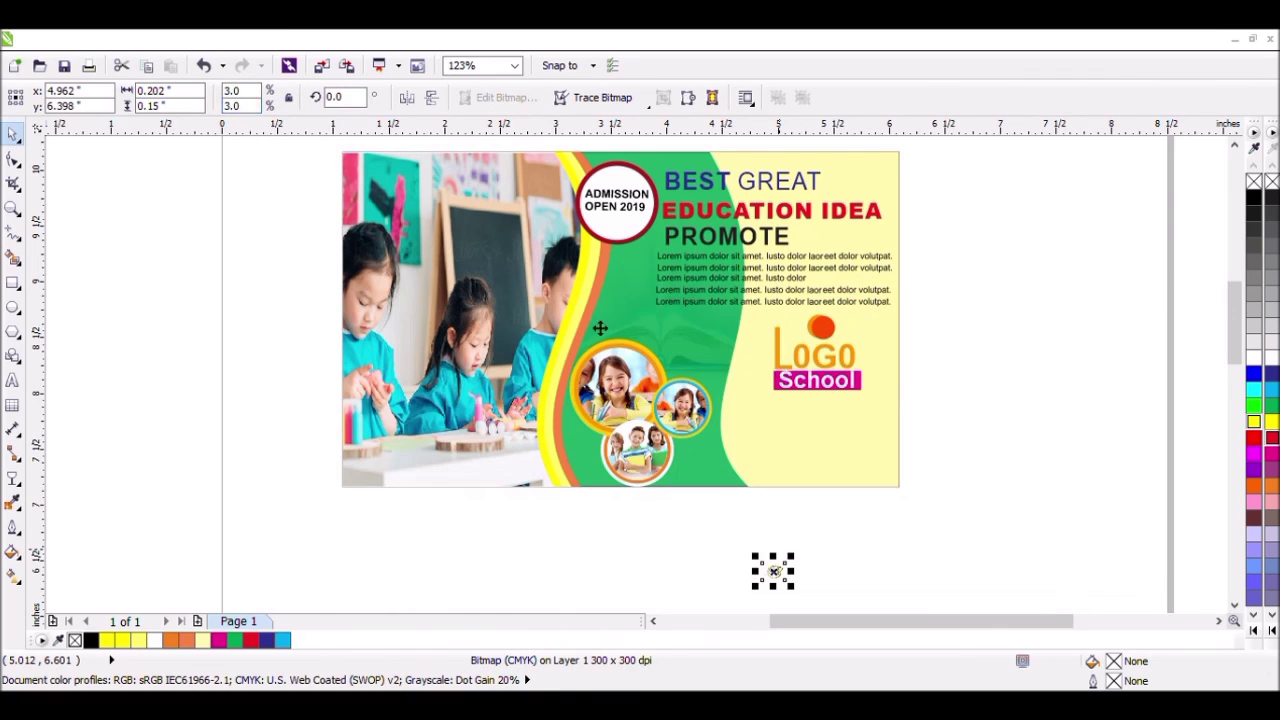
- Position the GLP logo bitmap in the card's cream area below the school logo, enlarged to about 0.97 × 0.72 inches
drag(787, 584, 874, 503)
drag(770, 416, 755, 405)
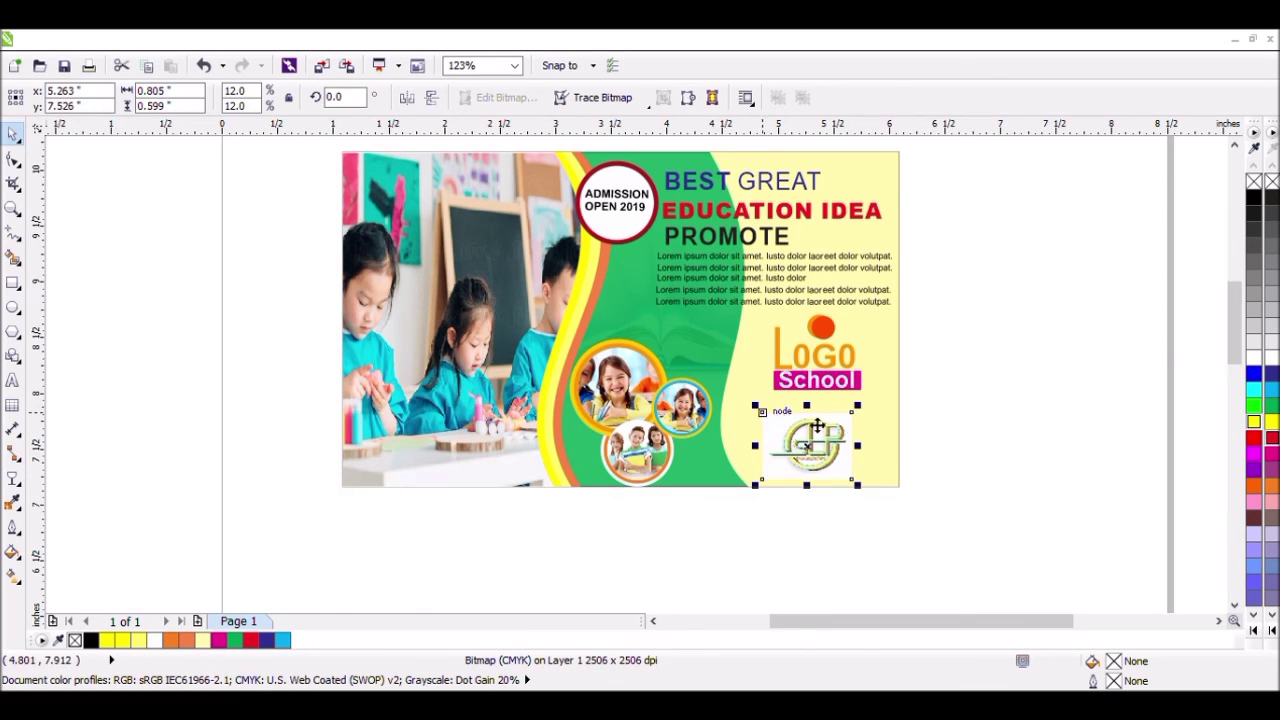
drag(855, 412, 893, 407)
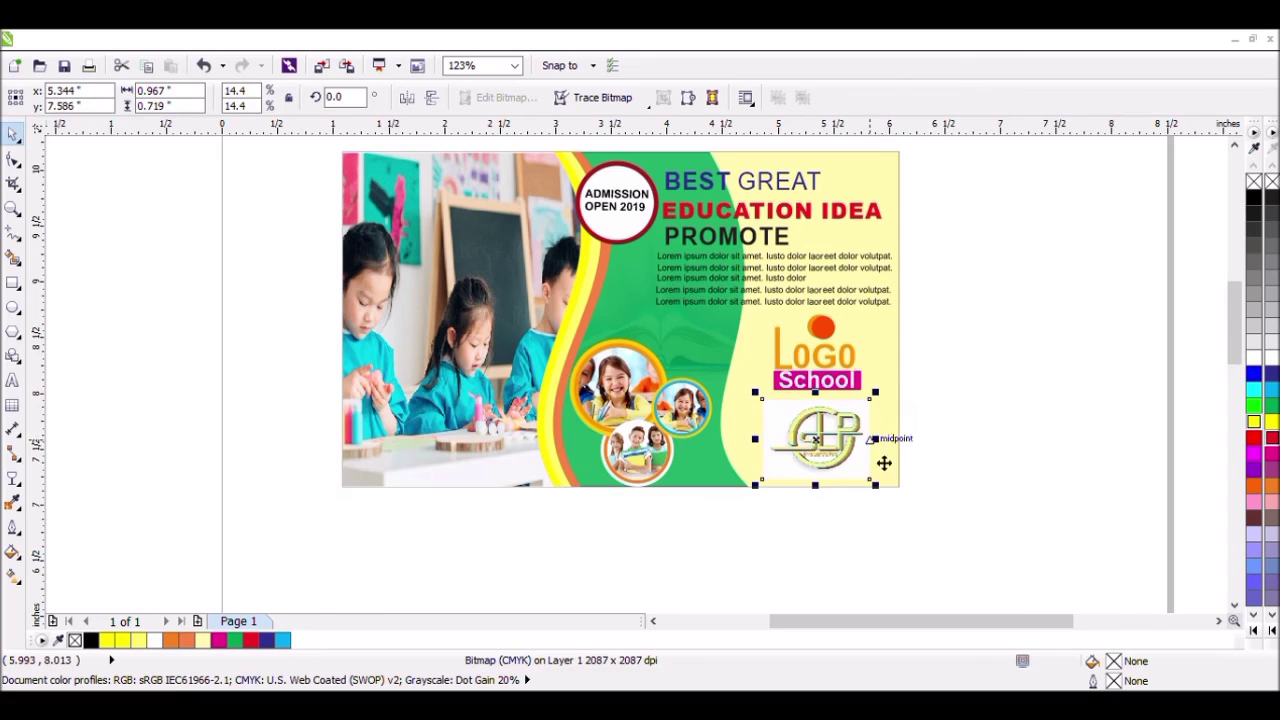
drag(885, 497, 889, 497)
click(972, 409)
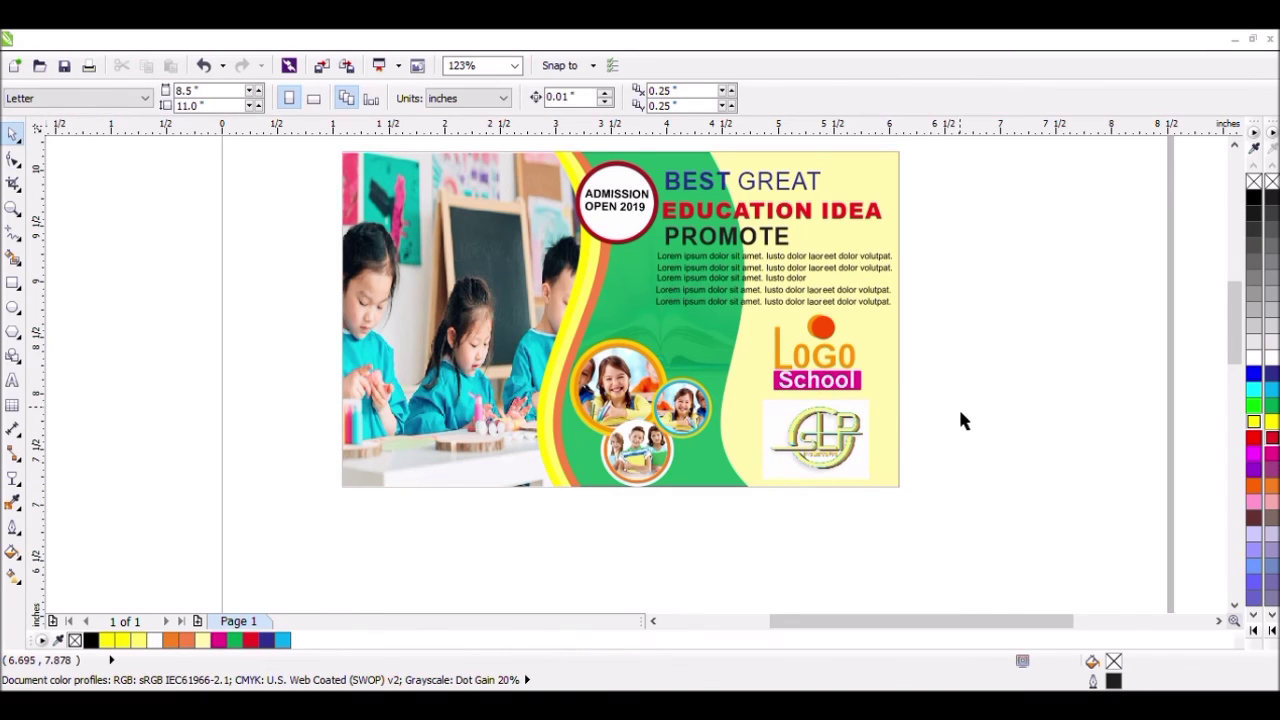
click(12, 208)
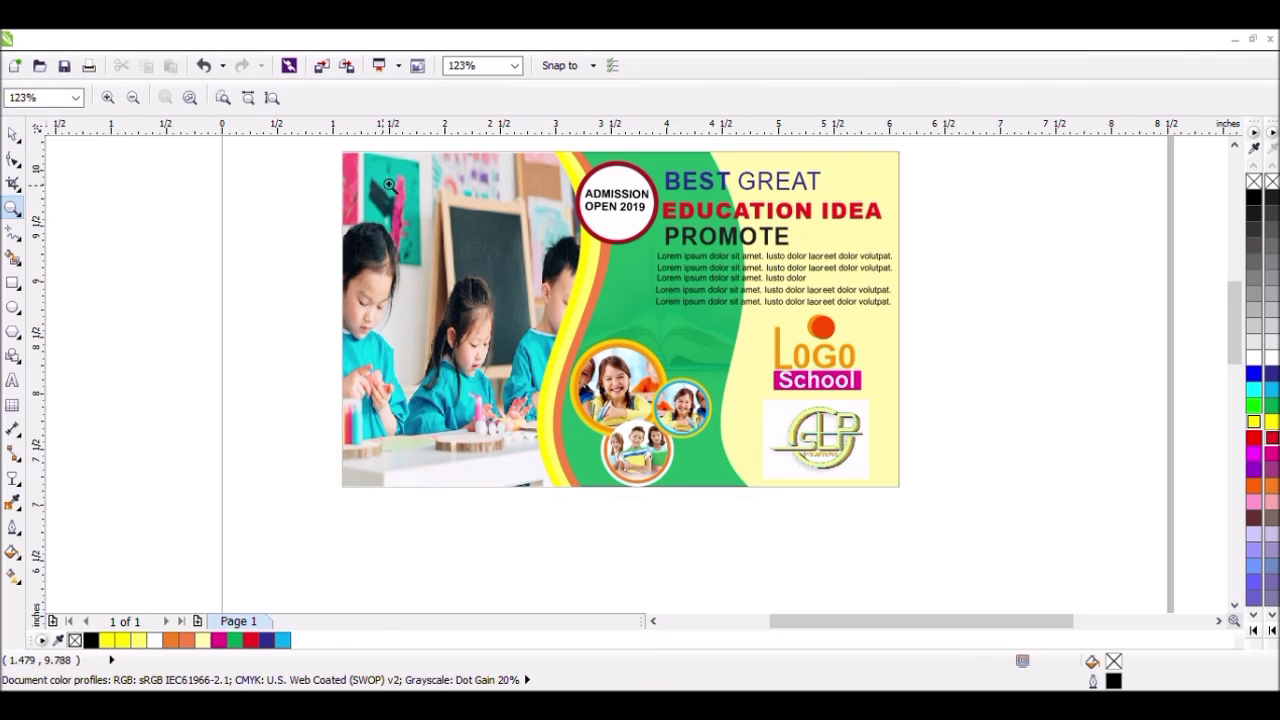
drag(335, 155, 955, 540)
key(space)
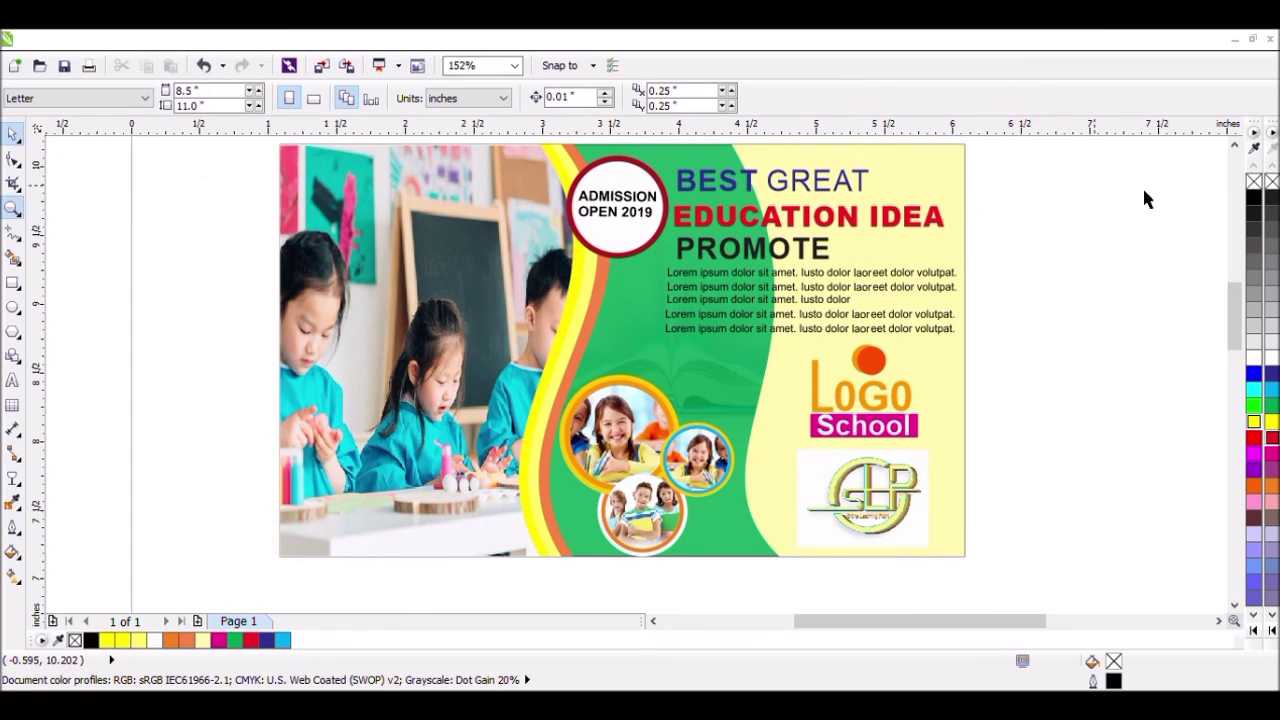